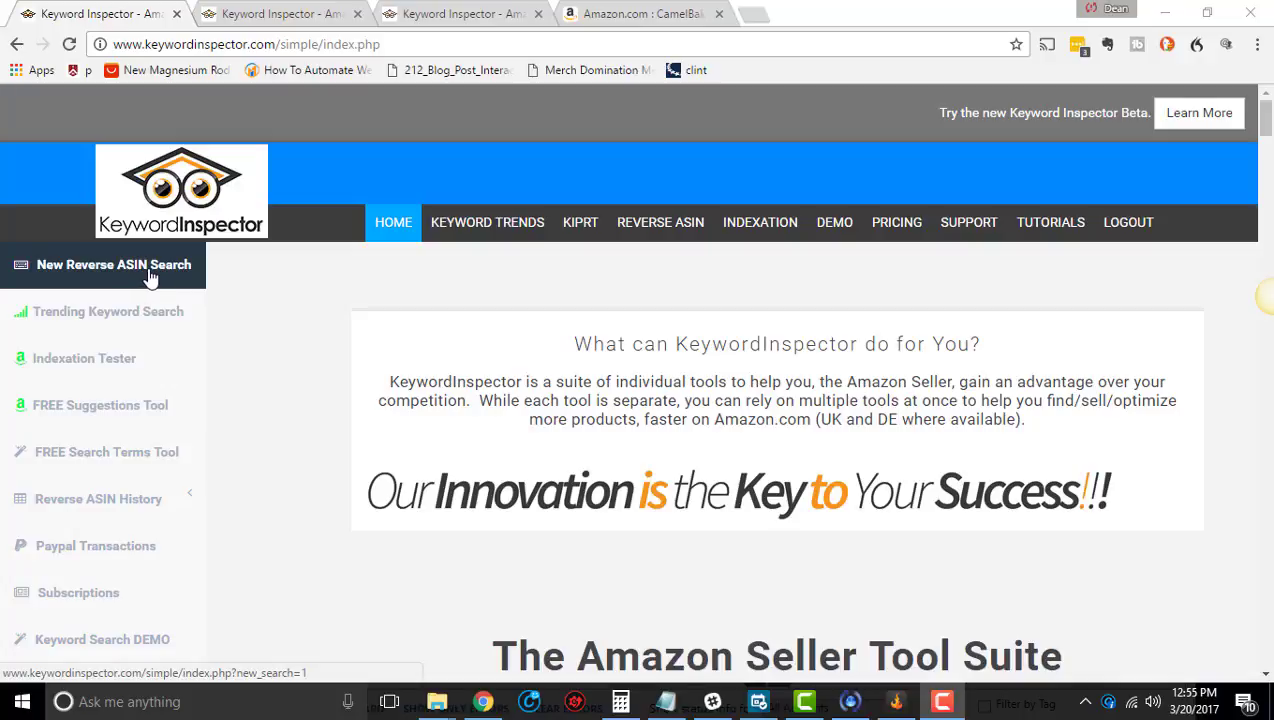
# Step: Open the New Reverse ASIN Search page, showing 4622 lifetime and 105926 monthly credits available
pyautogui.scroll(-1, 392, 336)
pyautogui.scroll(1, 225, 354)
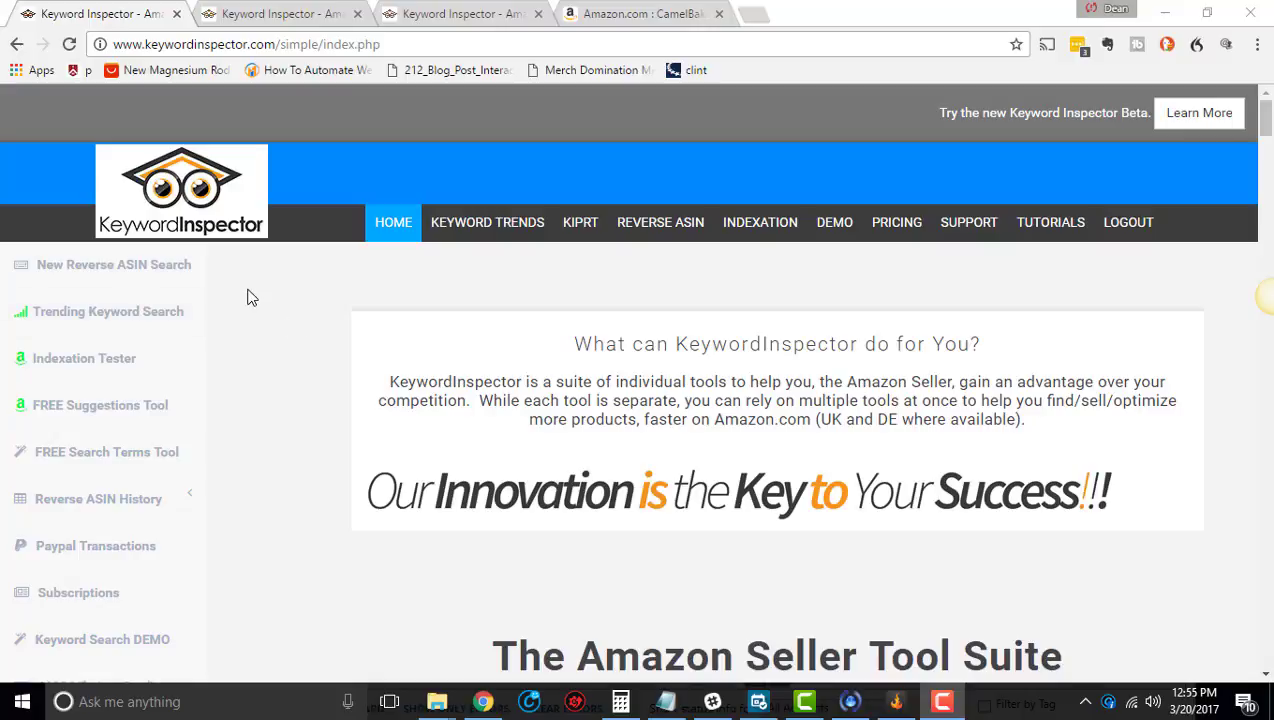
pyautogui.click(142, 268)
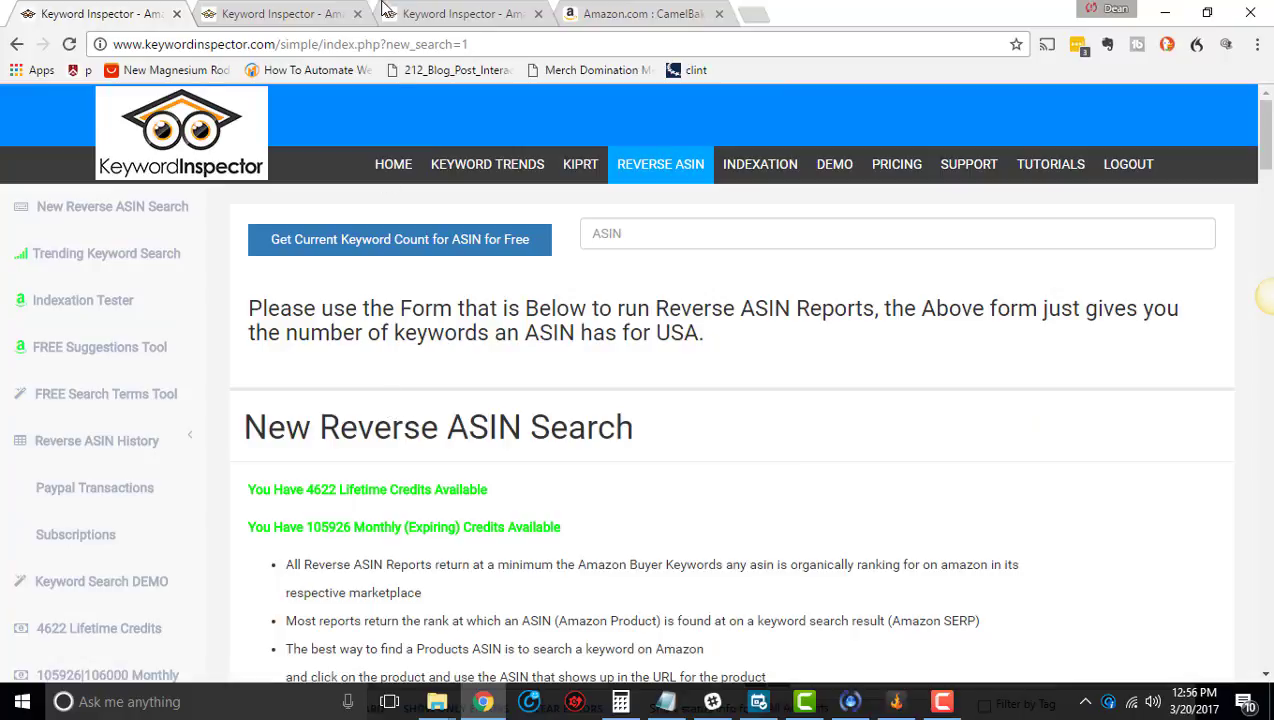
pyautogui.click(610, 13)
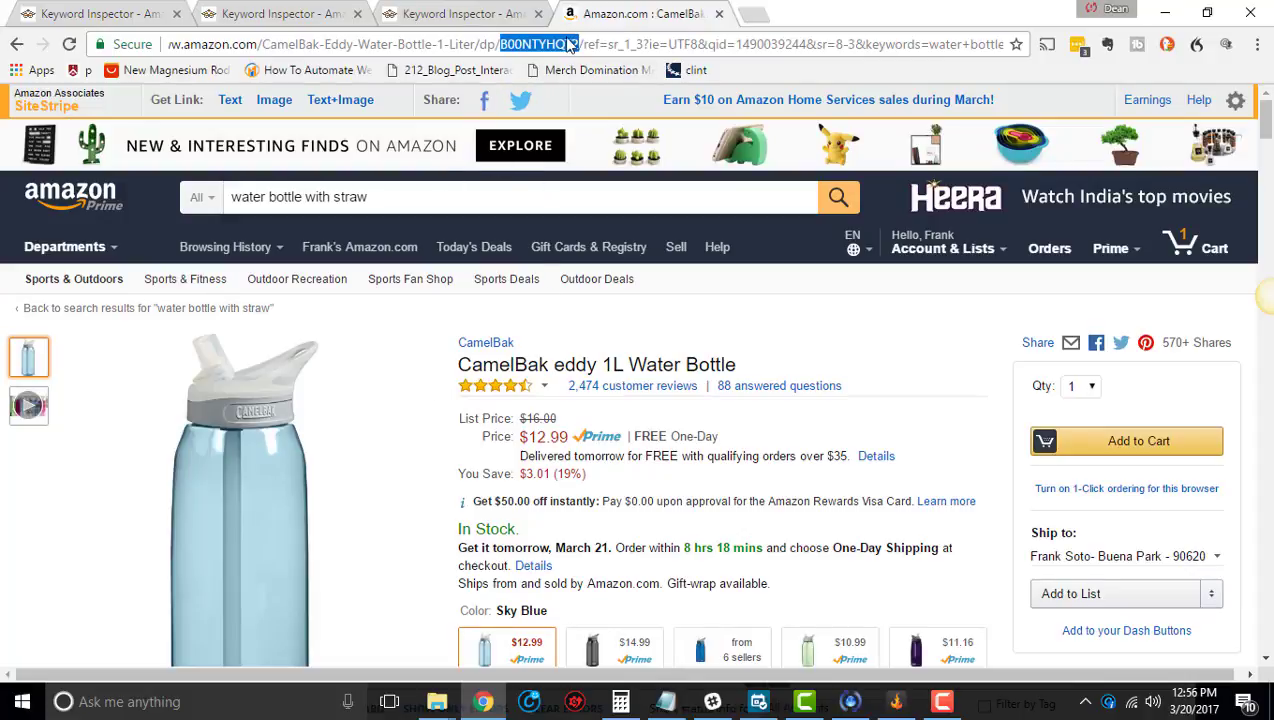
pyautogui.moveTo(573, 47); pyautogui.dragTo(501, 55)
pyautogui.scroll(-15, 192, 509)
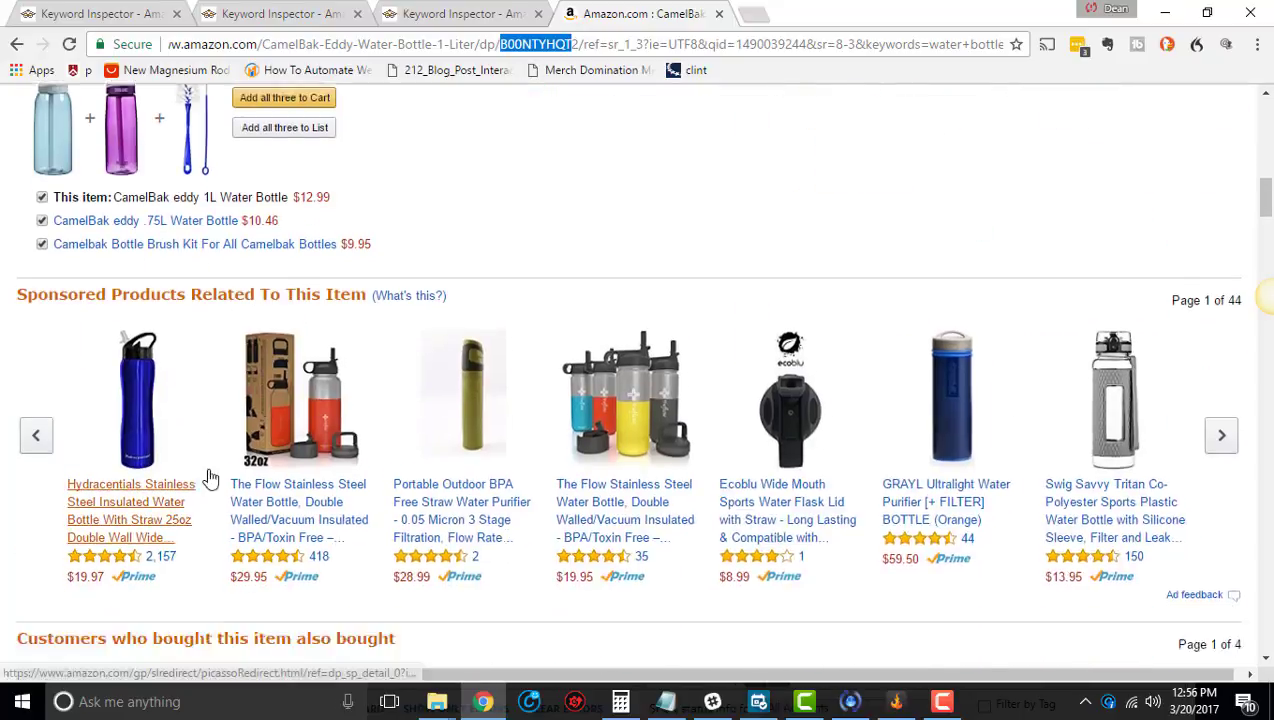
pyautogui.scroll(-10, 215, 470)
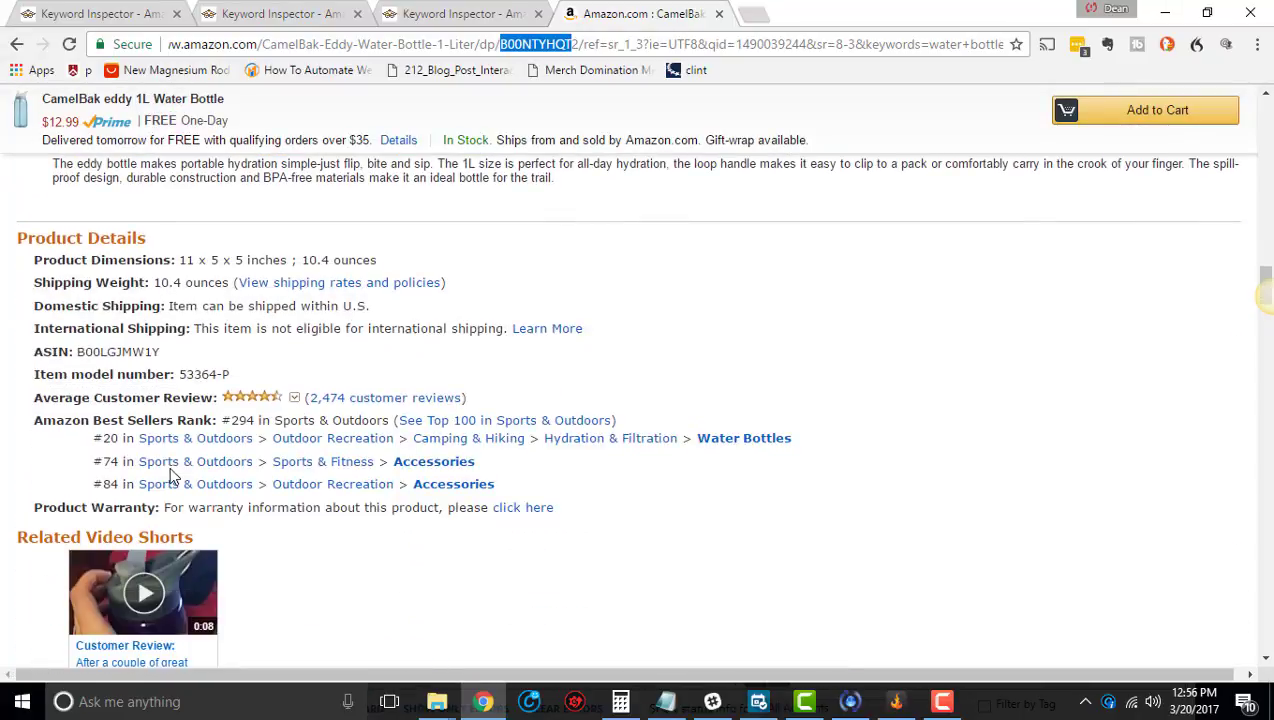
pyautogui.moveTo(179, 355); pyautogui.dragTo(86, 352)
pyautogui.moveTo(188, 357); pyautogui.dragTo(76, 357)
pyautogui.click(216, 366)
pyautogui.scroll(5, 455, 464)
pyautogui.scroll(15, 462, 470)
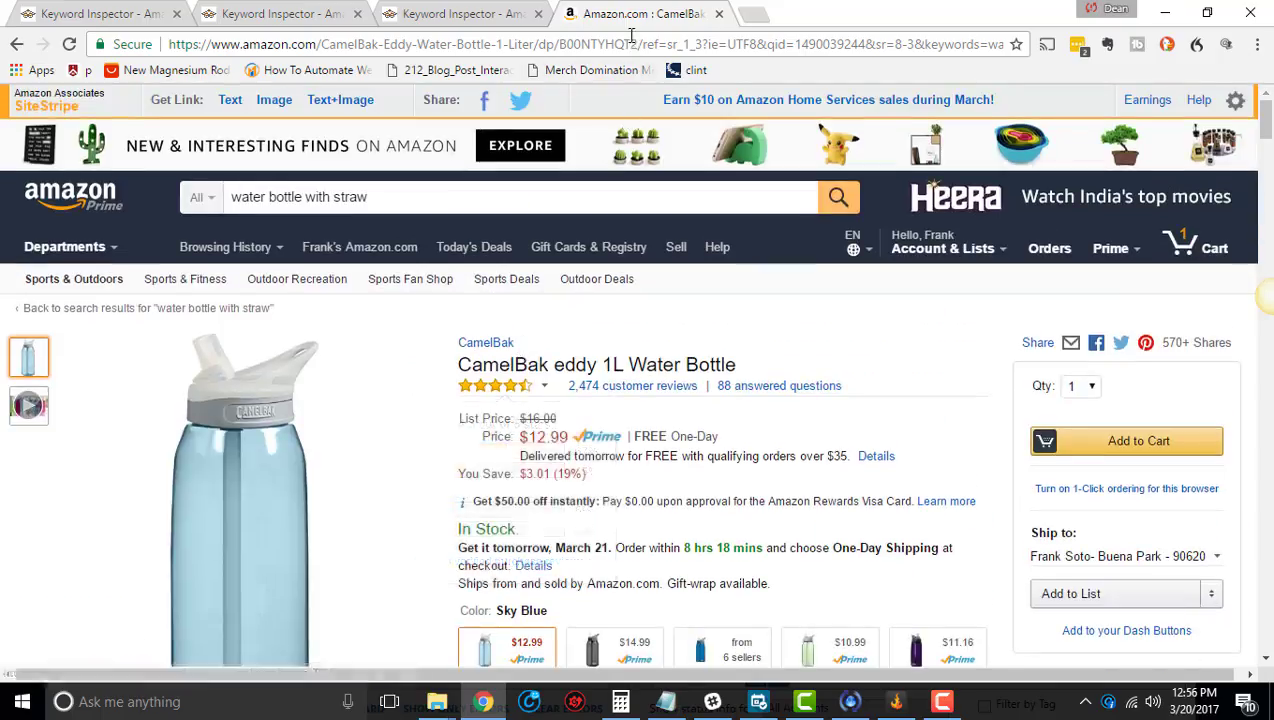
pyautogui.moveTo(637, 44); pyautogui.dragTo(558, 44)
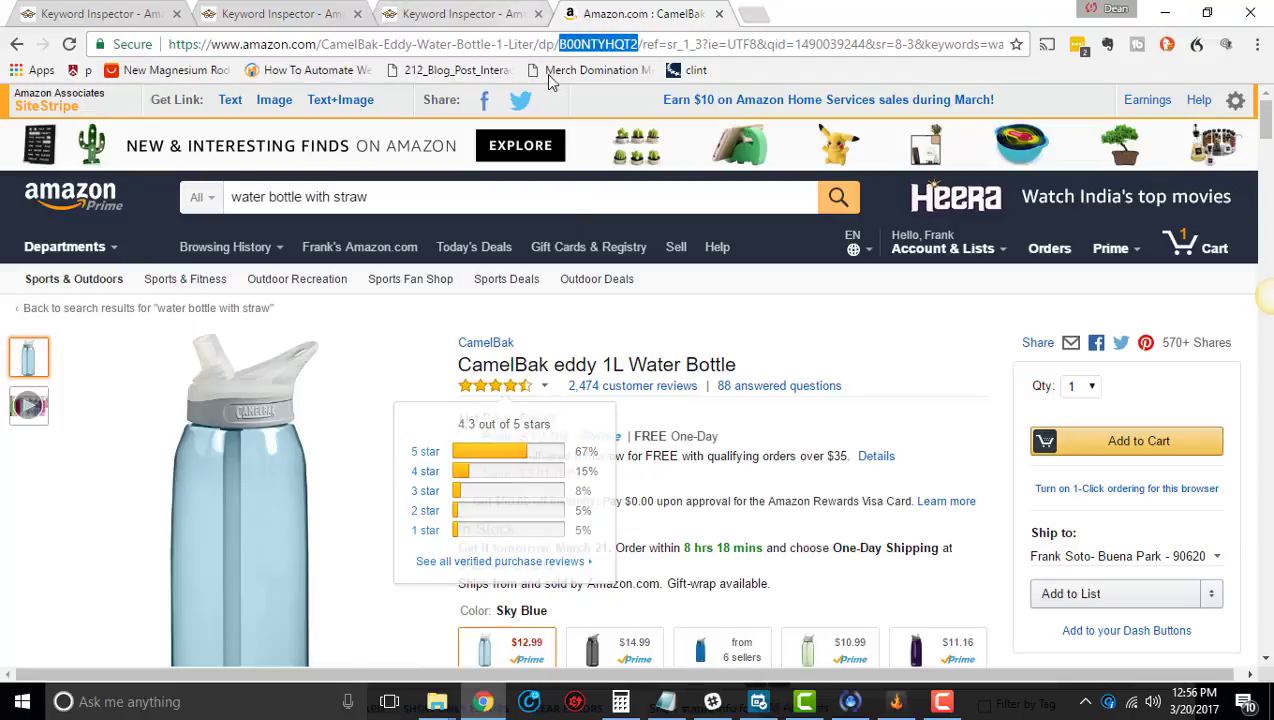
pyautogui.scroll(-3, 625, 425)
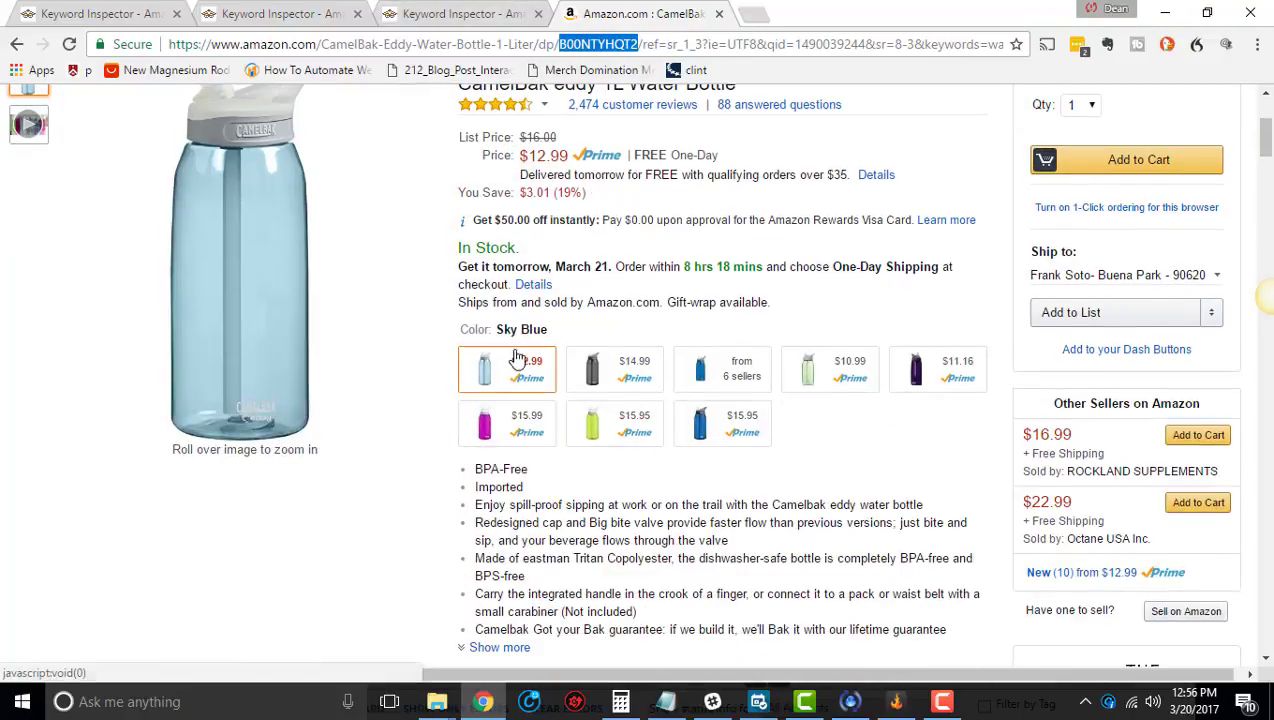
pyautogui.click(639, 43)
pyautogui.moveTo(639, 43); pyautogui.dragTo(557, 43)
pyautogui.hotkey('ctrl', 'c')
pyautogui.scroll(2, 615, 400)
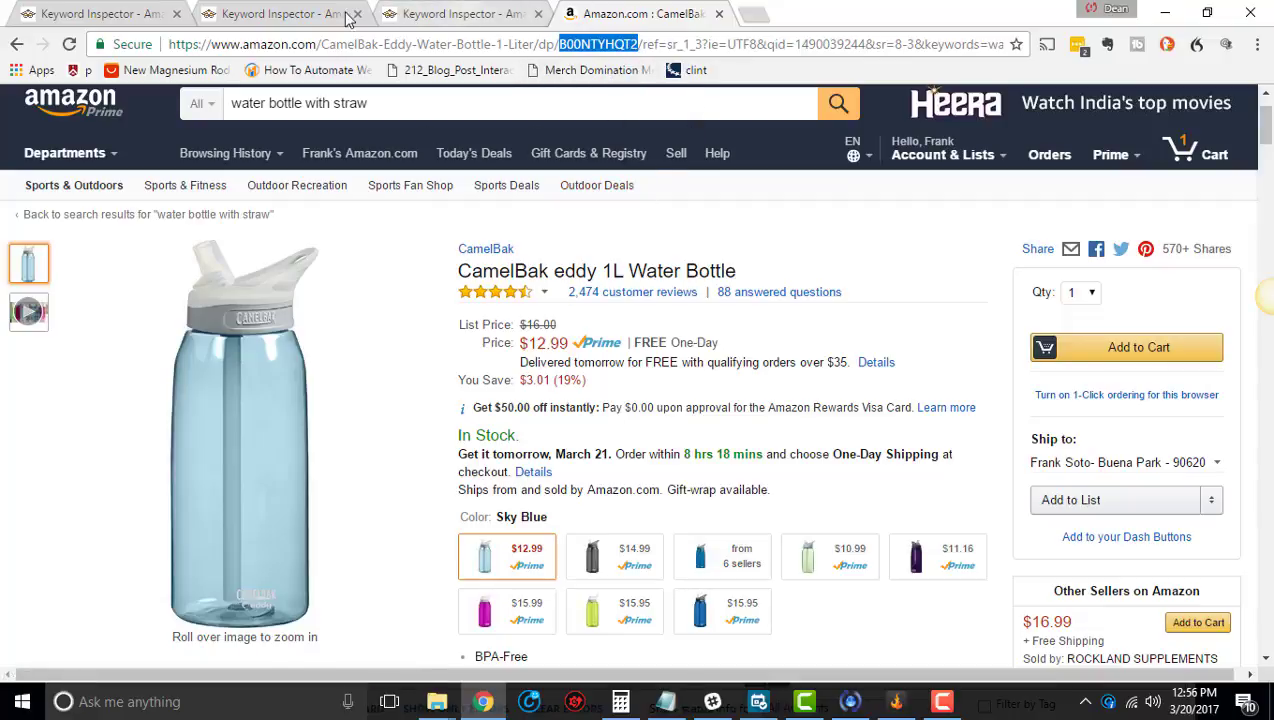
pyautogui.click(126, 8)
pyautogui.click(605, 12)
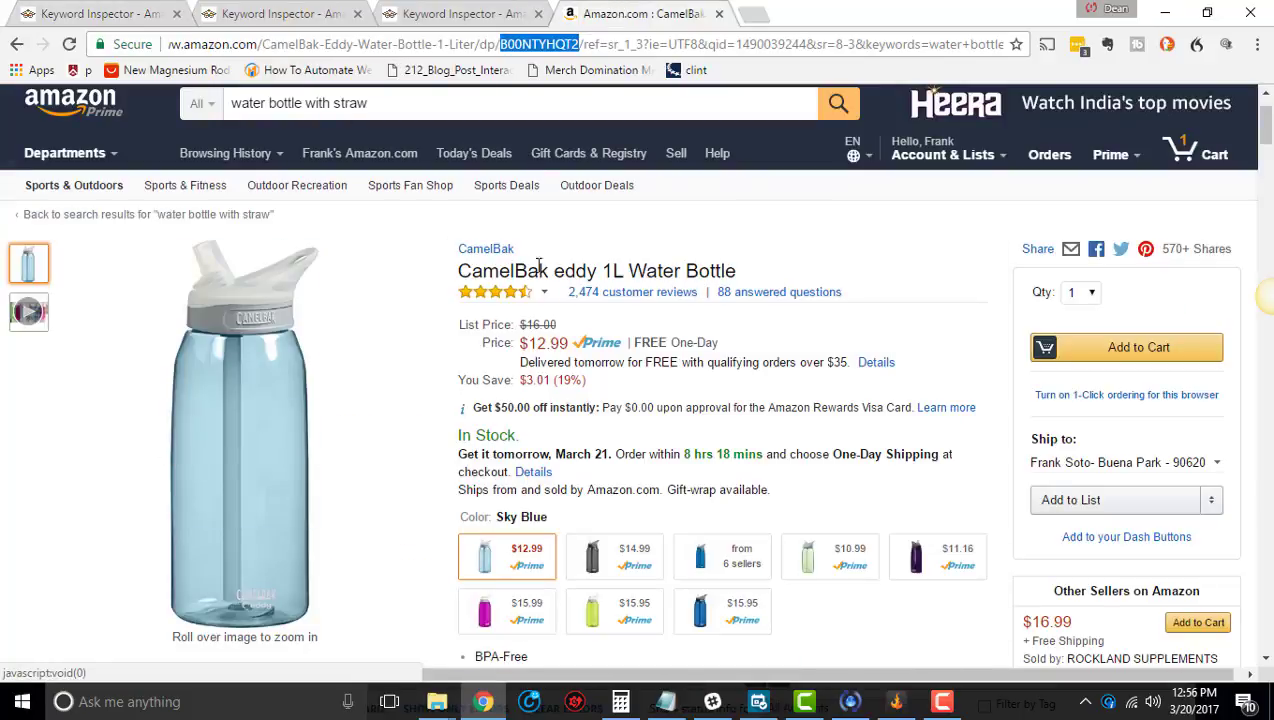
pyautogui.scroll(-5, 582, 392)
pyautogui.scroll(-4, 478, 529)
pyautogui.scroll(-7, 441, 390)
pyautogui.scroll(-8, 432, 439)
pyautogui.scroll(-3, 600, 405)
pyautogui.scroll(-4, 540, 498)
pyautogui.scroll(20, 540, 498)
pyautogui.moveTo(390, 198); pyautogui.dragTo(228, 200)
pyautogui.click(689, 220)
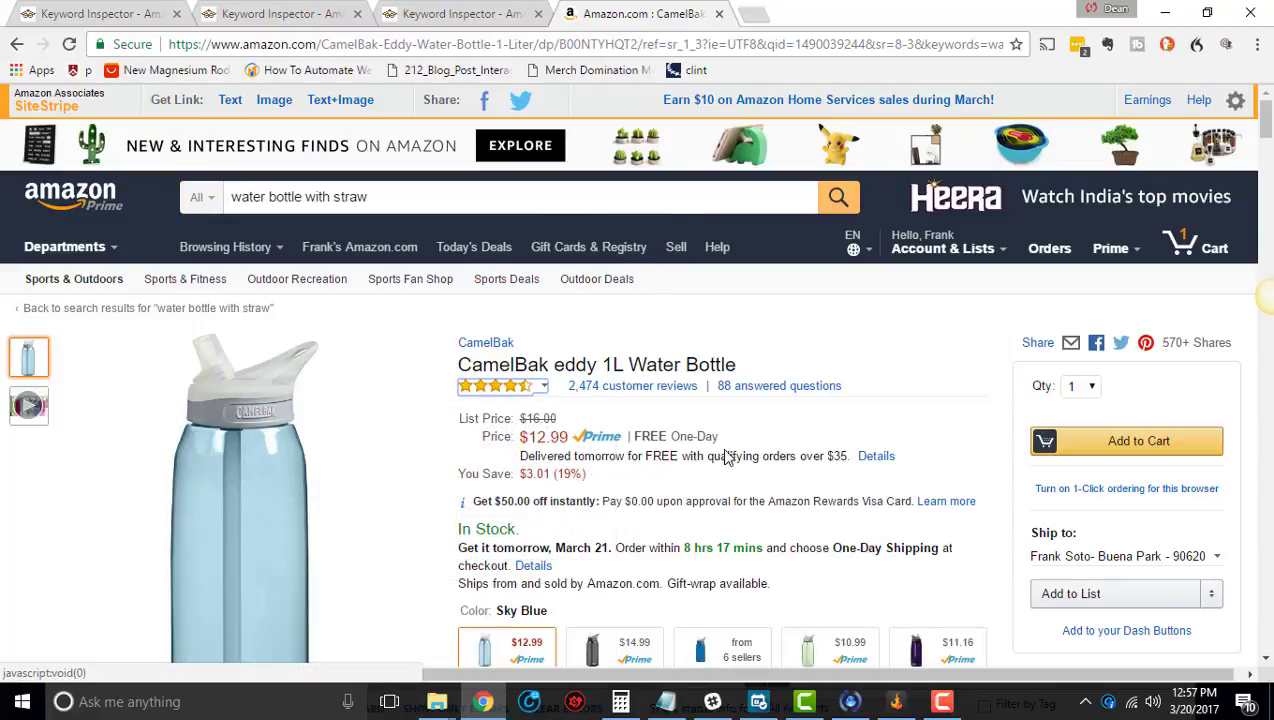
pyautogui.moveTo(797, 501); pyautogui.dragTo(672, 503)
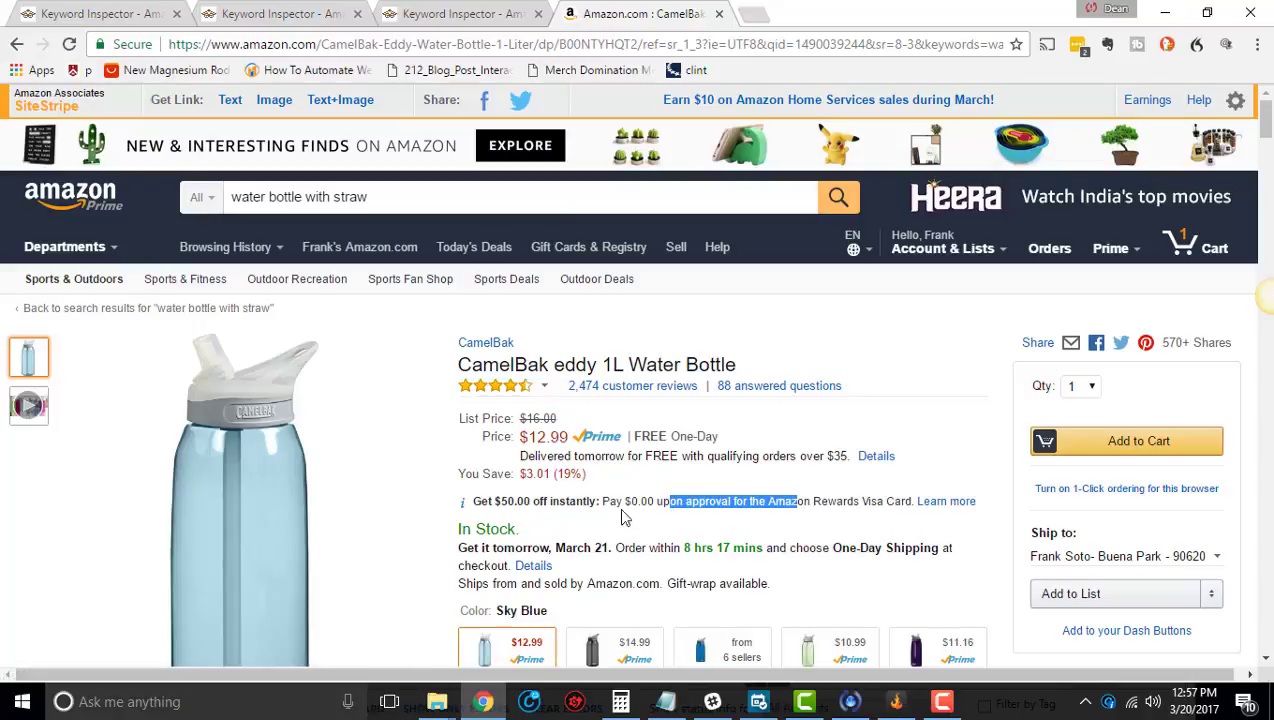
pyautogui.click(614, 196)
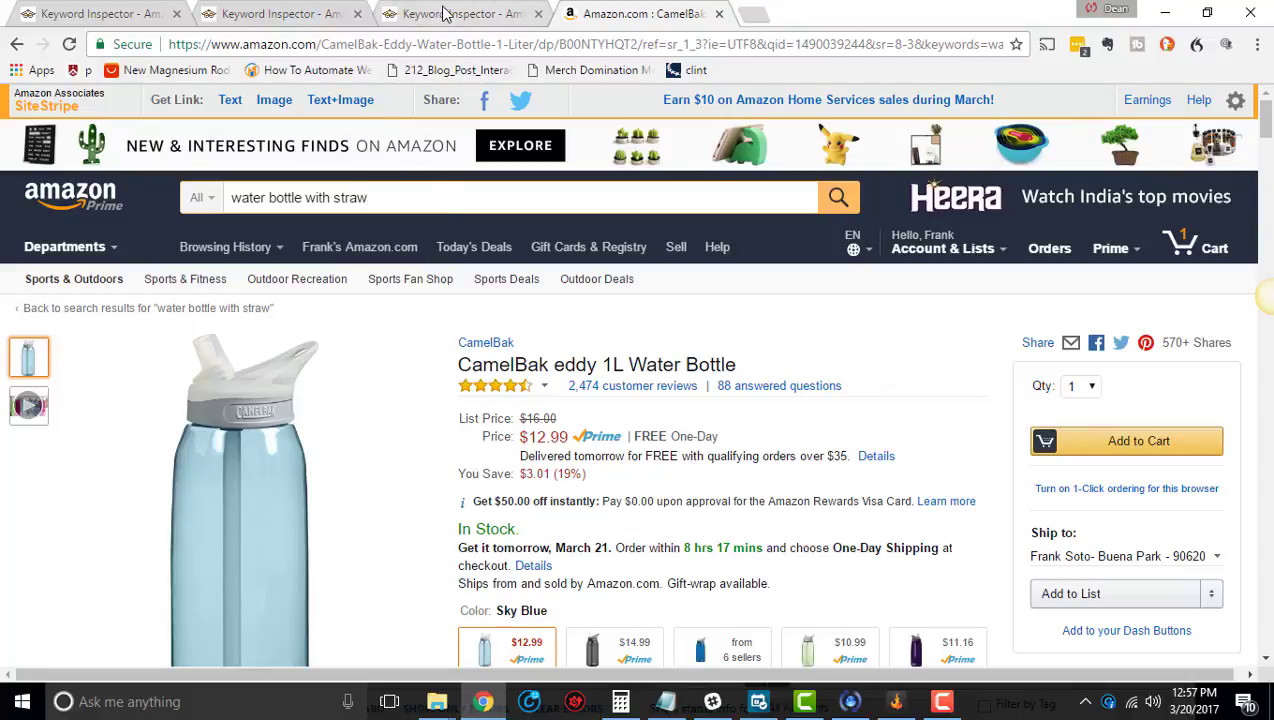
# Step: Paste the ASIN B00NTYHQT2 into the ASINs box of the reverse ASIN form and highlight it
pyautogui.click(91, 19)
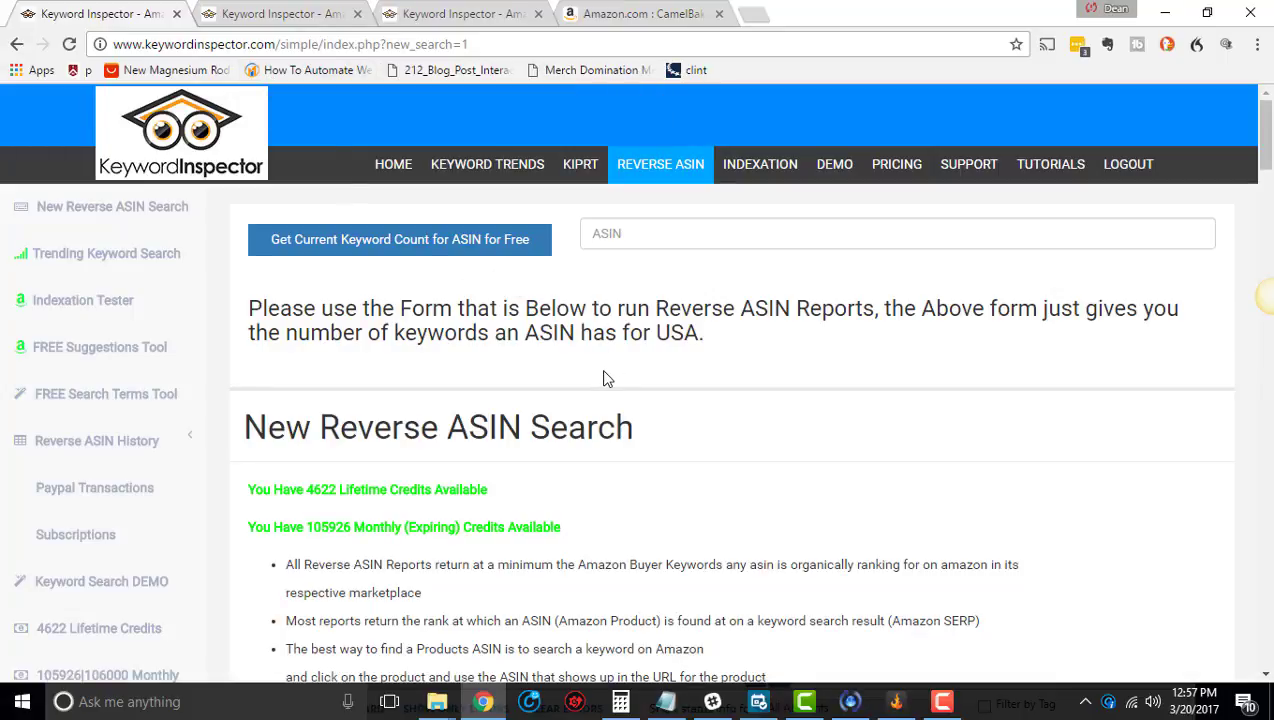
pyautogui.scroll(-1, 610, 375)
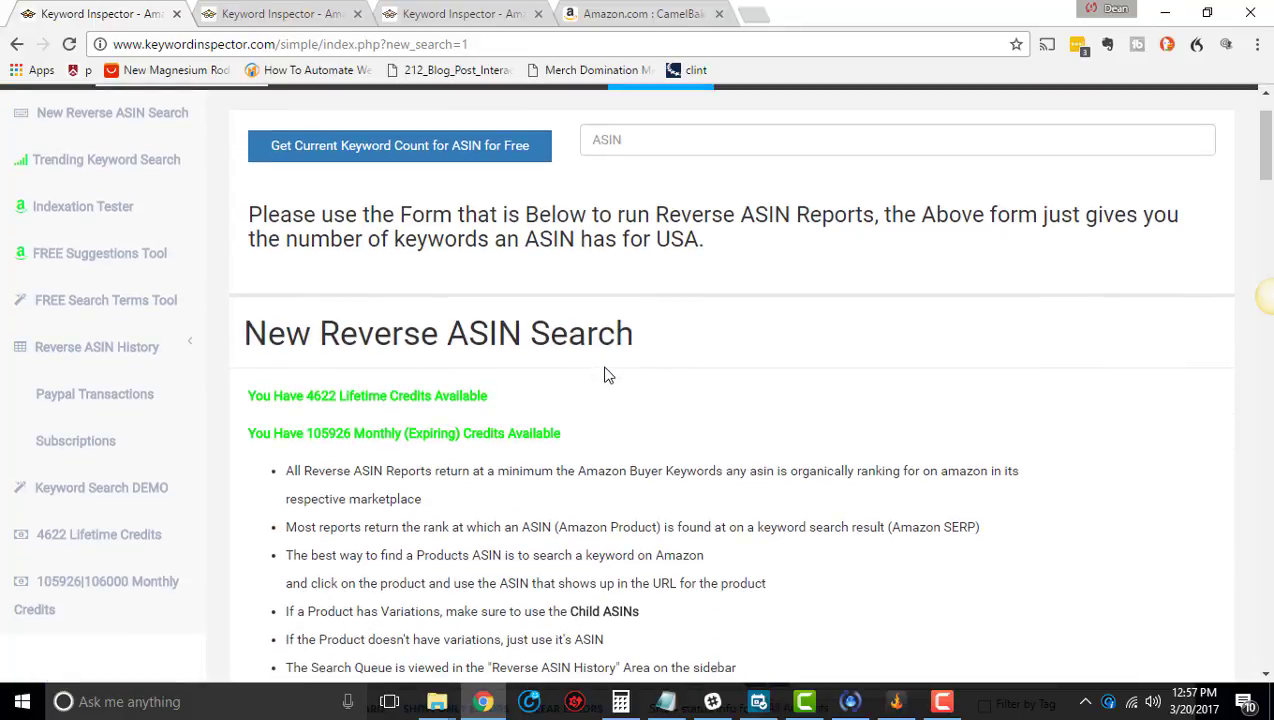
pyautogui.scroll(-3, 605, 372)
pyautogui.scroll(-1, 605, 370)
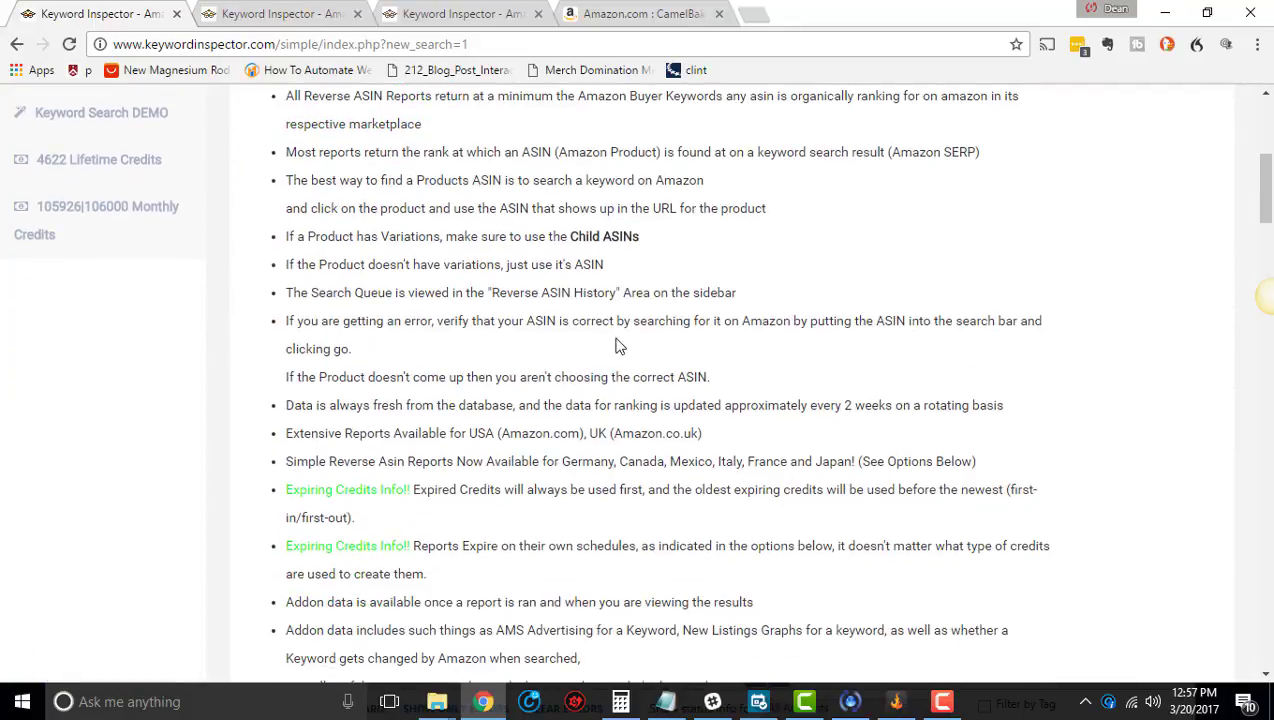
pyautogui.scroll(-8, 570, 320)
pyautogui.click(528, 210)
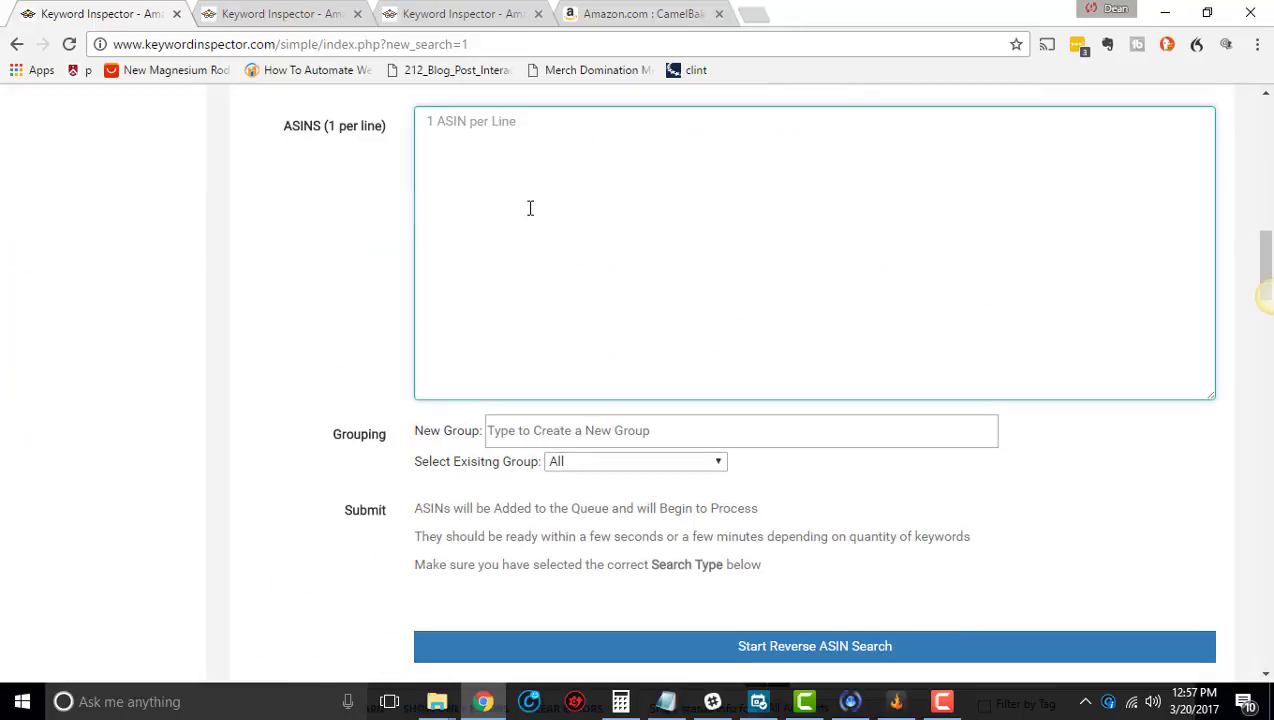
pyautogui.hotkey('ctrl', 'v')
pyautogui.scroll(2, 500, 255)
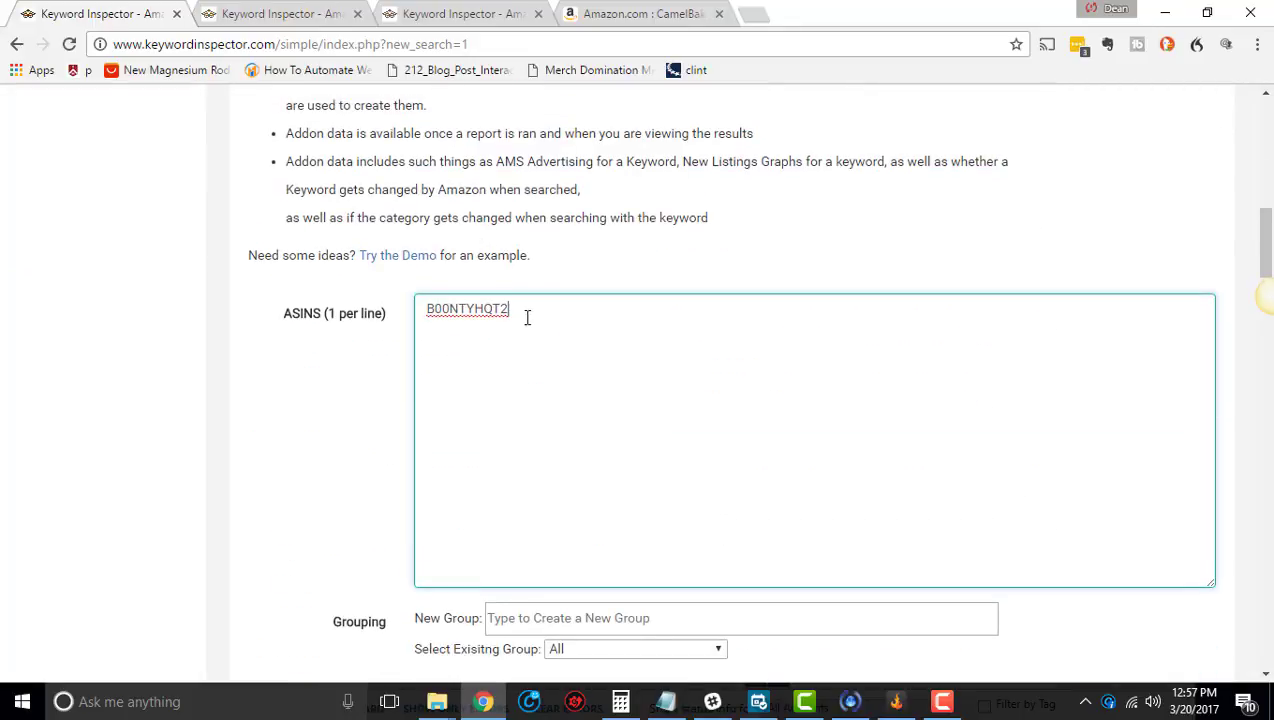
pyautogui.moveTo(515, 315); pyautogui.dragTo(410, 309)
pyautogui.click(573, 337)
pyautogui.moveTo(562, 318); pyautogui.dragTo(372, 318)
# Step: Leave the group set to All and keep the USA: Extensive search type
pyautogui.scroll(-4, 461, 356)
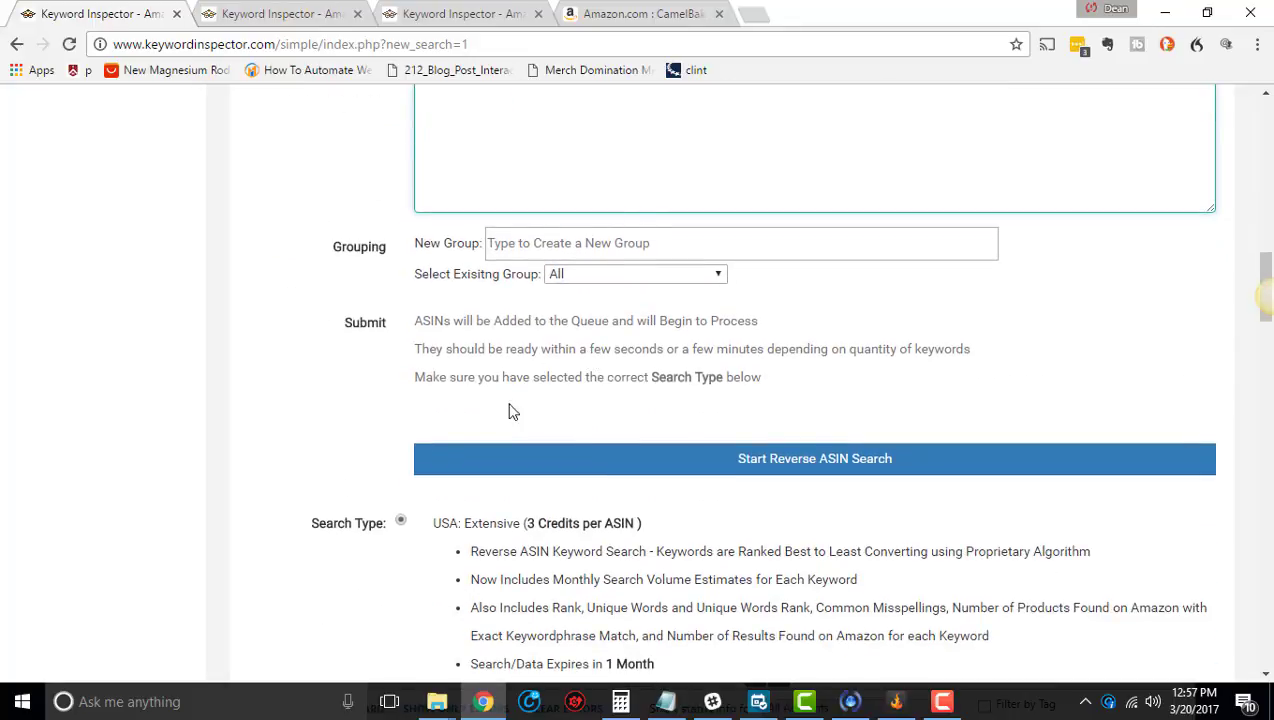
pyautogui.scroll(-1, 516, 403)
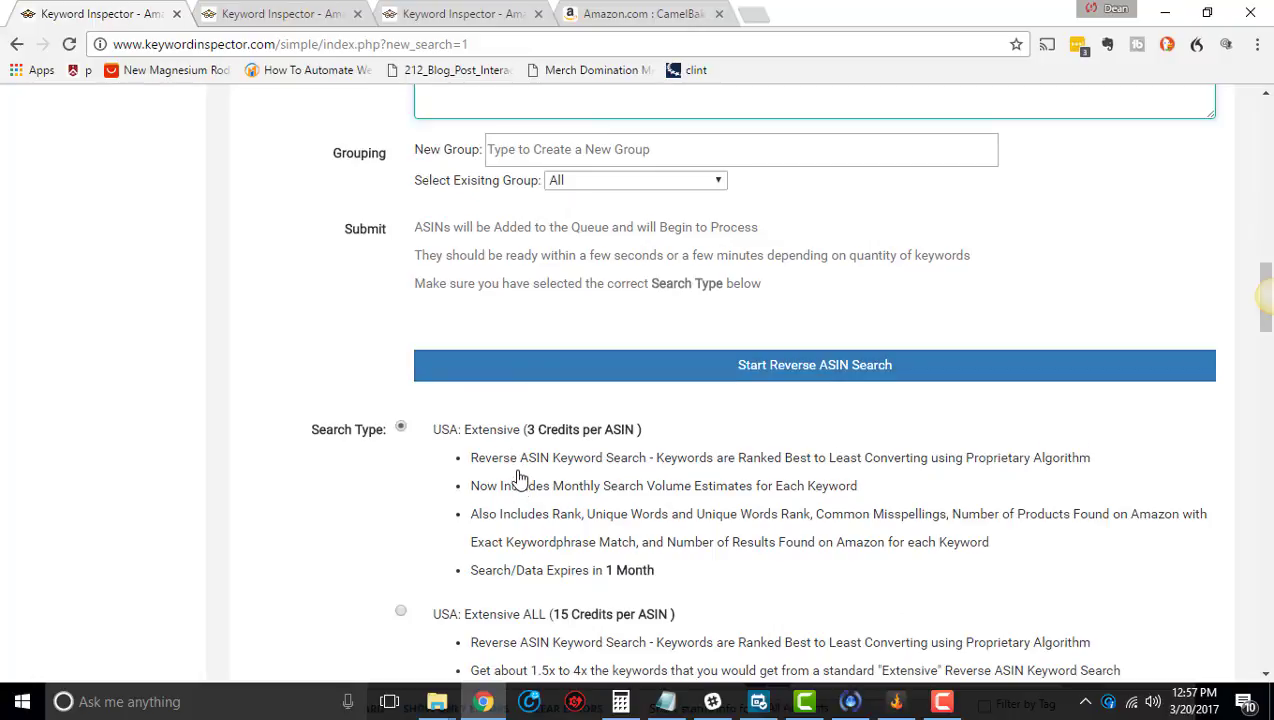
pyautogui.scroll(-1, 519, 477)
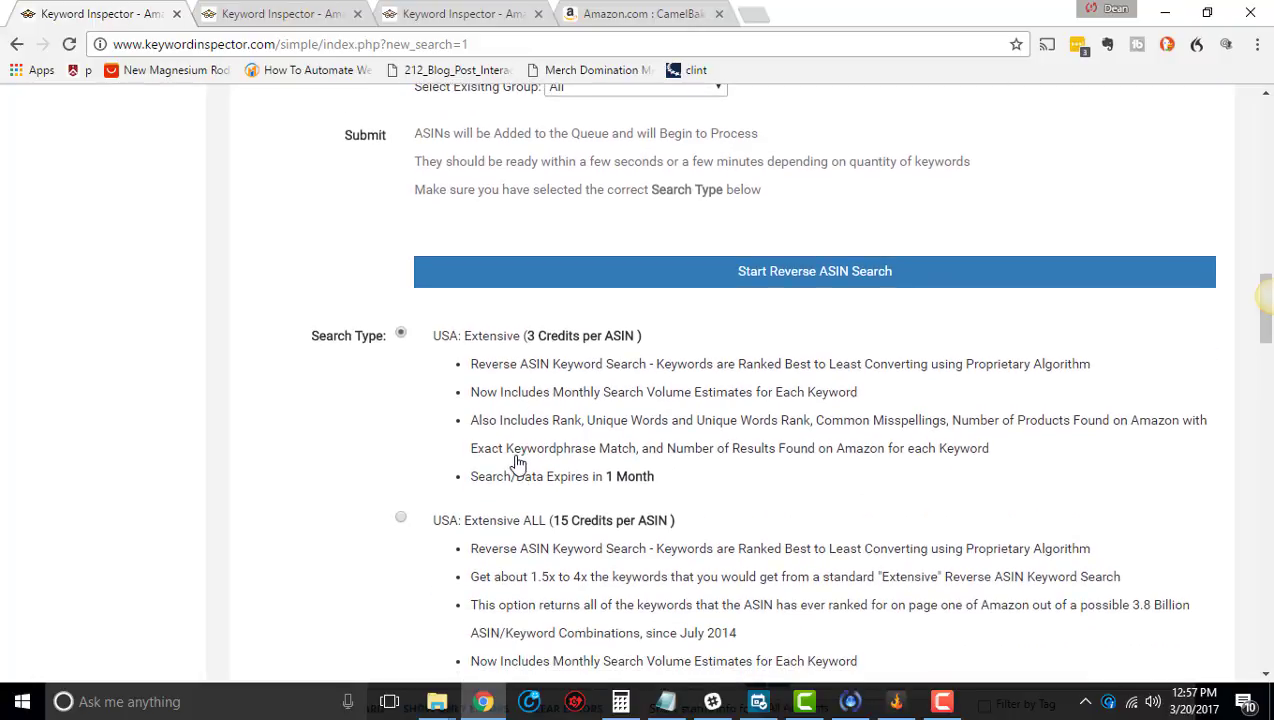
pyautogui.scroll(-1, 517, 462)
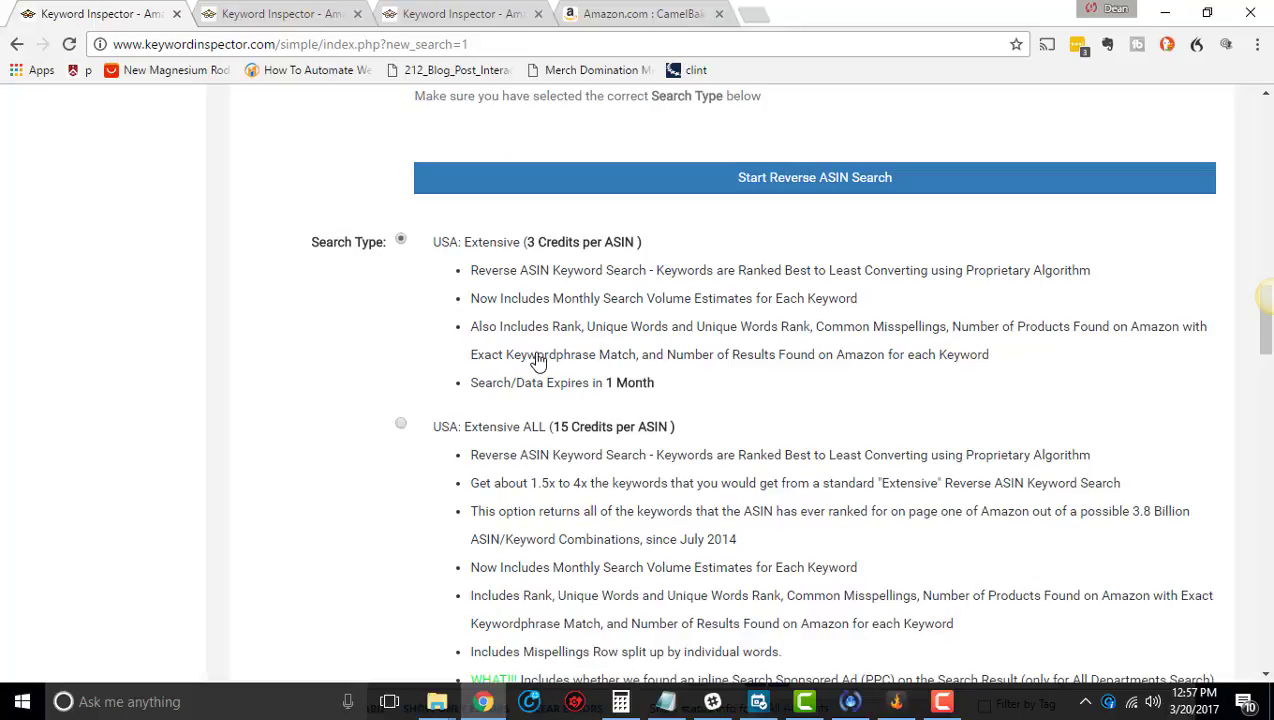
pyautogui.scroll(3, 537, 365)
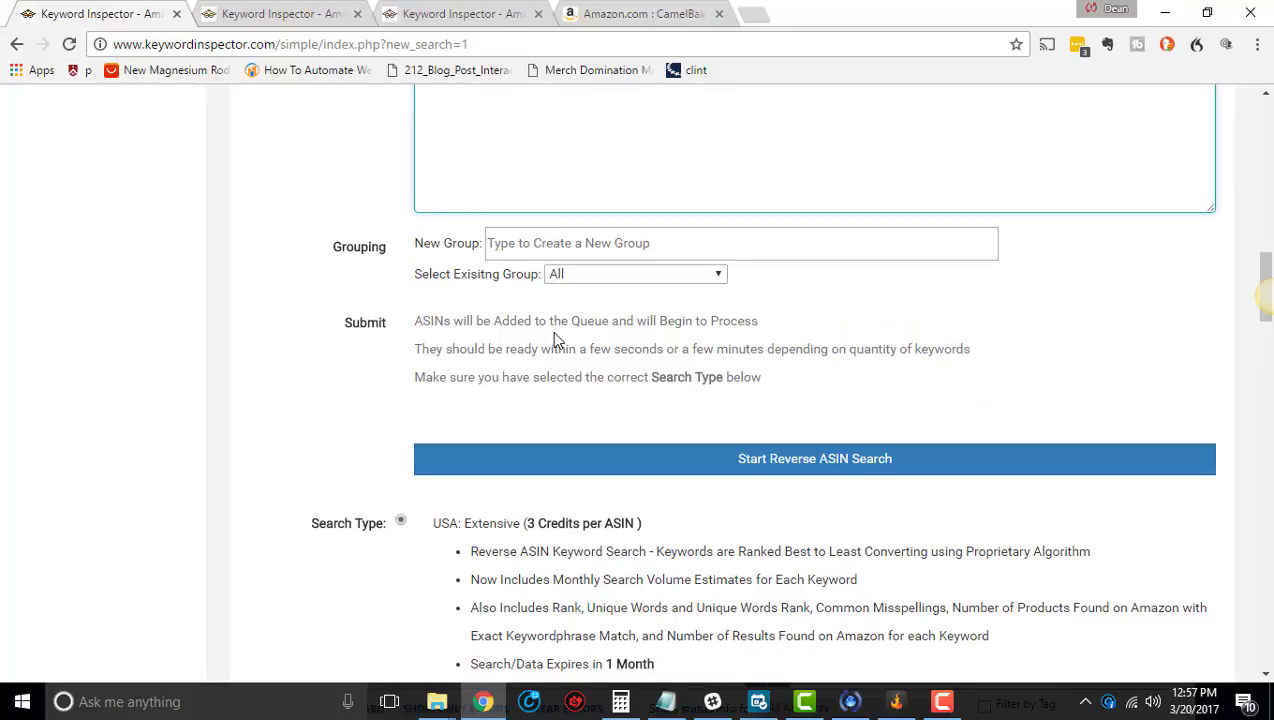
pyautogui.scroll(1, 594, 336)
pyautogui.click(619, 338)
pyautogui.click(612, 367)
pyautogui.click(599, 343)
pyautogui.scroll(-2, 532, 469)
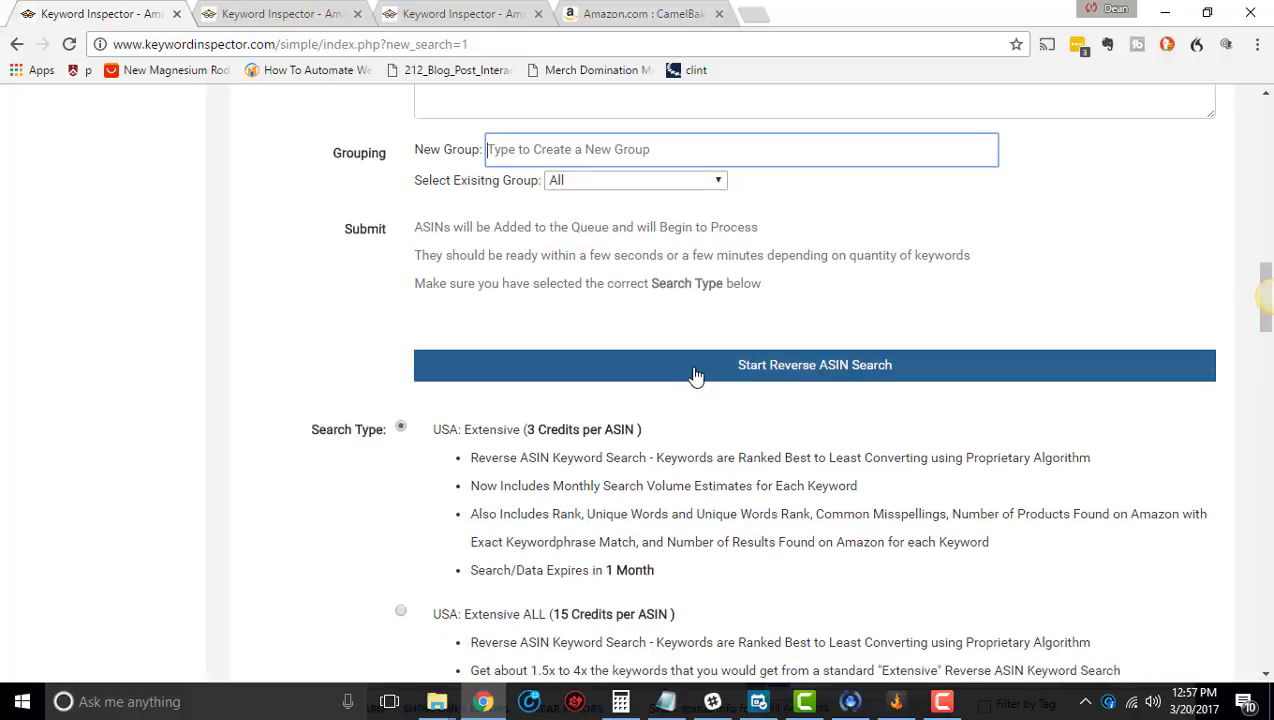
# Step: Start the reverse ASIN search for B00NTYHQT2, then expand Reverse ASIN History (218 completed, 0 processing, 5 errors)
pyautogui.click(694, 373)
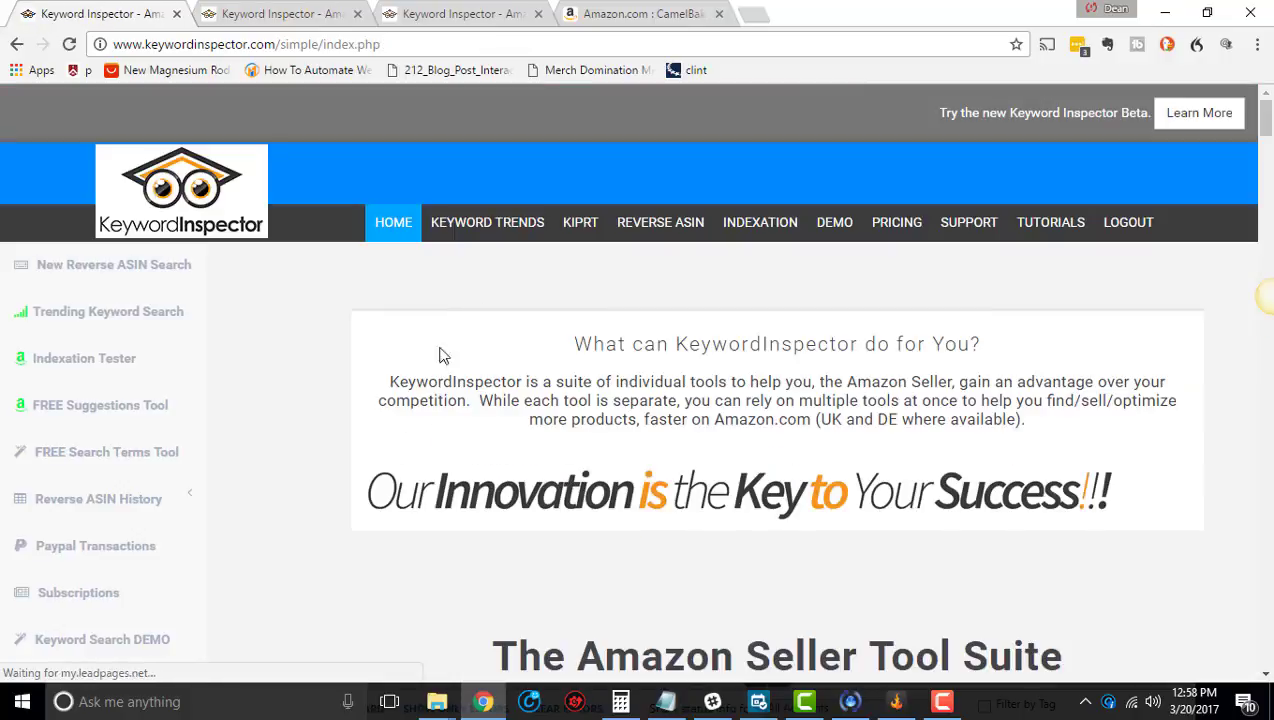
pyautogui.scroll(-2, 415, 362)
pyautogui.scroll(2, 420, 360)
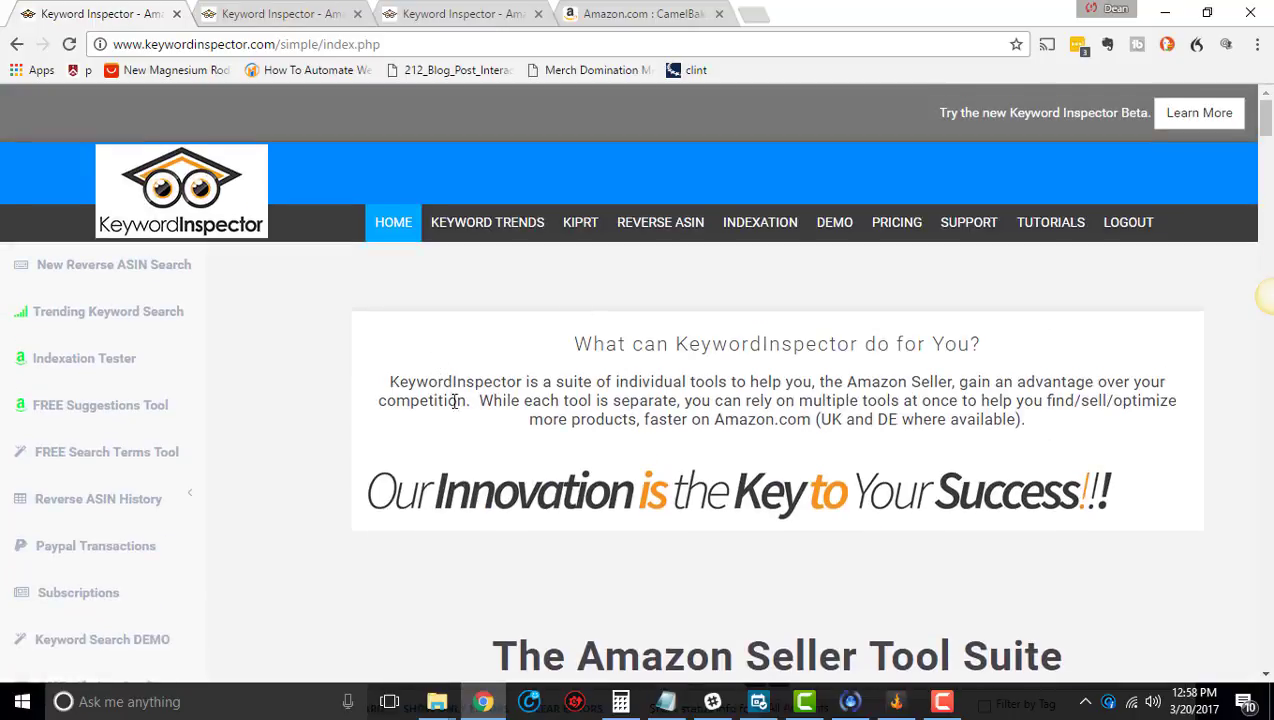
pyautogui.scroll(-1, 520, 280)
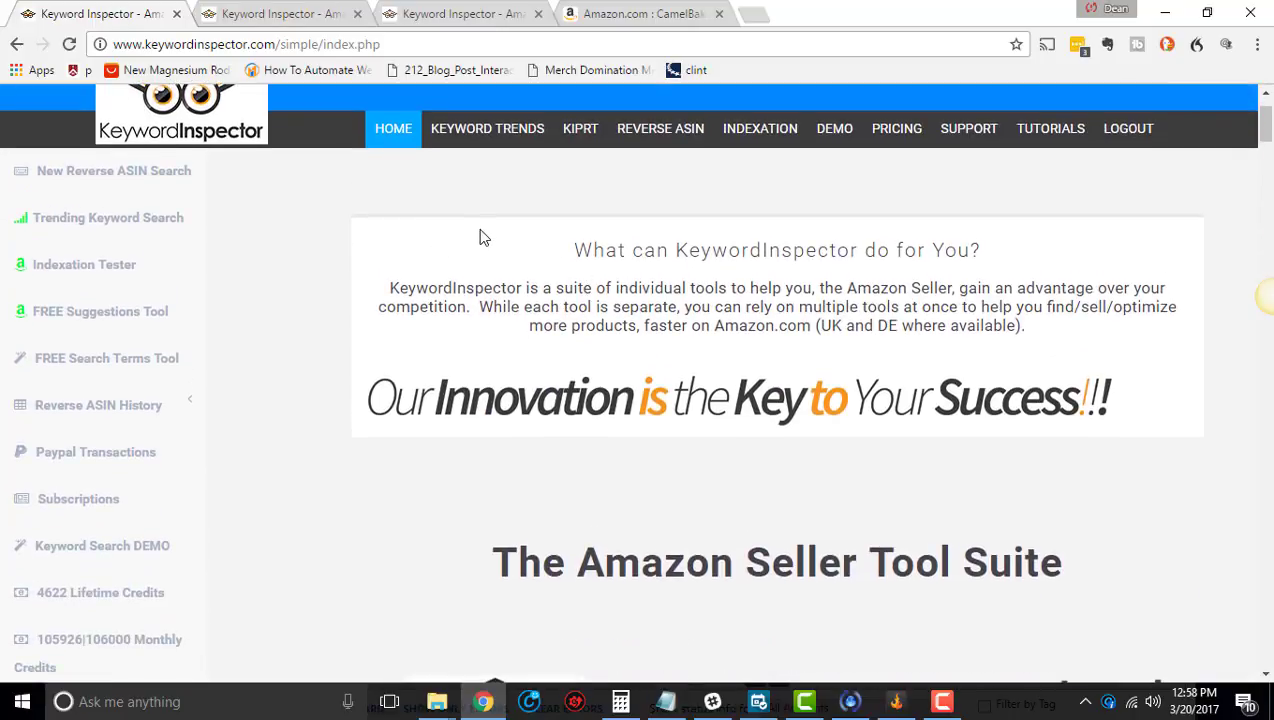
pyautogui.scroll(1, 478, 236)
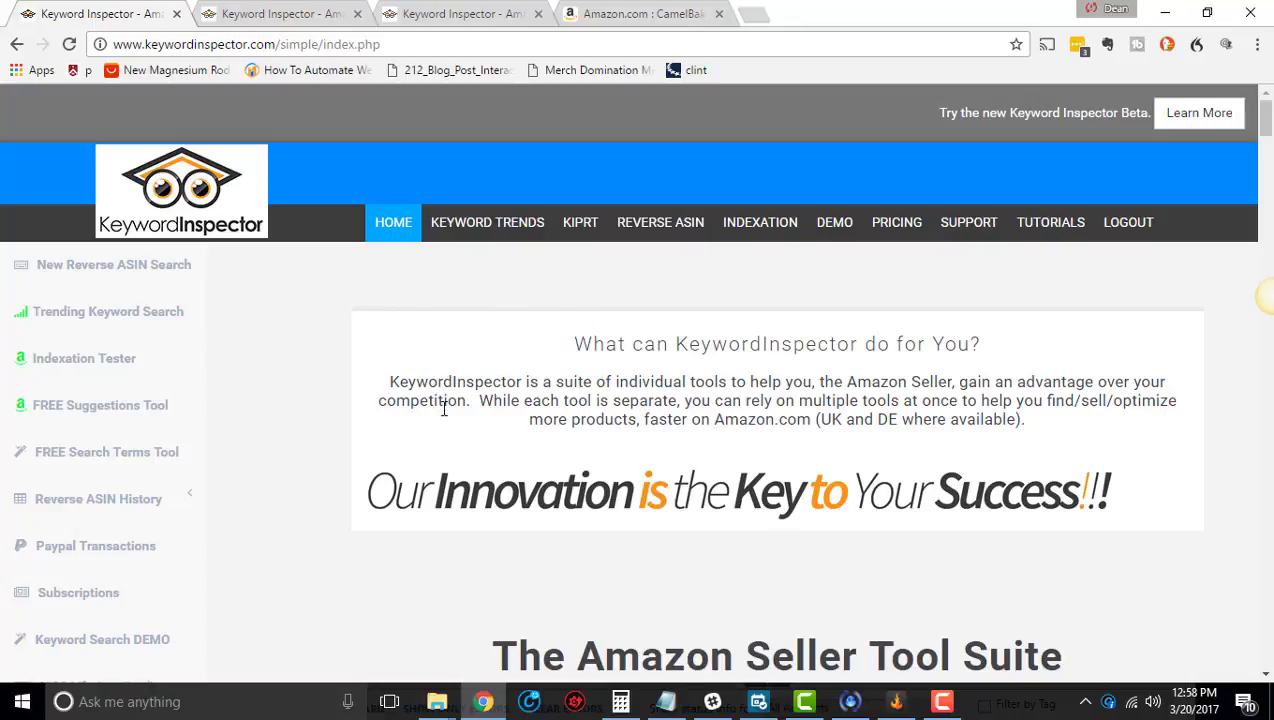
pyautogui.scroll(-1, 256, 320)
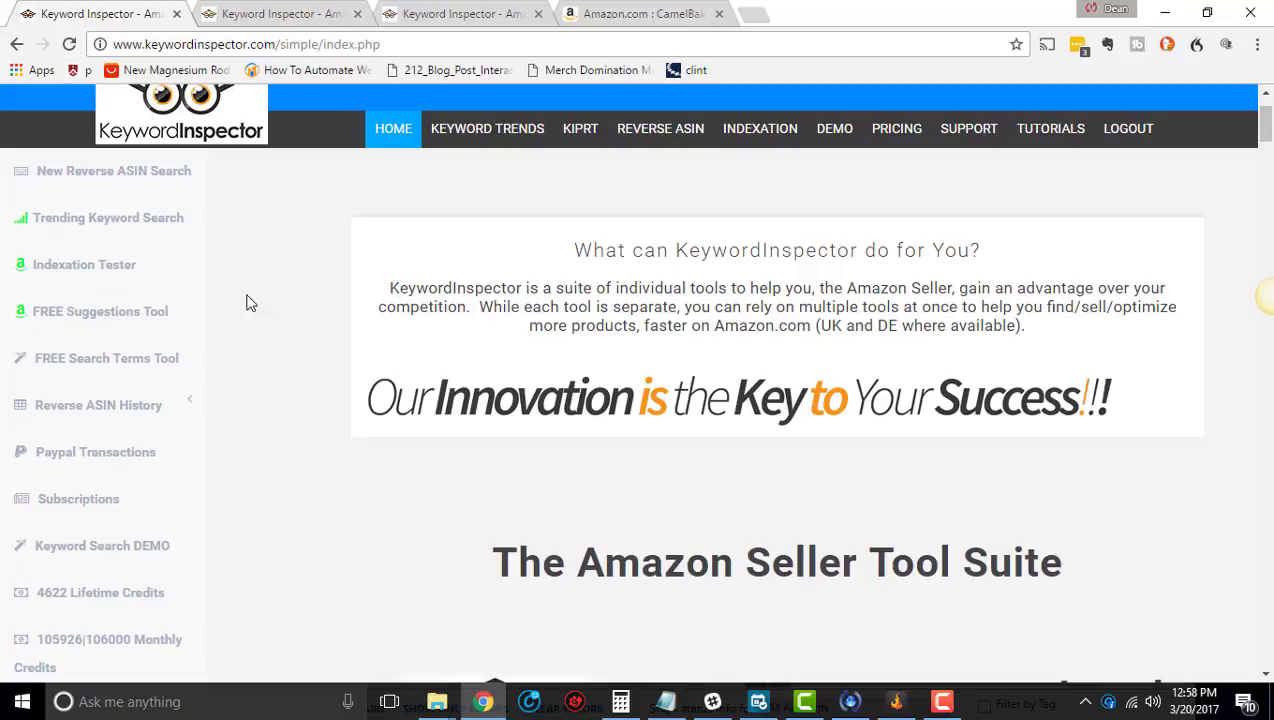
pyautogui.click(124, 417)
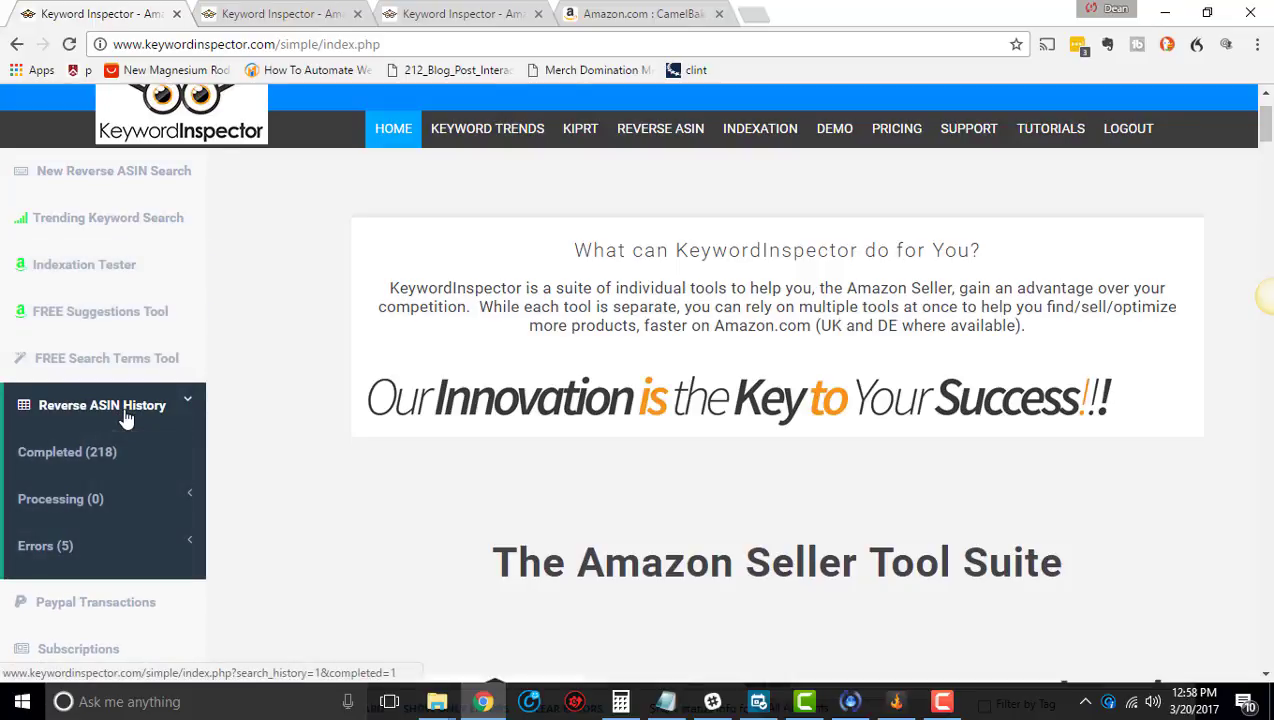
# Step: Open the Completed searches list and highlight the extensive and extensive_all search types
pyautogui.click(85, 456)
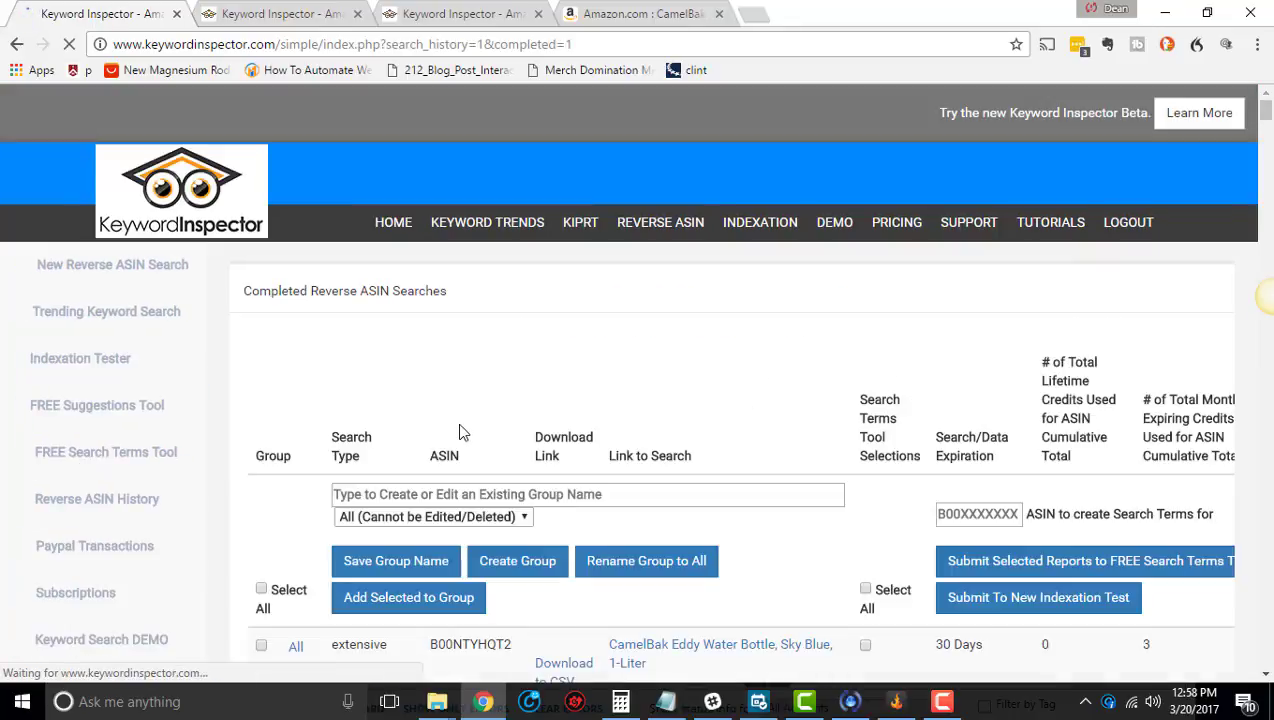
pyautogui.scroll(-5, 462, 432)
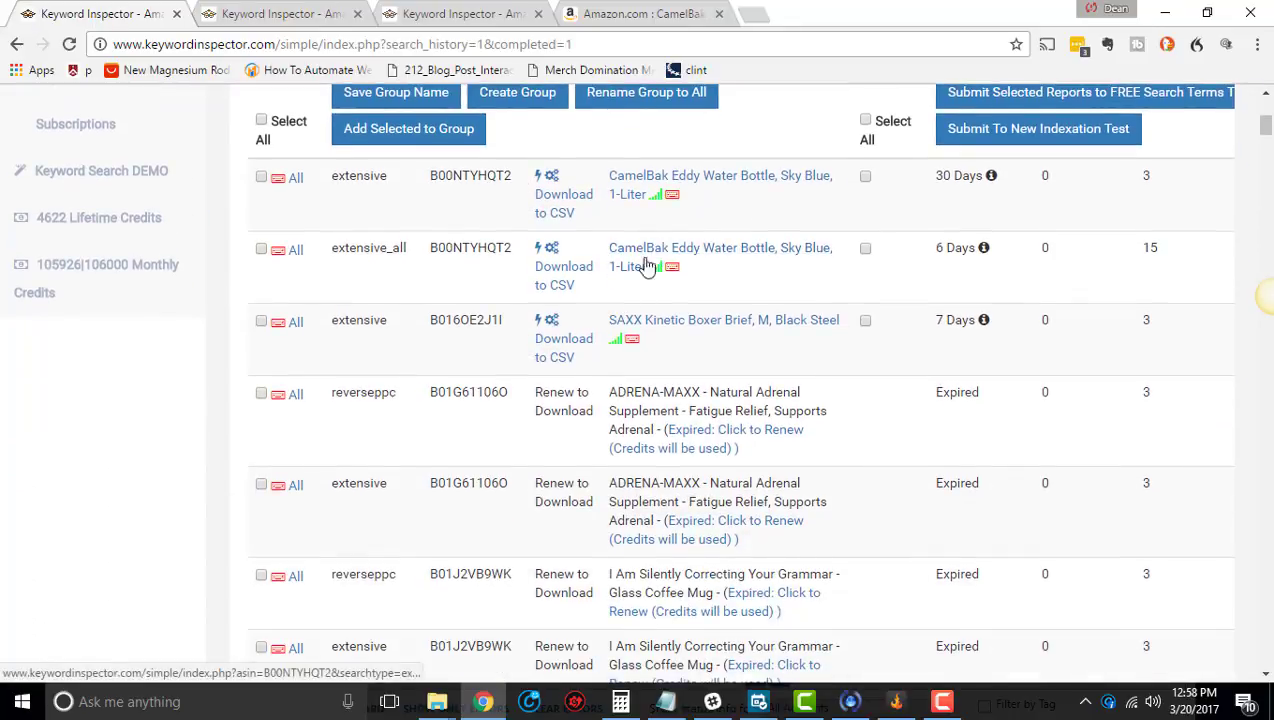
pyautogui.scroll(2, 645, 272)
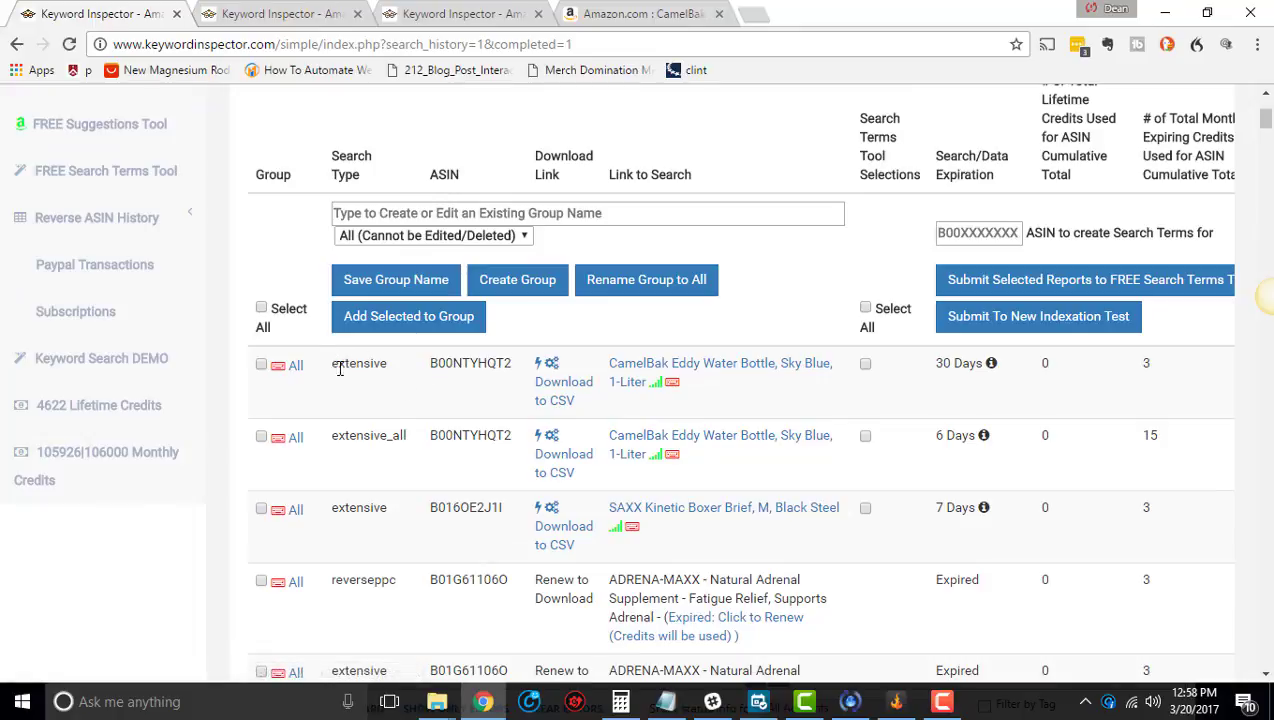
pyautogui.moveTo(332, 366); pyautogui.dragTo(390, 390)
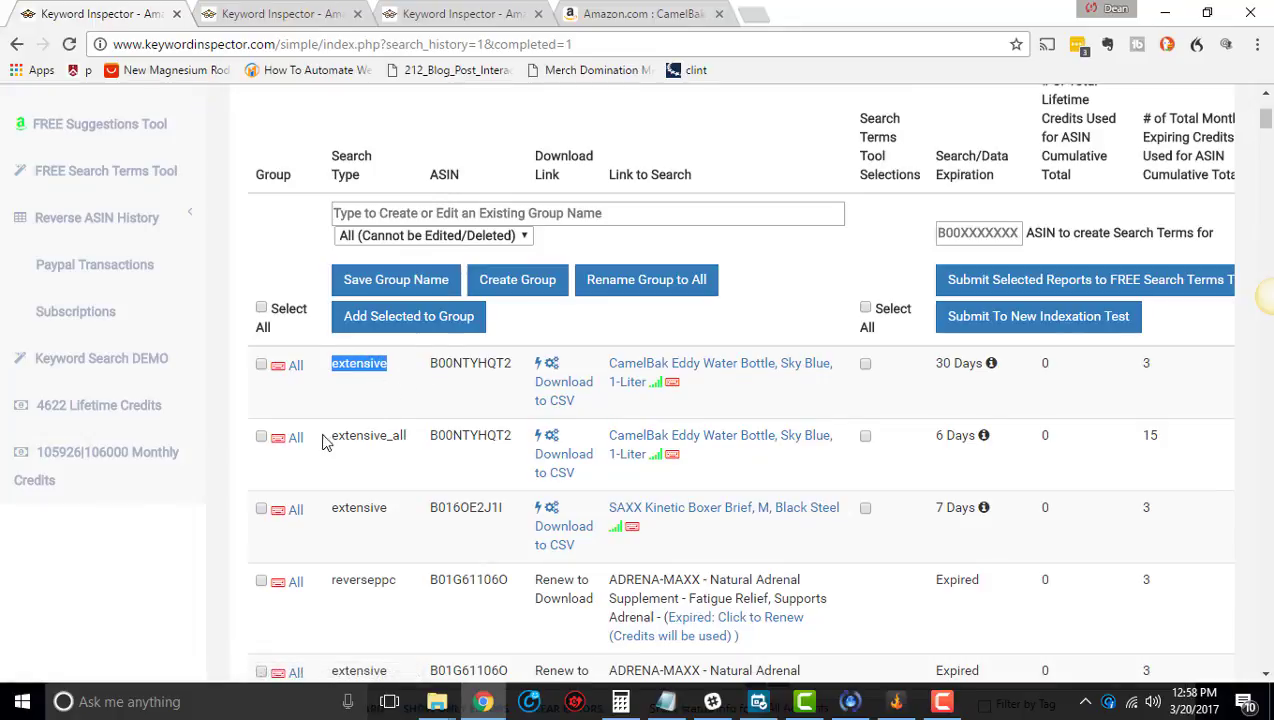
pyautogui.moveTo(331, 437); pyautogui.dragTo(407, 437)
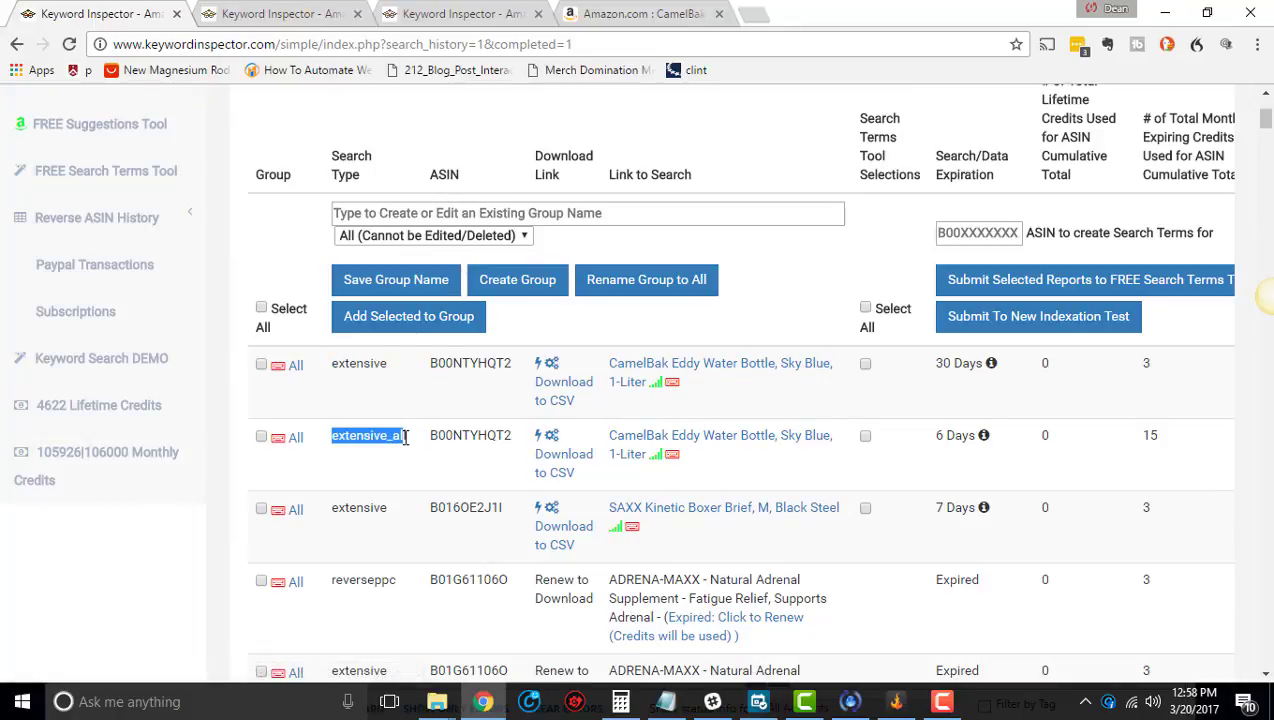
pyautogui.click(394, 489)
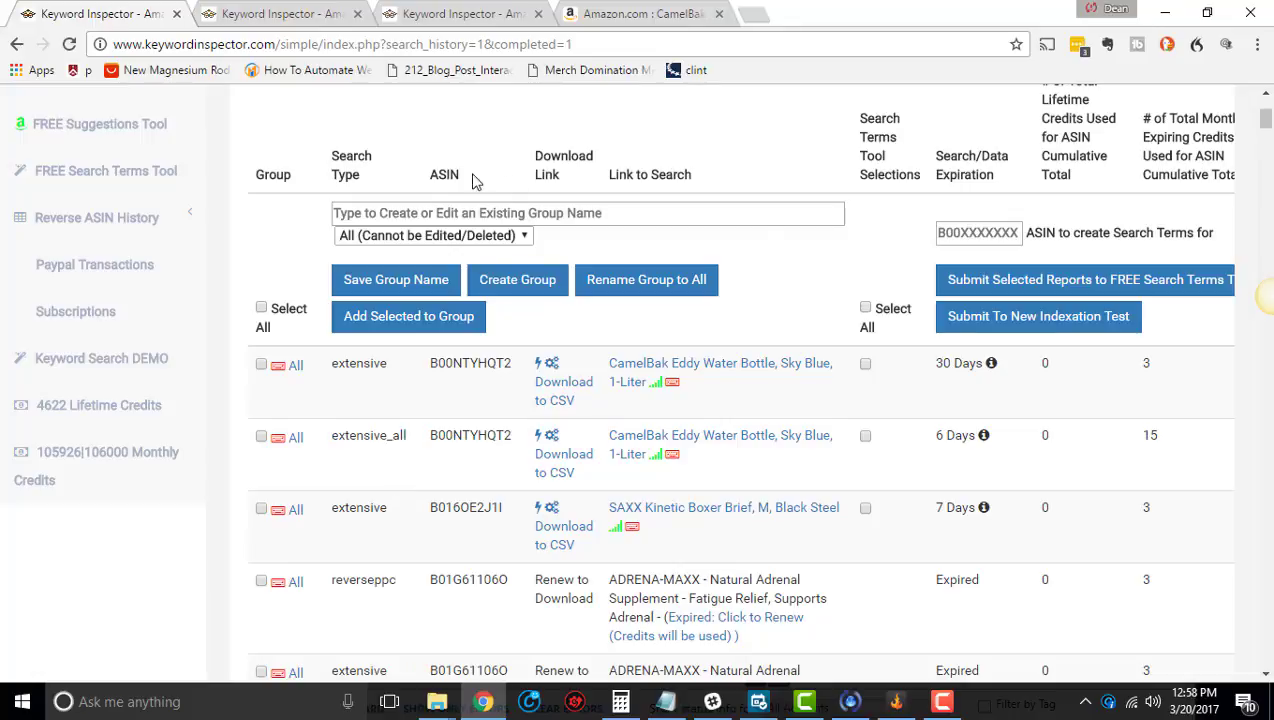
pyautogui.scroll(1, 798, 333)
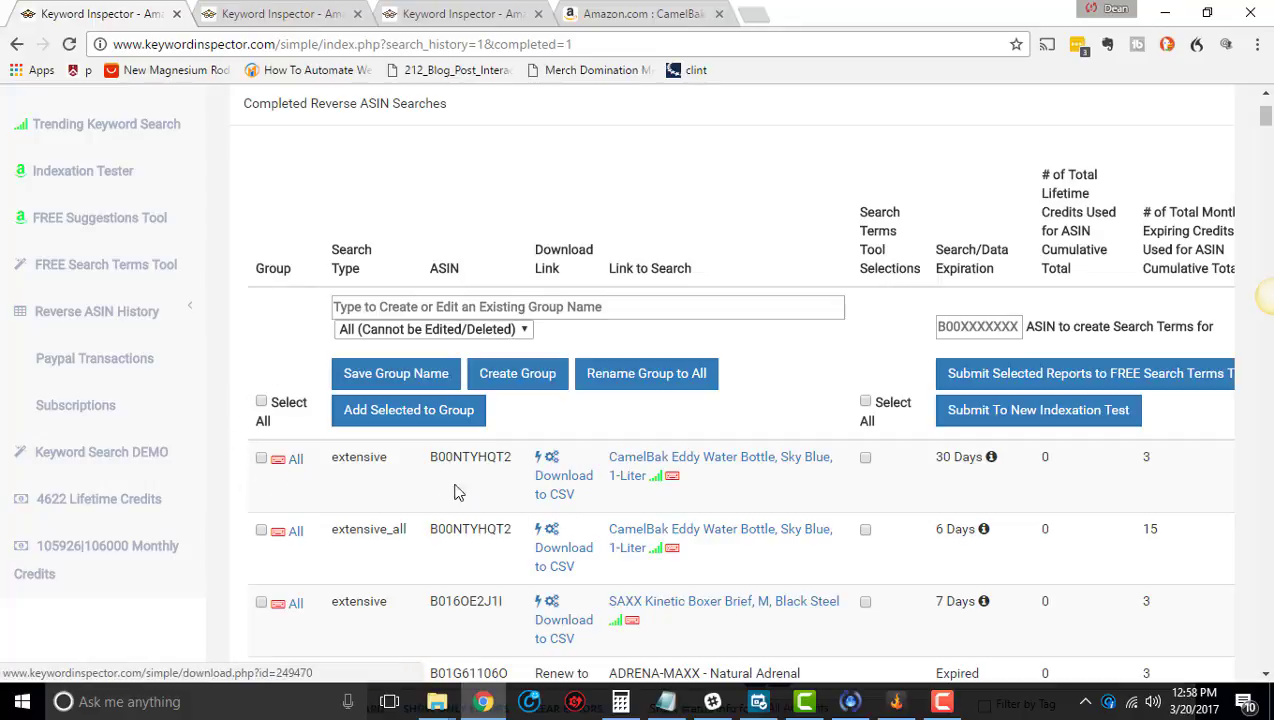
# Step: Highlight the extensive and reverseppc search types in the first, fourth and fifth rows
pyautogui.doubleClick(352, 460)
pyautogui.scroll(-2, 365, 462)
pyautogui.moveTo(406, 341); pyautogui.dragTo(387, 341)
pyautogui.moveTo(395, 486); pyautogui.dragTo(327, 487)
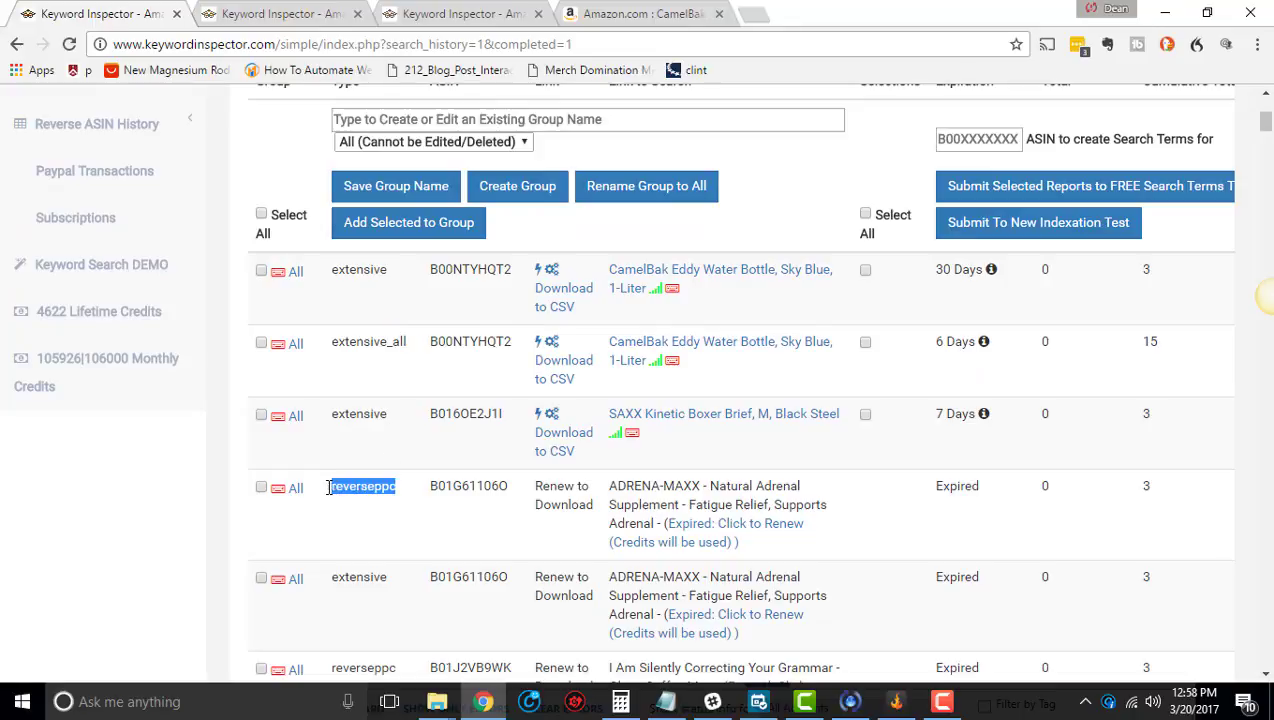
pyautogui.moveTo(385, 577); pyautogui.dragTo(331, 571)
pyautogui.click(383, 583)
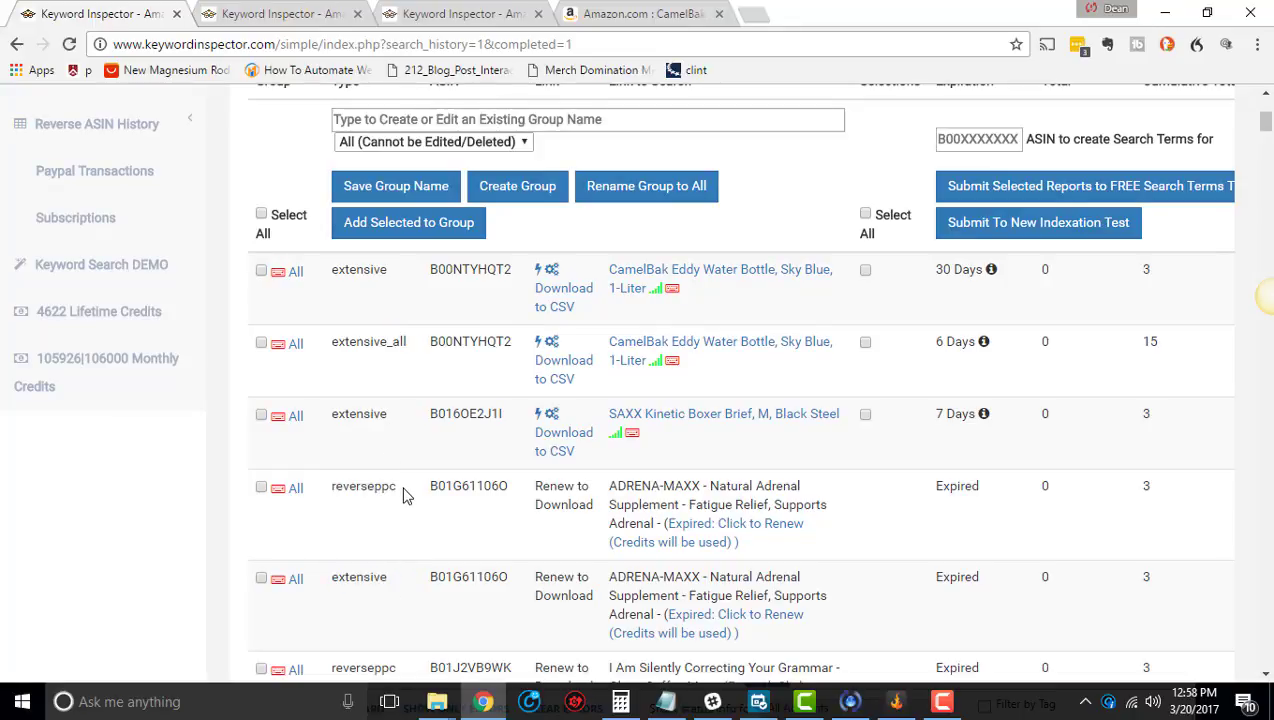
pyautogui.moveTo(401, 488); pyautogui.dragTo(321, 487)
pyautogui.scroll(-1, 363, 546)
pyautogui.moveTo(393, 572); pyautogui.dragTo(328, 572)
pyautogui.click(383, 544)
pyautogui.scroll(2, 363, 500)
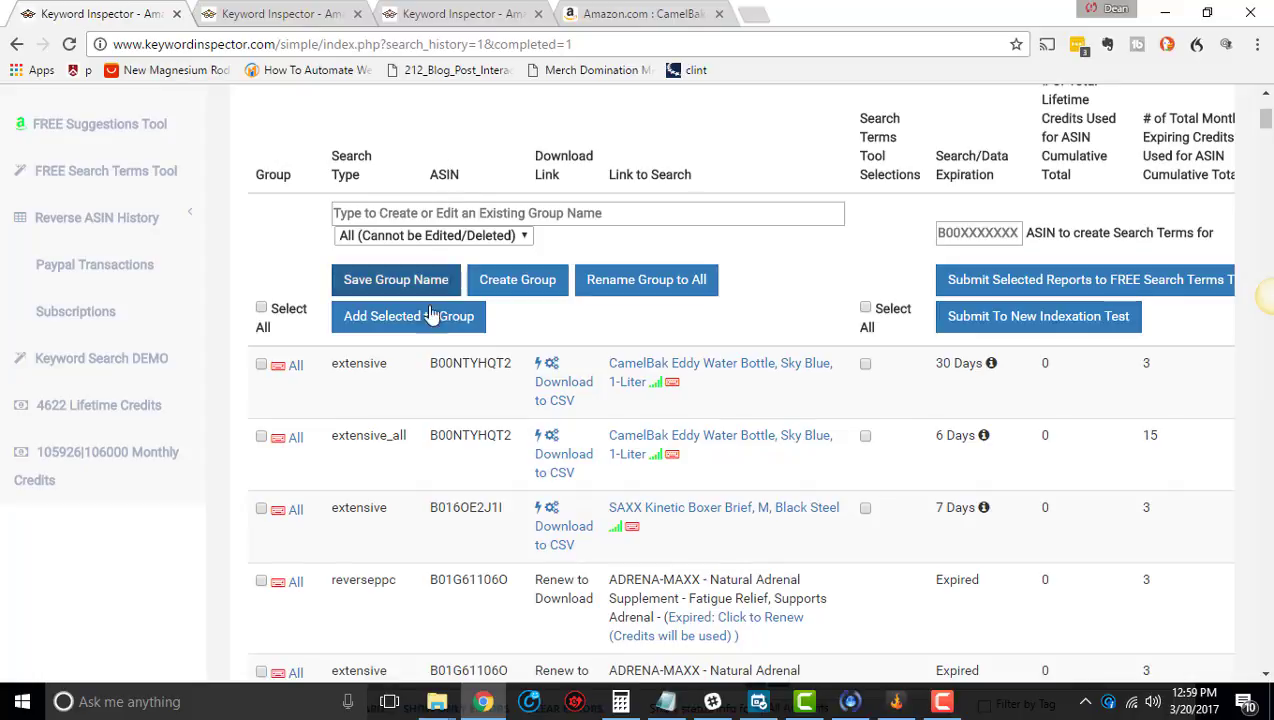
# Step: Highlight the CamelBak row's ASIN B00NTYHQT2 and the Download Link column heading
pyautogui.moveTo(430, 369); pyautogui.dragTo(516, 363)
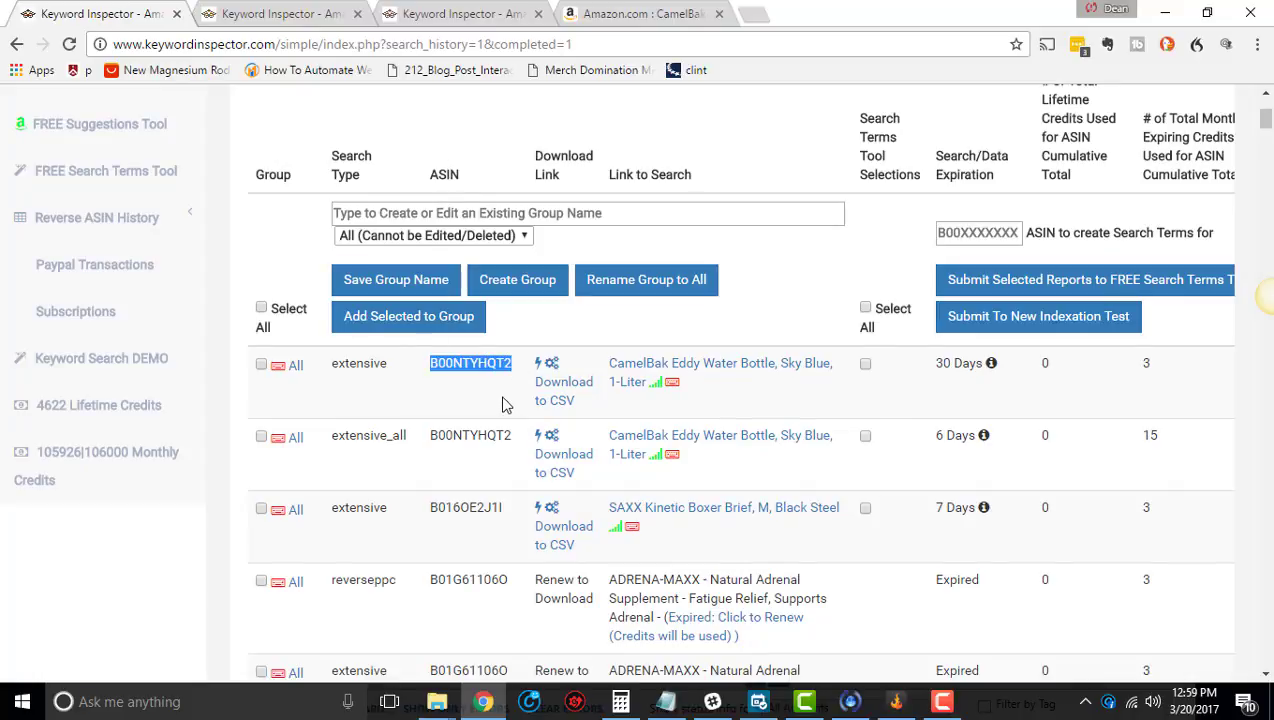
pyautogui.click(503, 402)
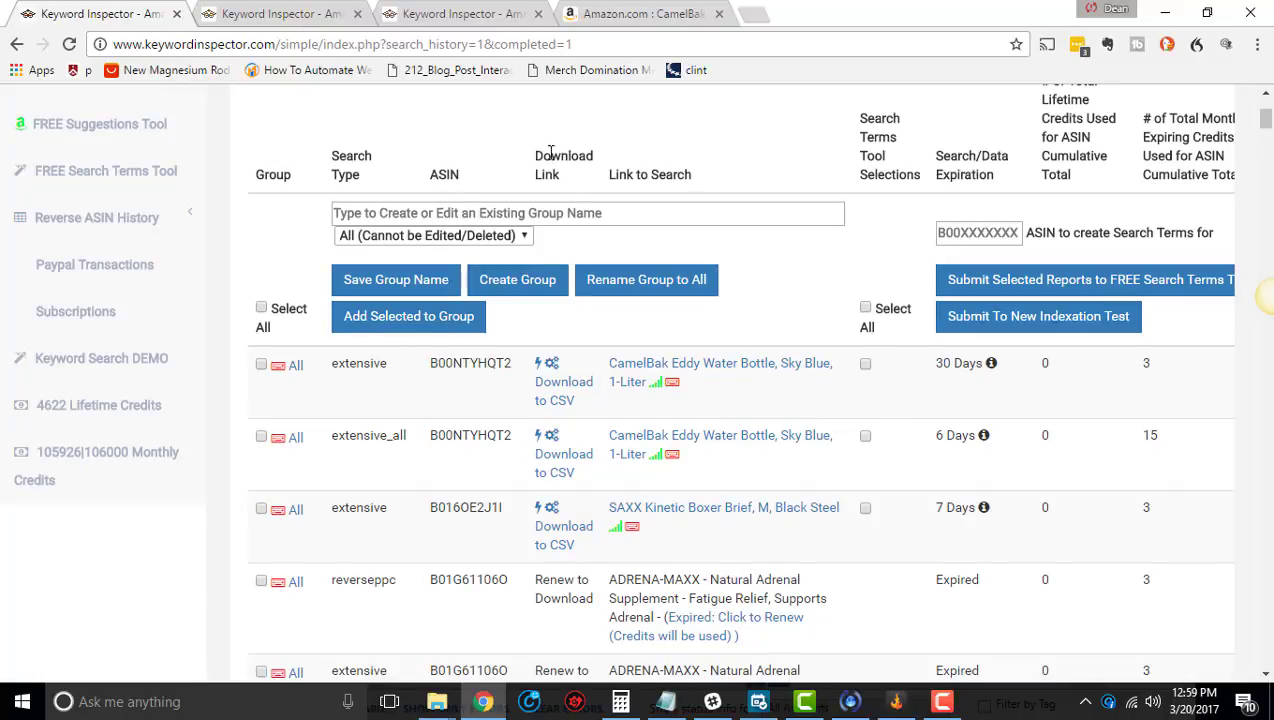
pyautogui.moveTo(536, 150); pyautogui.dragTo(577, 180)
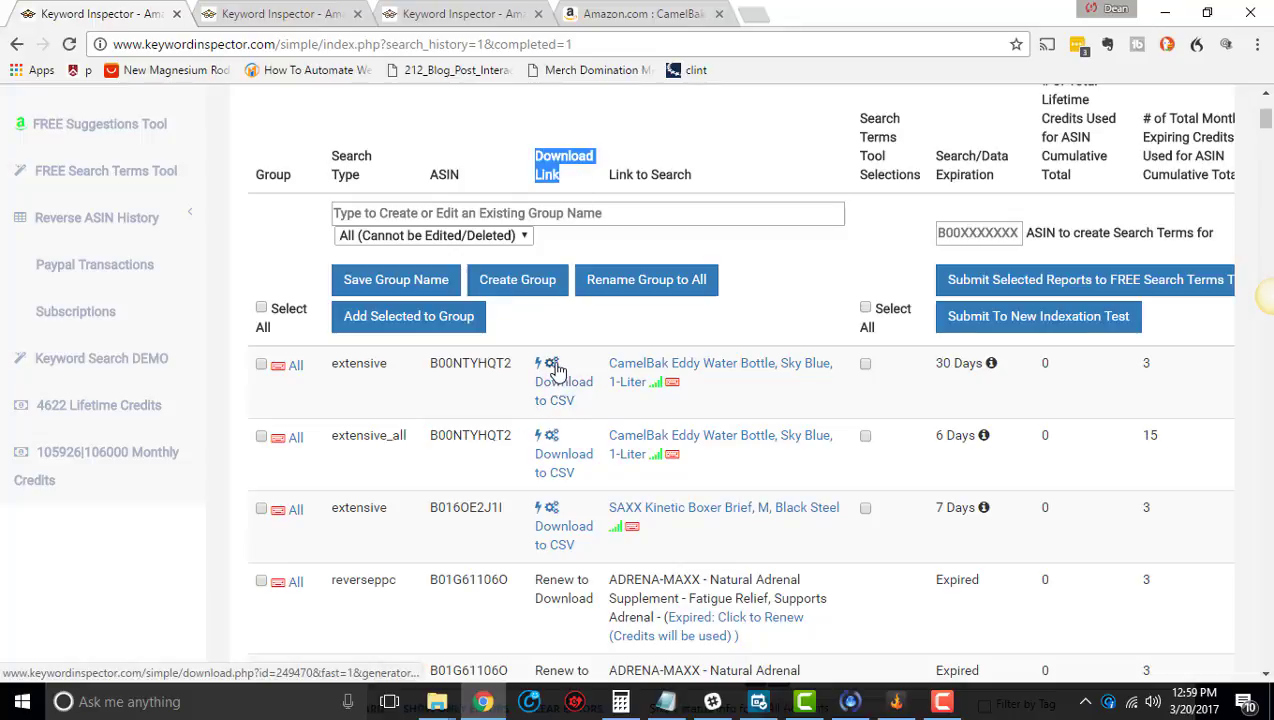
pyautogui.moveTo(557, 368)
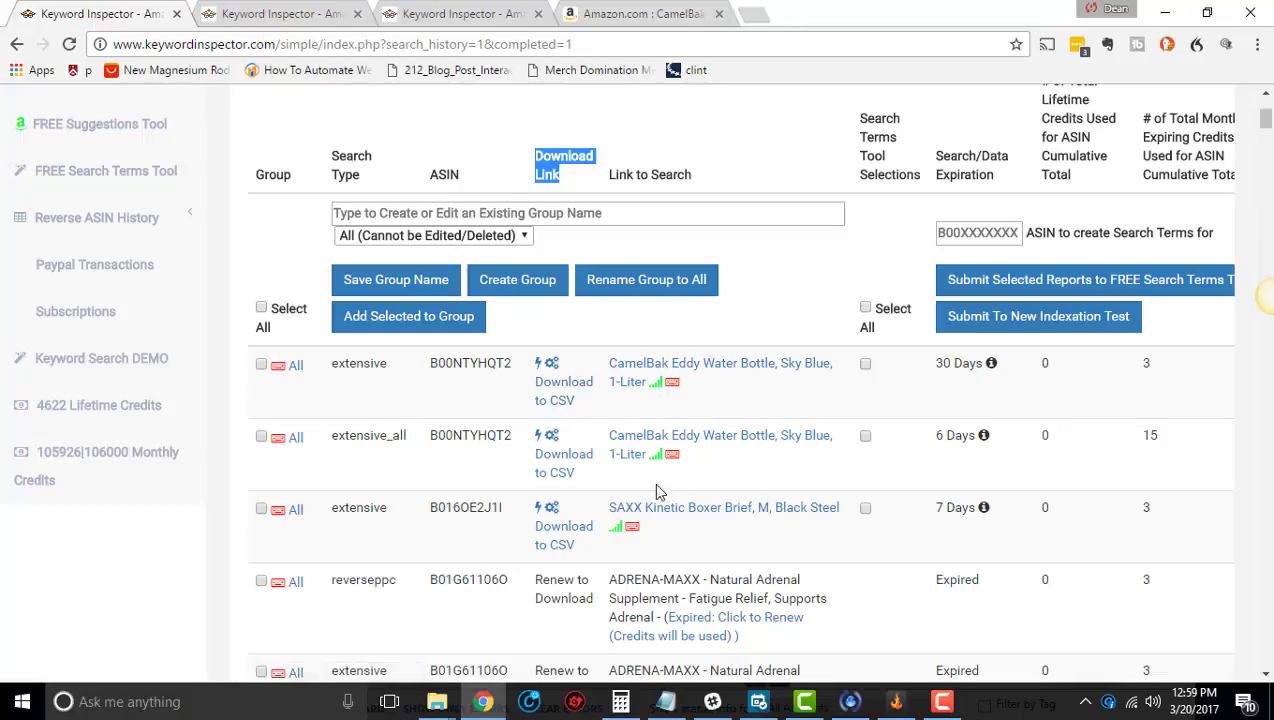
pyautogui.moveTo(576, 394)
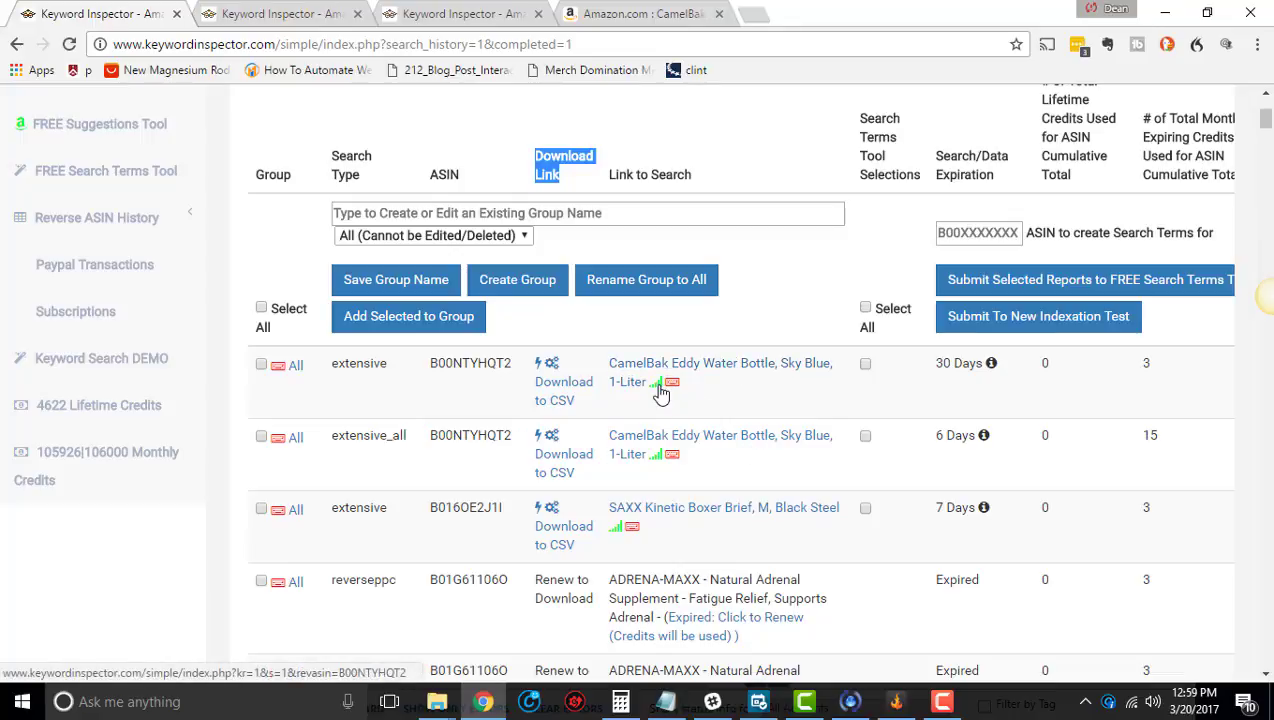
pyautogui.moveTo(661, 393)
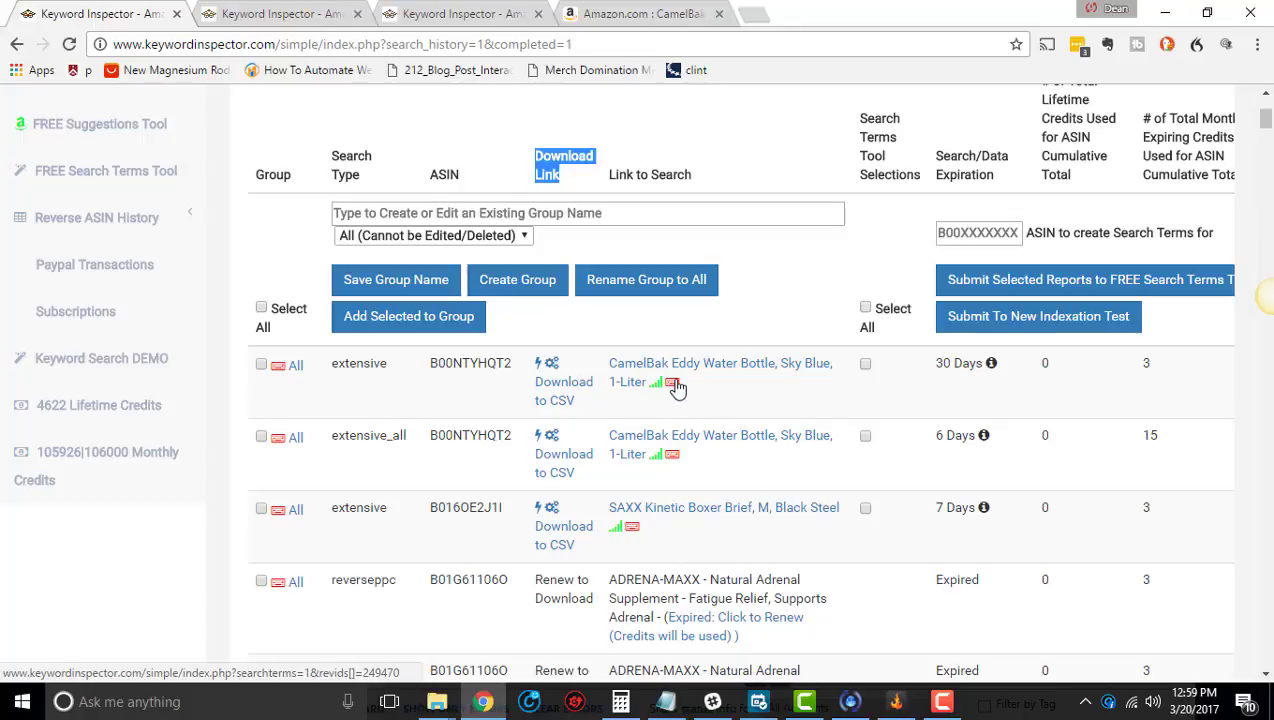
pyautogui.rightClick(772, 372)
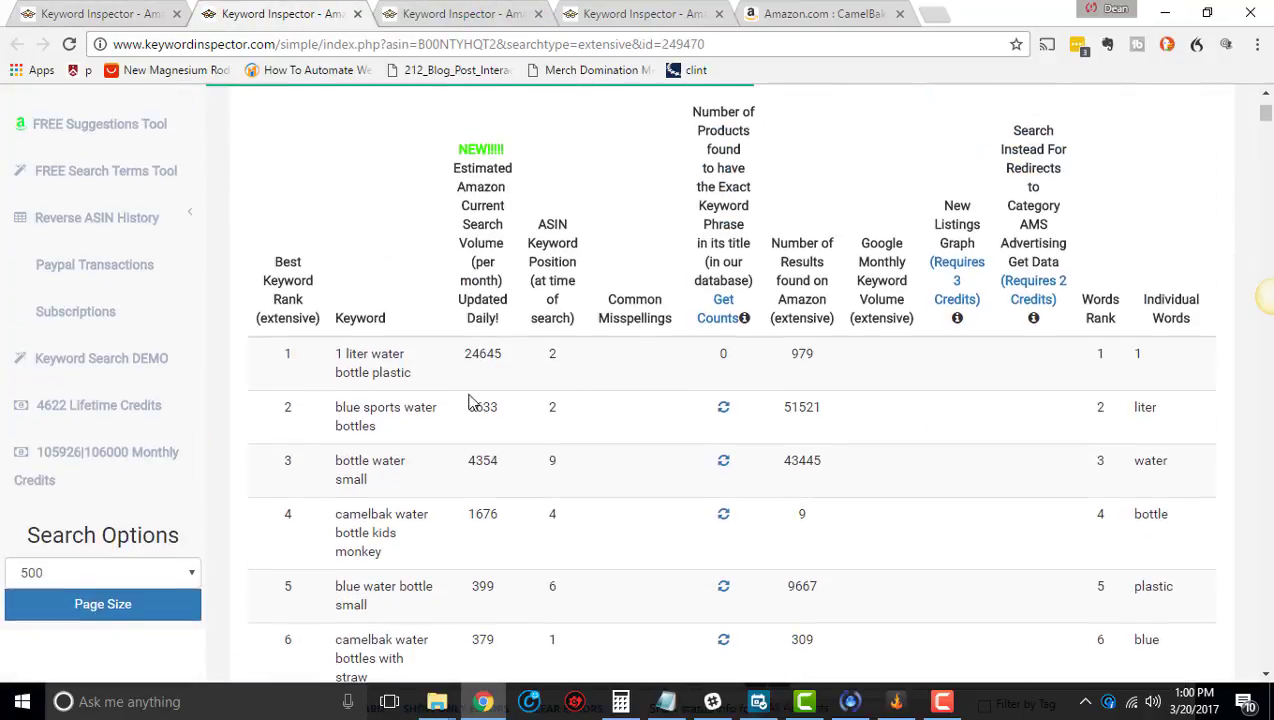
pyautogui.click(357, 13)
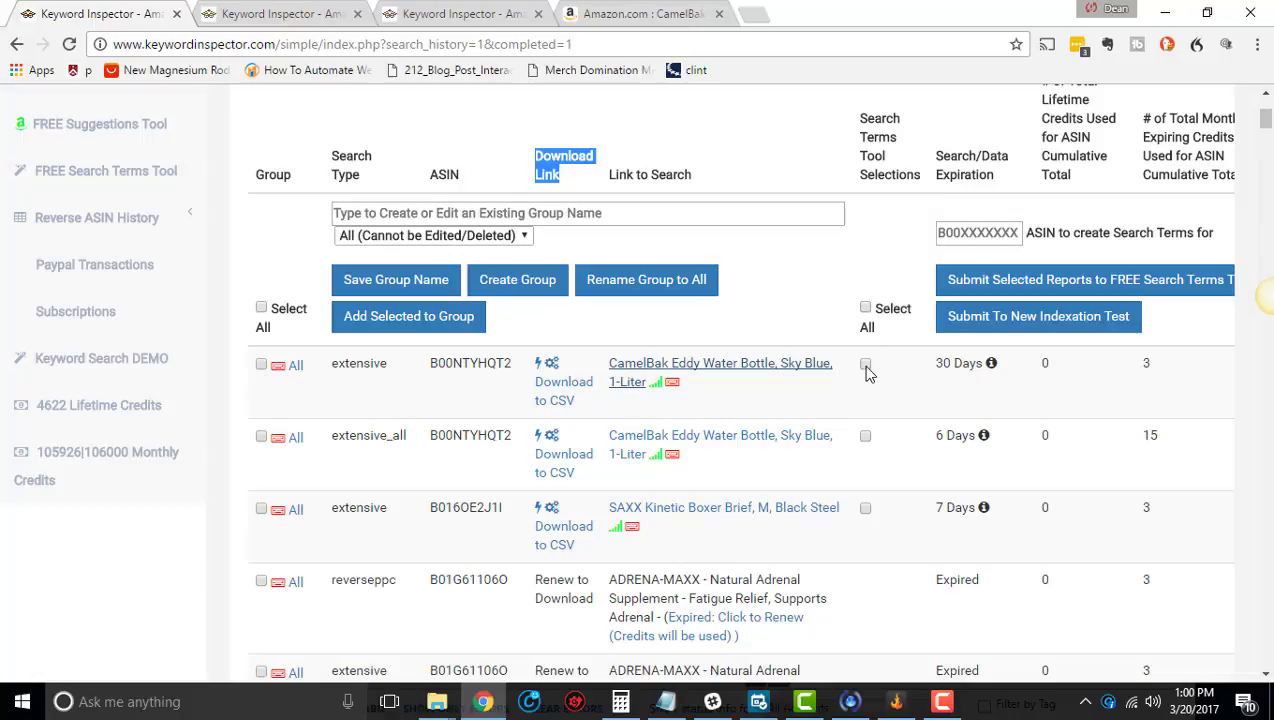
pyautogui.click(866, 308)
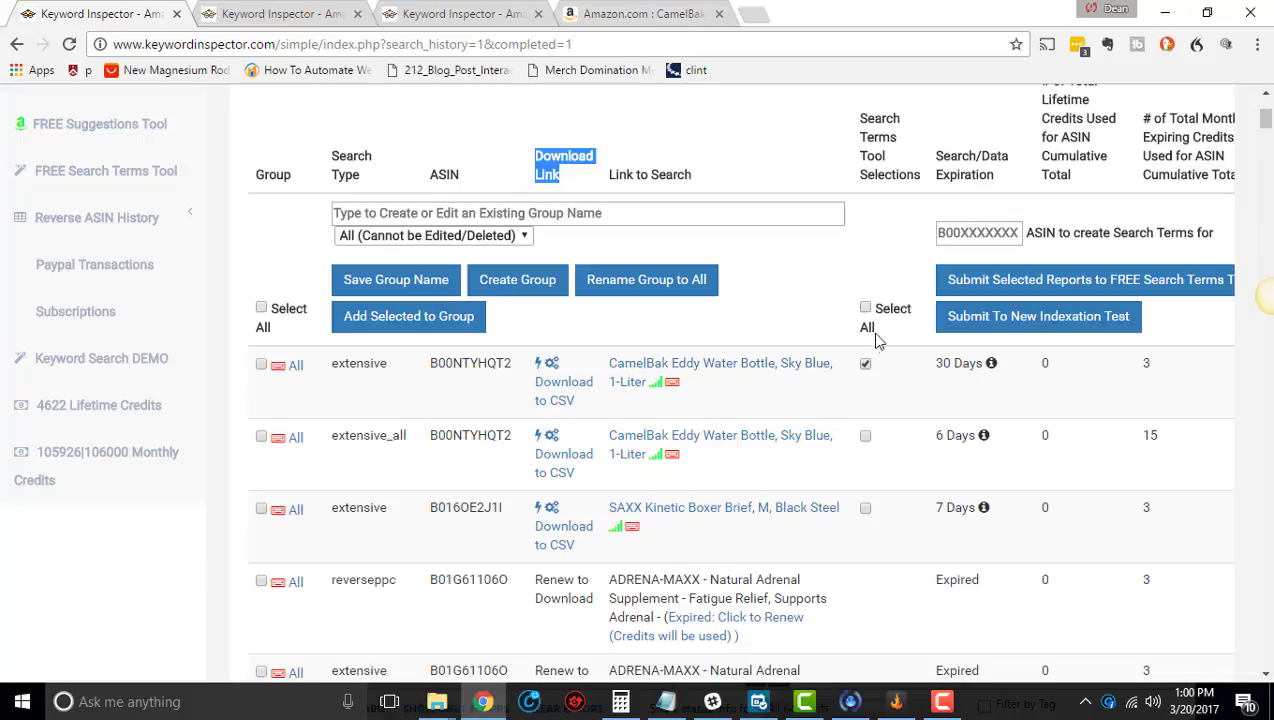
pyautogui.click(261, 366)
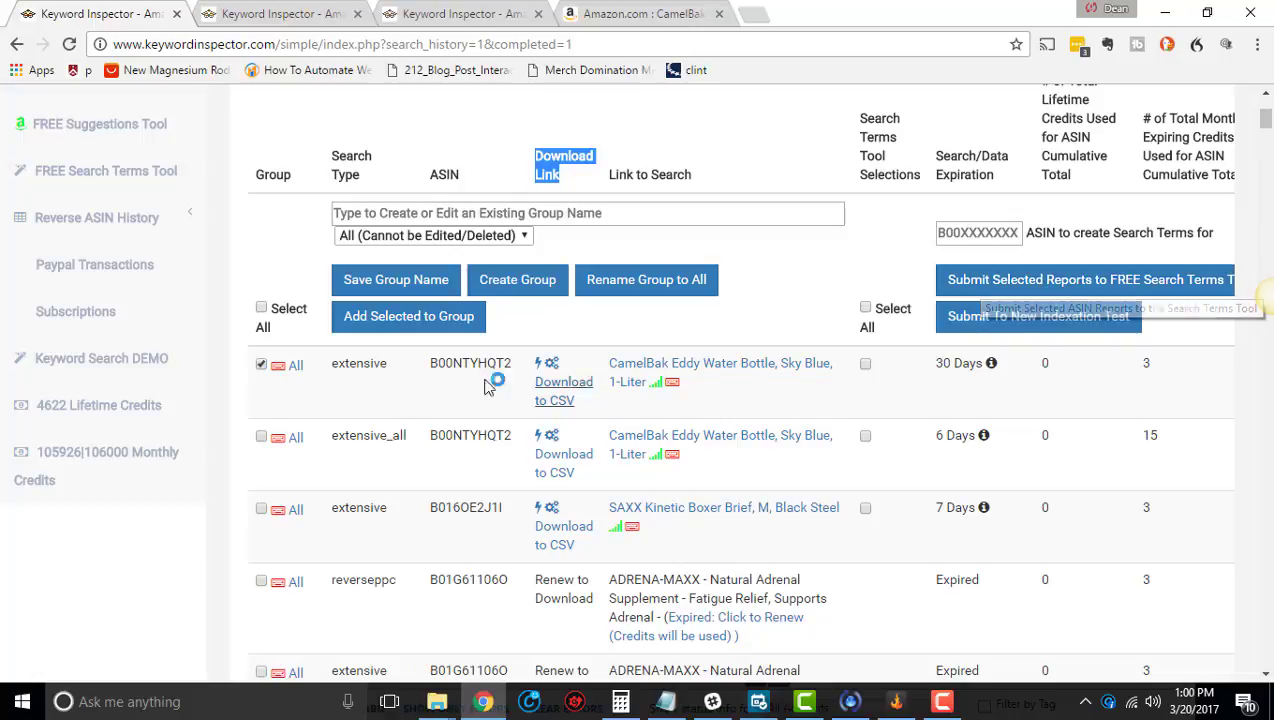
pyautogui.click(261, 364)
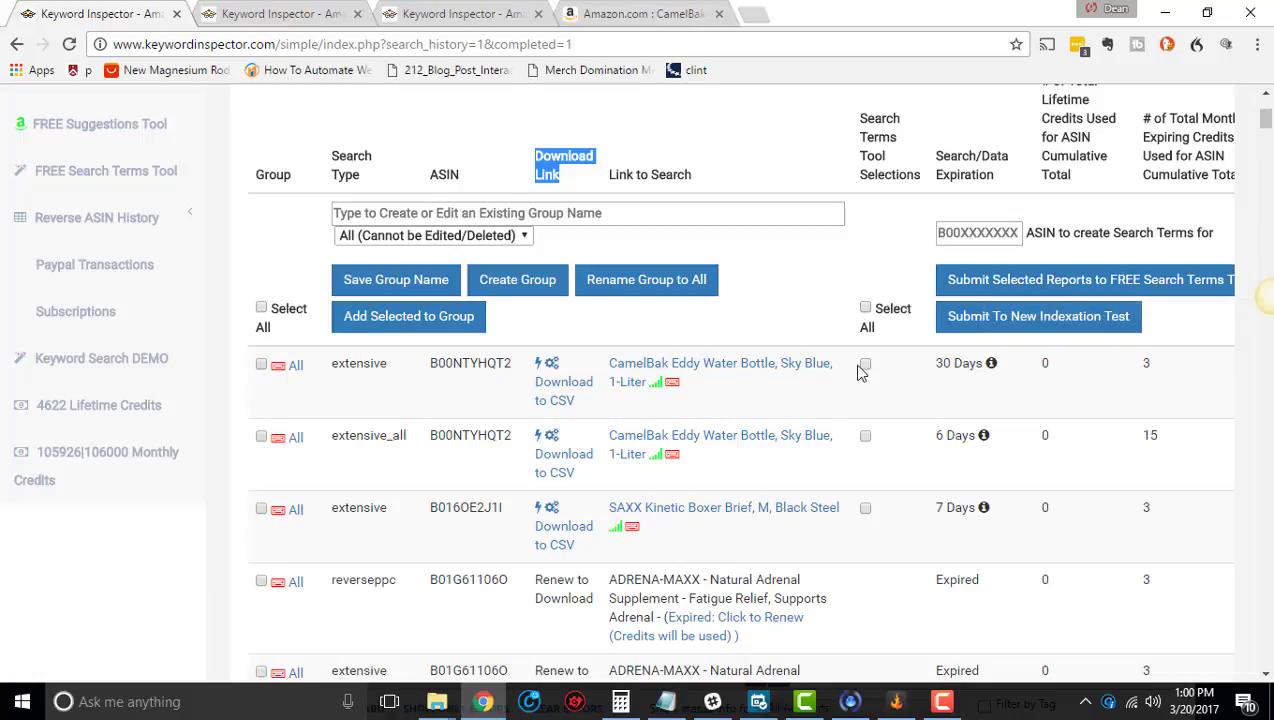
pyautogui.click(865, 364)
pyautogui.click(865, 436)
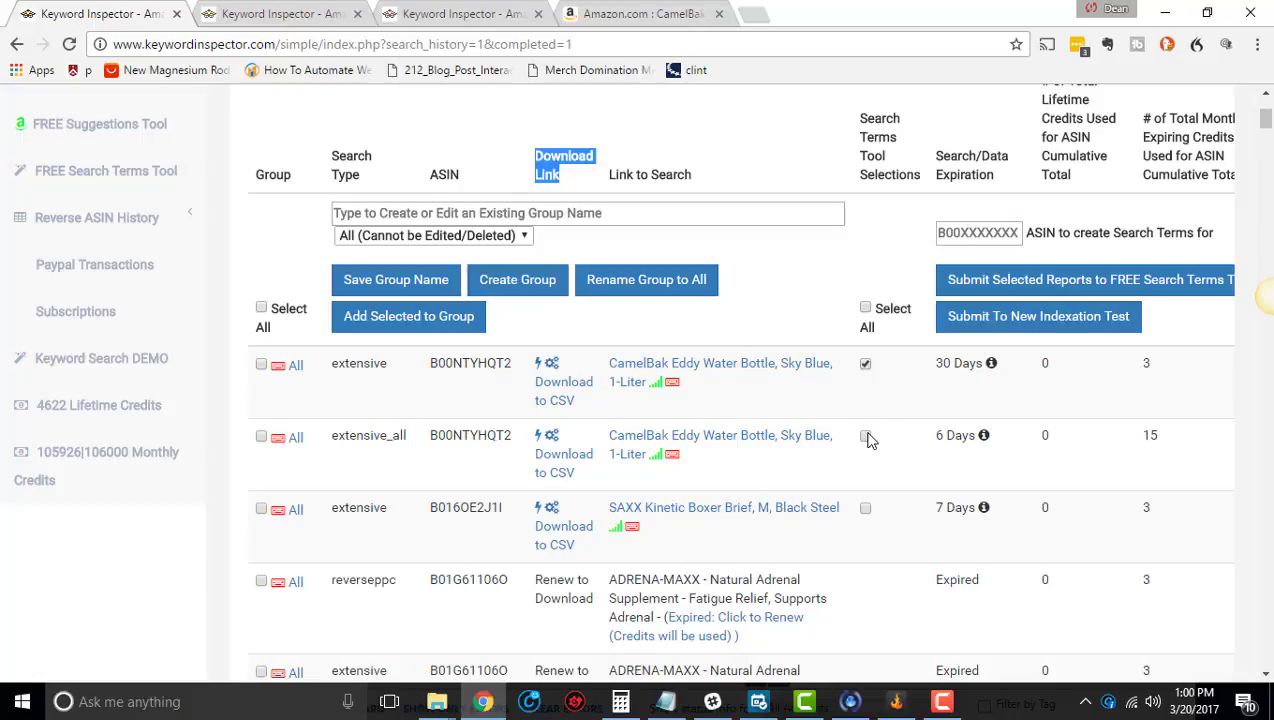
pyautogui.click(865, 508)
pyautogui.click(865, 364)
pyautogui.click(865, 436)
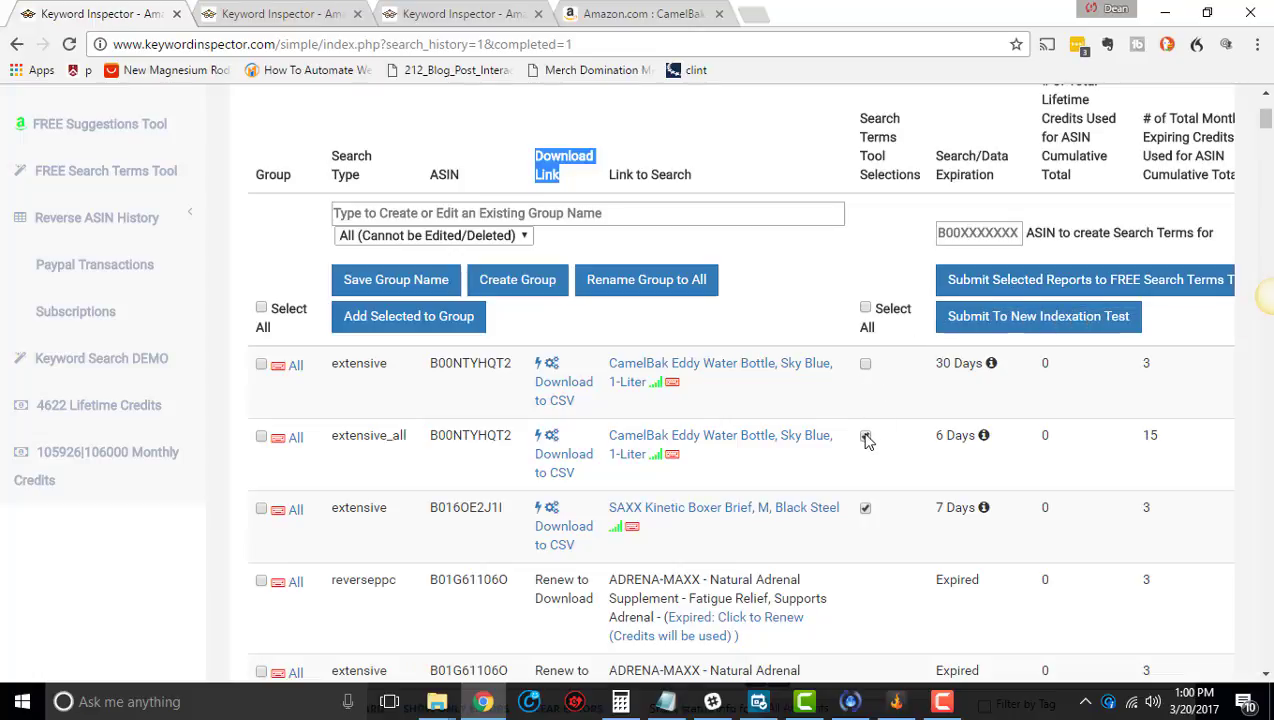
pyautogui.click(865, 508)
pyautogui.scroll(3, 1065, 410)
pyautogui.scroll(-3, 1070, 415)
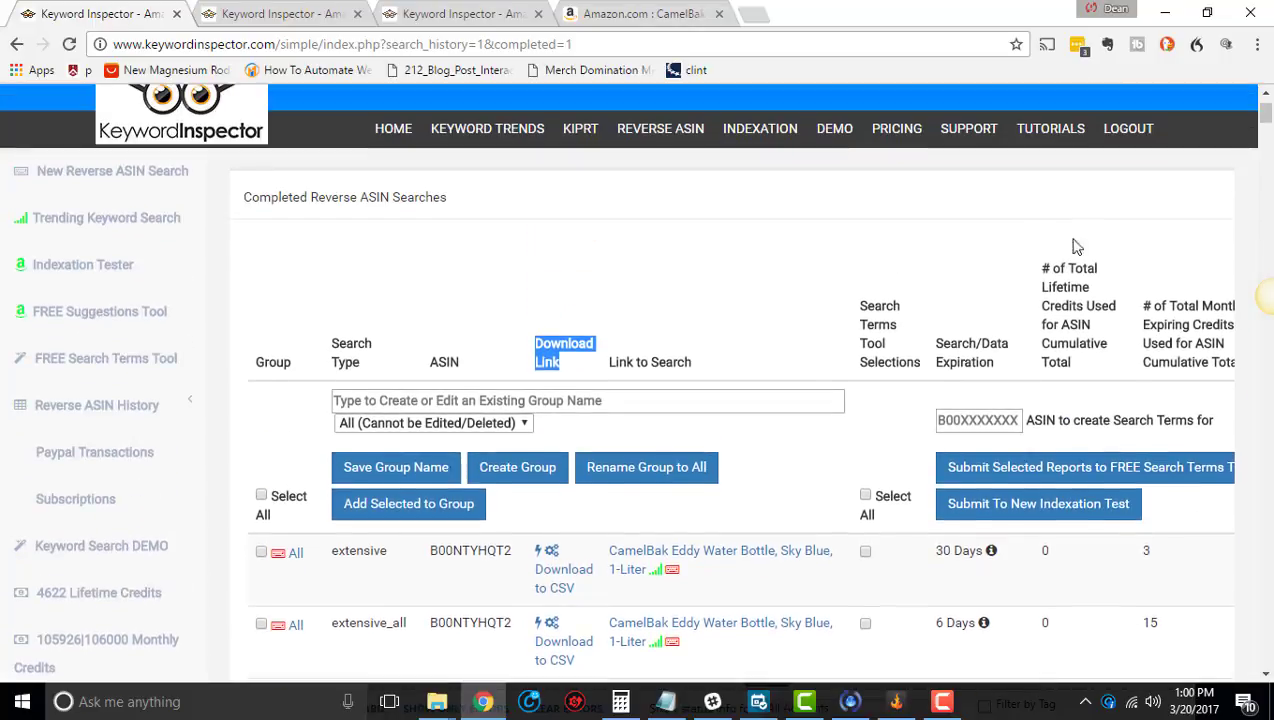
pyautogui.scroll(2, 1075, 245)
pyautogui.moveTo(1042, 268); pyautogui.dragTo(1084, 360)
pyautogui.scroll(-1, 1082, 344)
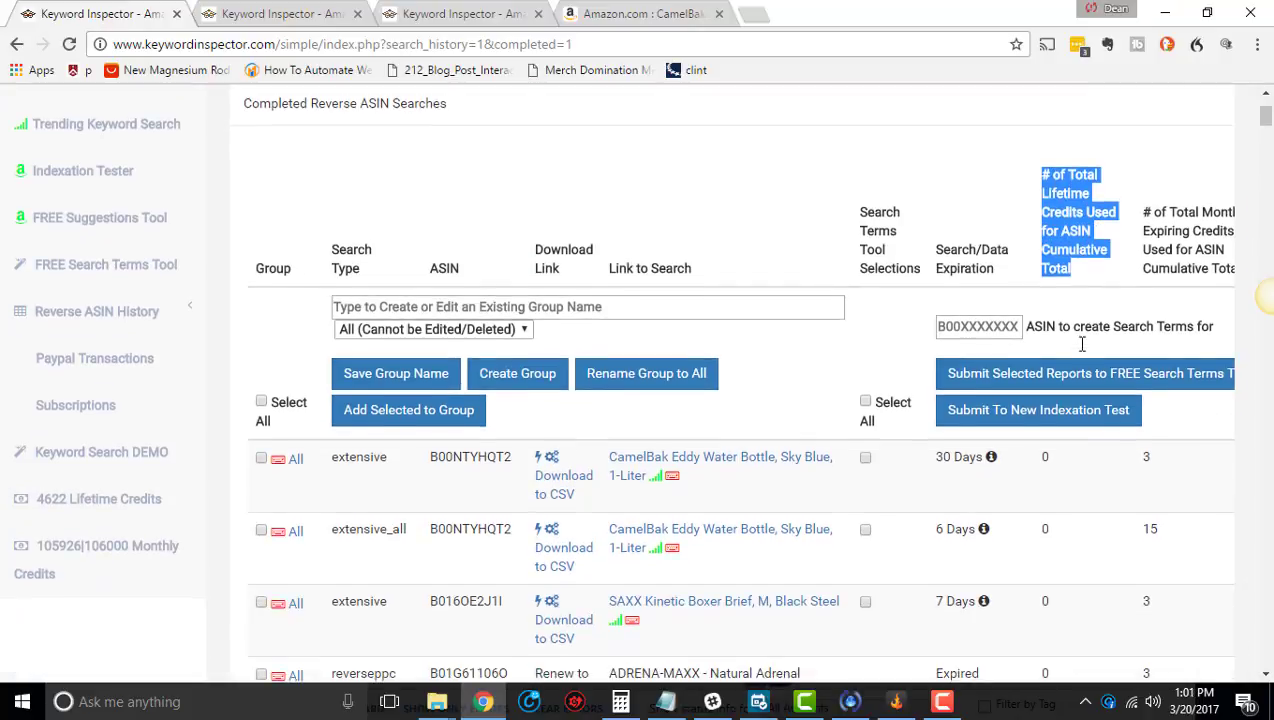
pyautogui.click(1058, 248)
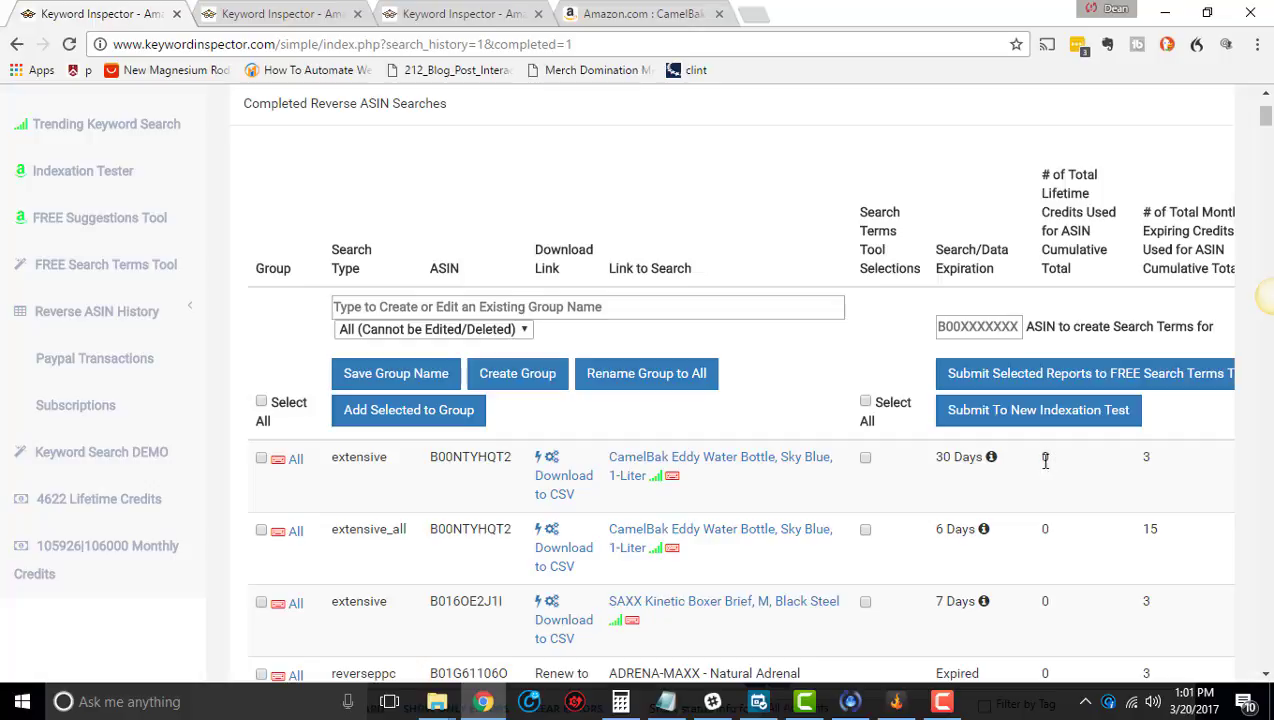
pyautogui.moveTo(1040, 183); pyautogui.dragTo(1070, 280)
pyautogui.click(1049, 460)
pyautogui.click(1166, 460)
pyautogui.moveTo(1157, 213); pyautogui.dragTo(1183, 278)
pyautogui.click(1183, 278)
pyautogui.doubleClick(1146, 457)
pyautogui.click(1150, 462)
pyautogui.doubleClick(1143, 461)
pyautogui.hscroll(2, 1116, 512)
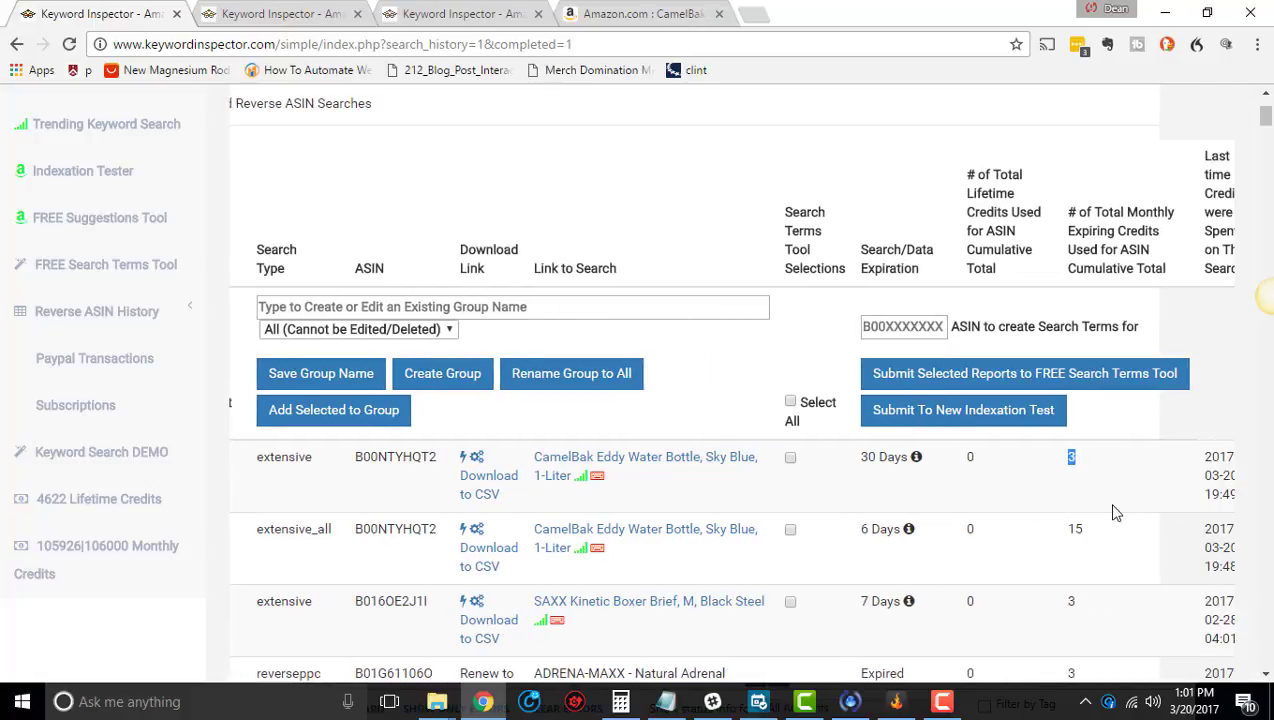
pyautogui.hscroll(-1, 1116, 512)
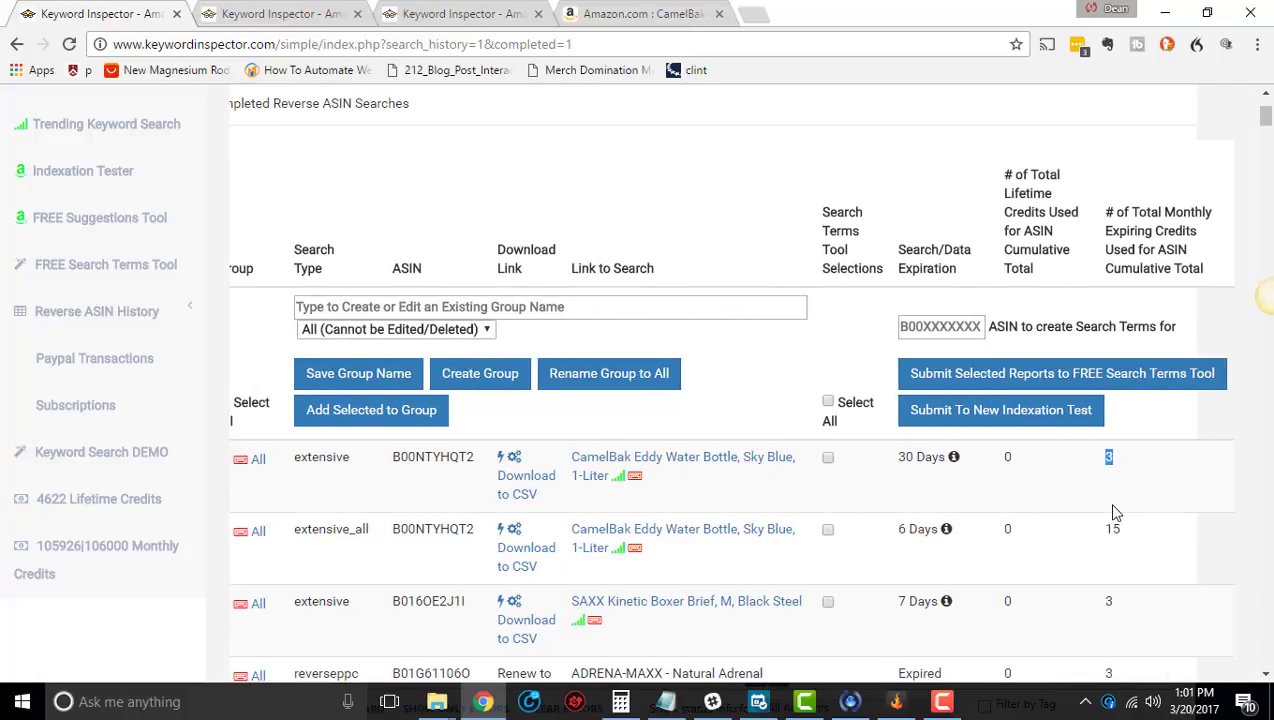
pyautogui.click(1115, 490)
pyautogui.hscroll(2, 1112, 487)
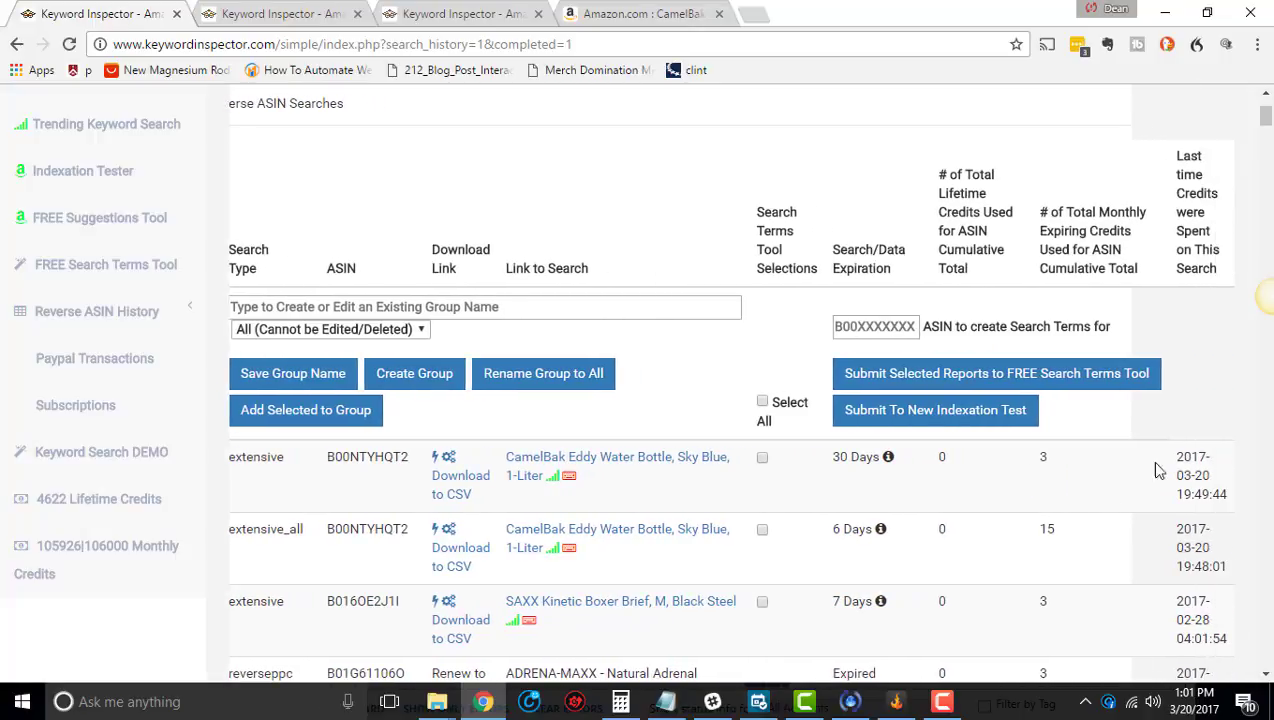
pyautogui.moveTo(1037, 457); pyautogui.dragTo(1058, 502)
pyautogui.moveTo(409, 459); pyautogui.dragTo(325, 460)
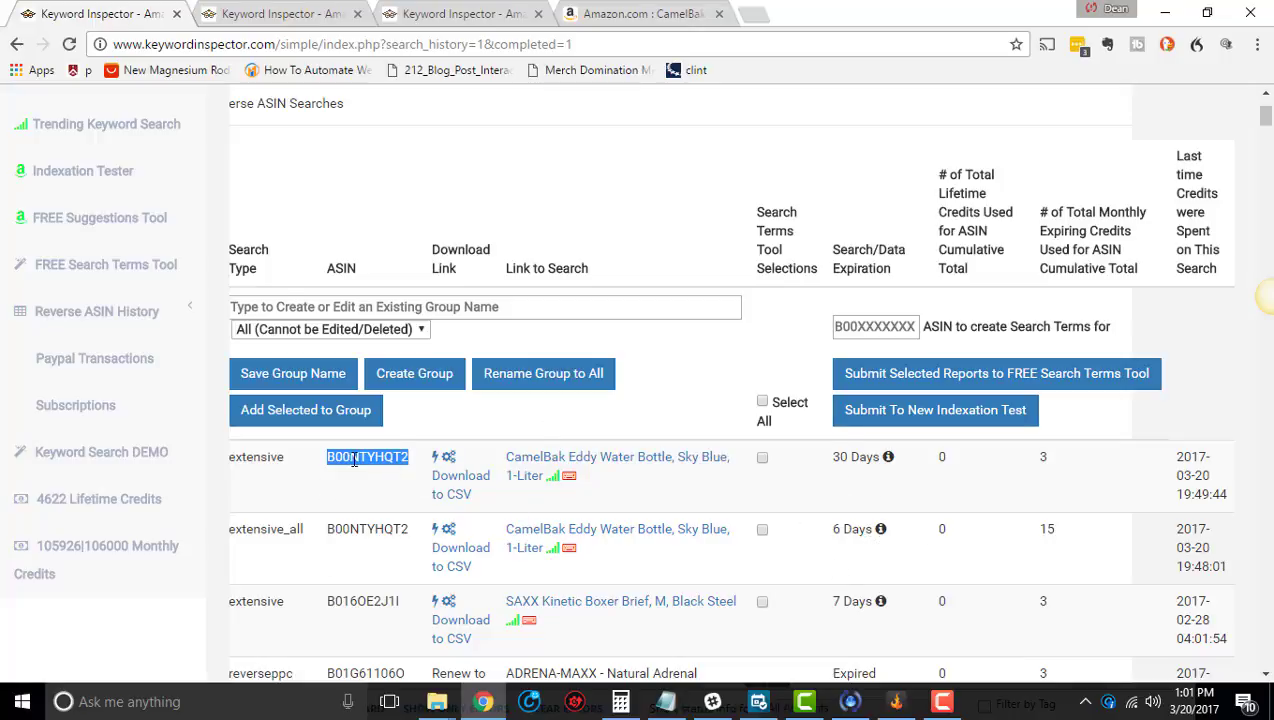
pyautogui.doubleClick(1043, 457)
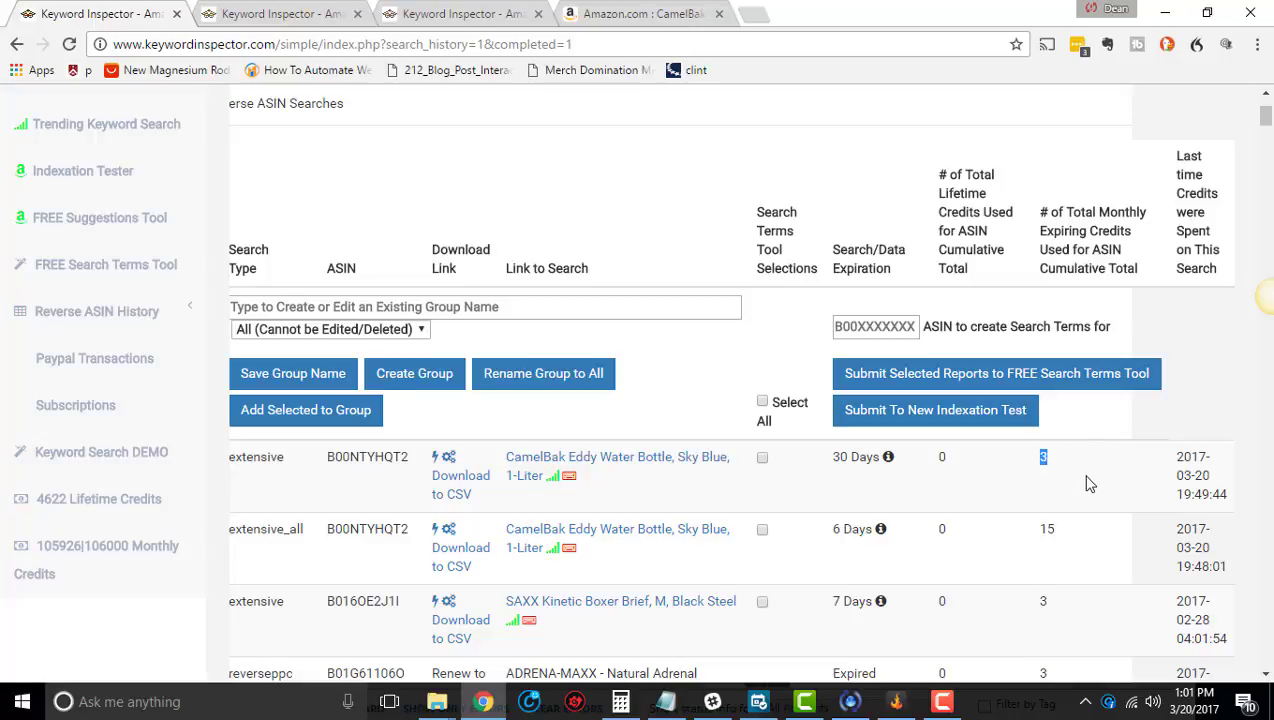
pyautogui.moveTo(1038, 268); pyautogui.dragTo(1136, 268)
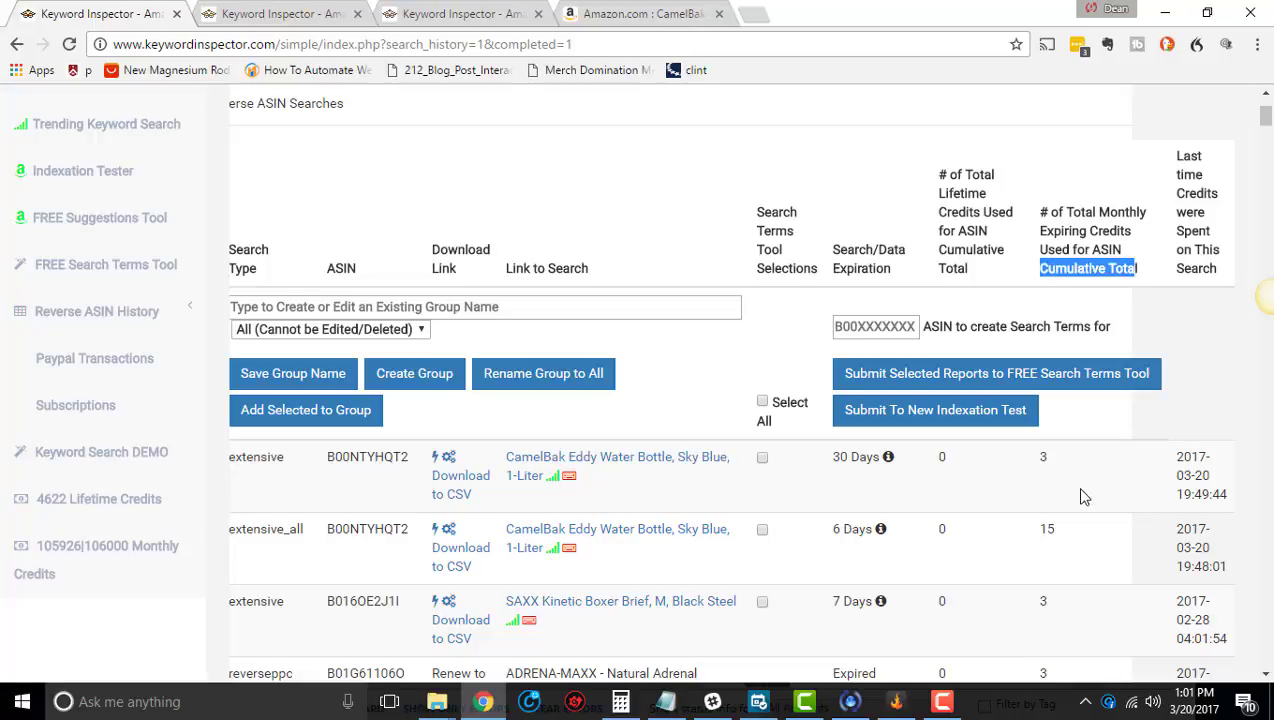
pyautogui.click(1057, 461)
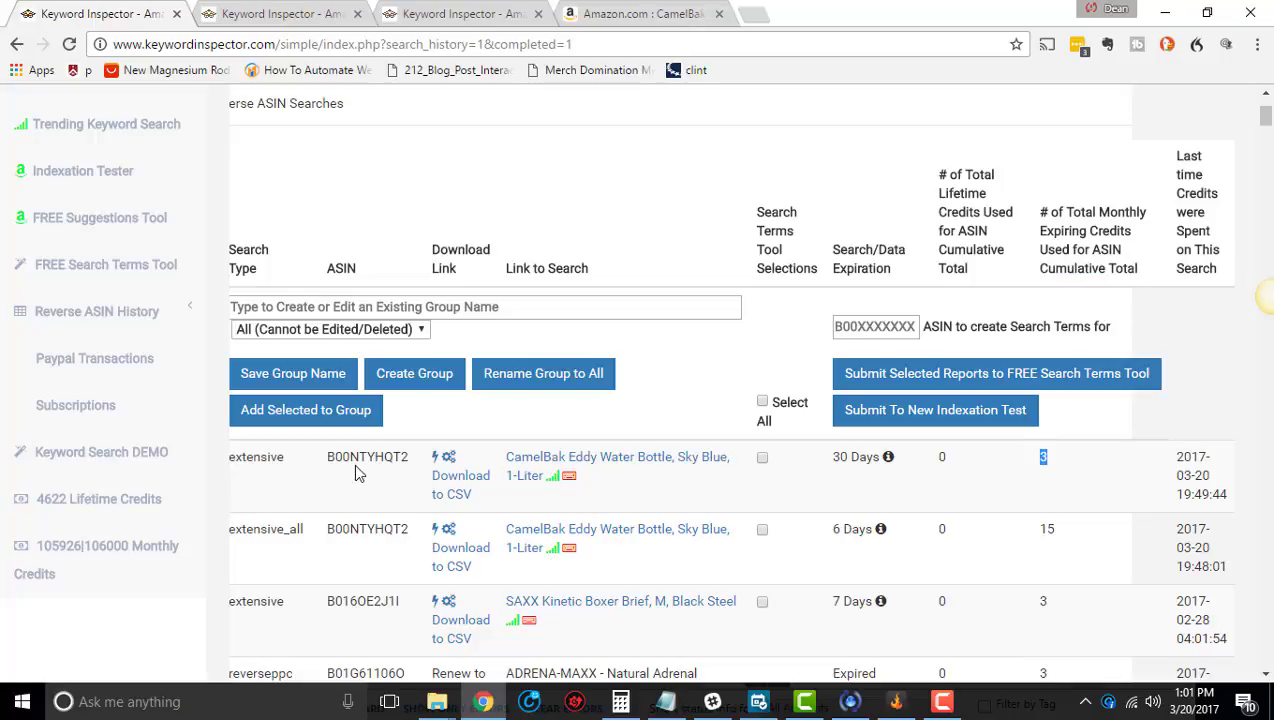
pyautogui.moveTo(335, 457); pyautogui.dragTo(401, 458)
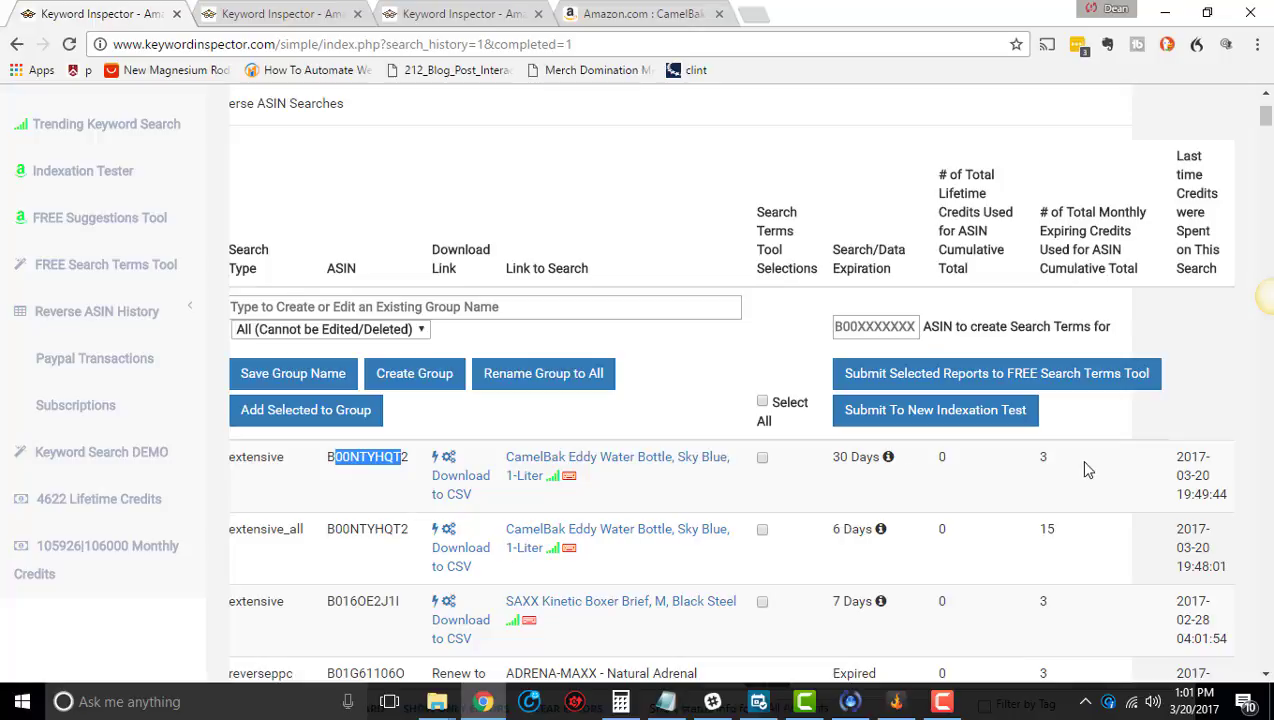
pyautogui.moveTo(1037, 457); pyautogui.dragTo(1069, 459)
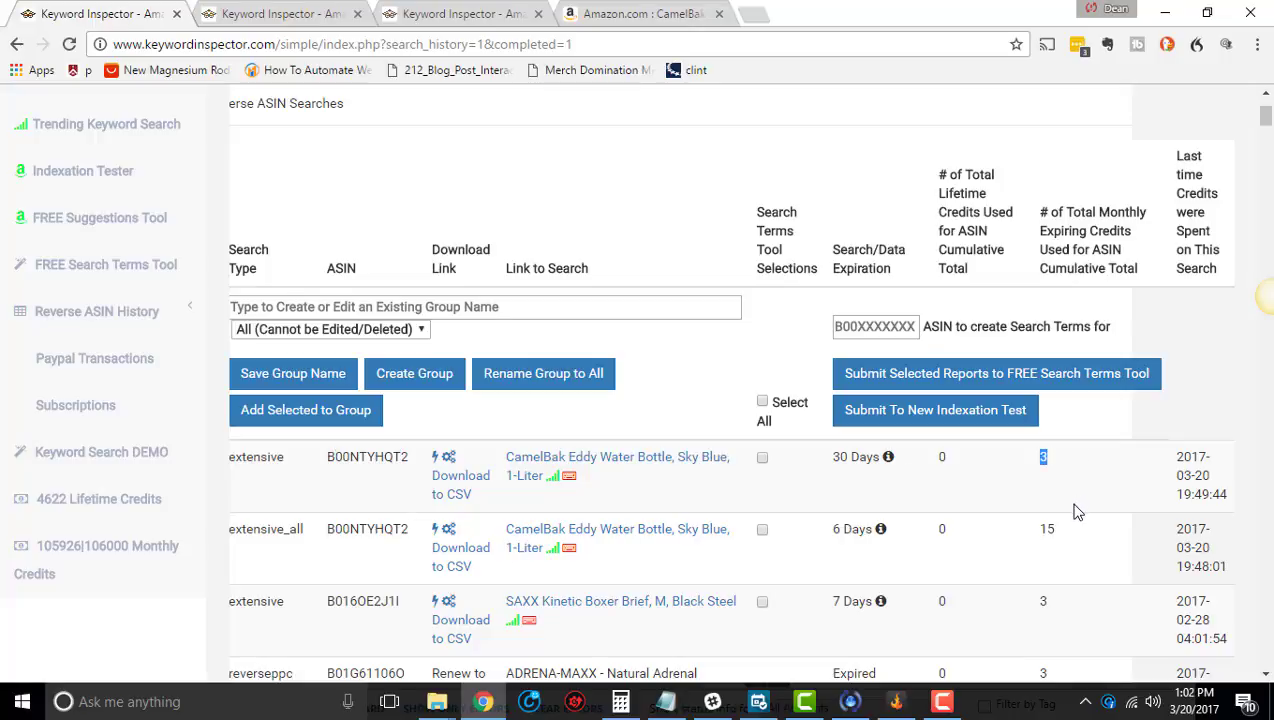
pyautogui.moveTo(1172, 456); pyautogui.dragTo(835, 500)
# Step: Highlight the 30 Days and 6 Days expiration values in rows one and two
pyautogui.click(835, 500)
pyautogui.moveTo(830, 457); pyautogui.dragTo(860, 540)
pyautogui.click(836, 528)
pyautogui.click(856, 492)
pyautogui.moveTo(835, 457); pyautogui.dragTo(889, 456)
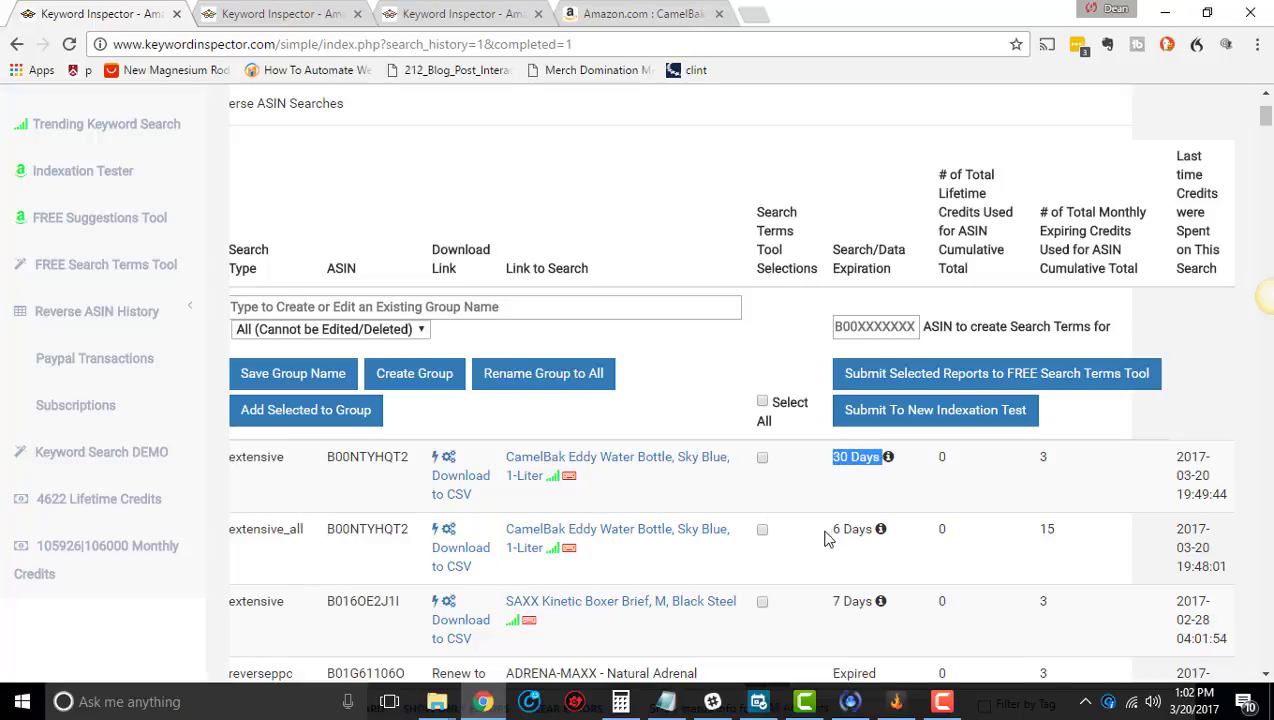
pyautogui.moveTo(832, 529); pyautogui.dragTo(876, 530)
pyautogui.click(855, 564)
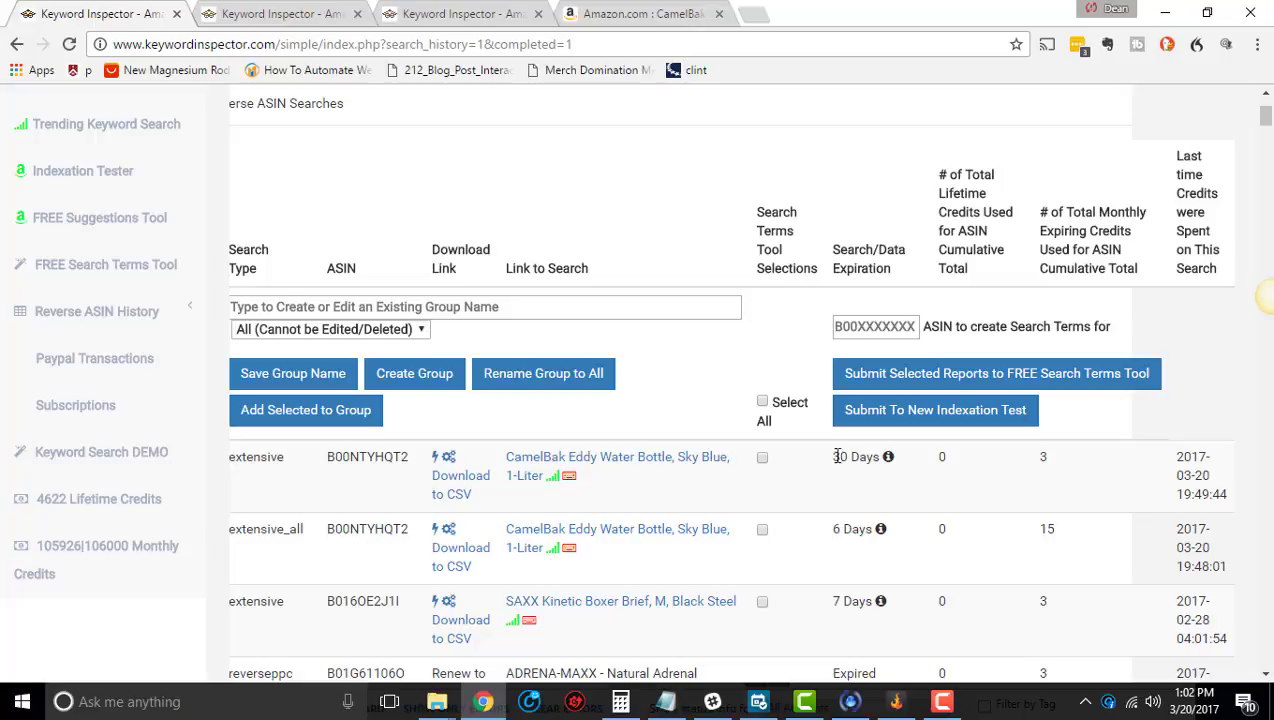
# Step: Highlight row one's 30 Days expiration again, then the first CamelBak product title
pyautogui.moveTo(836, 456); pyautogui.dragTo(887, 455)
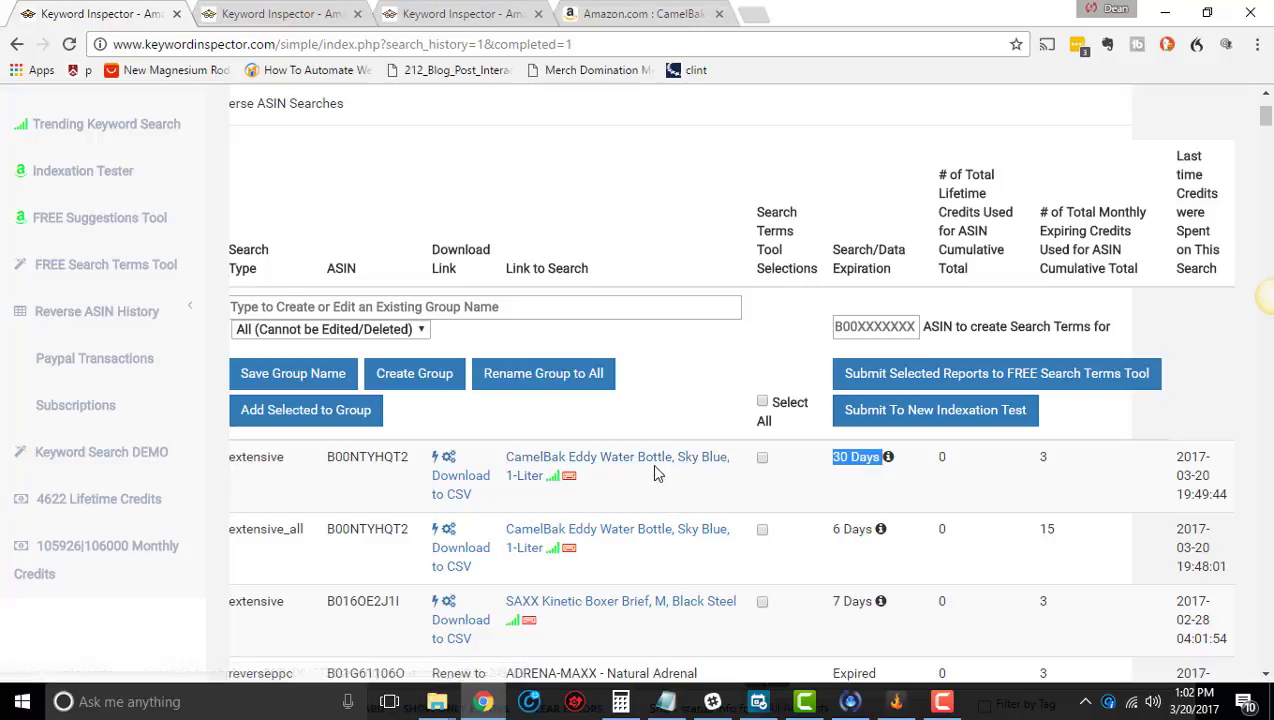
pyautogui.click(843, 464)
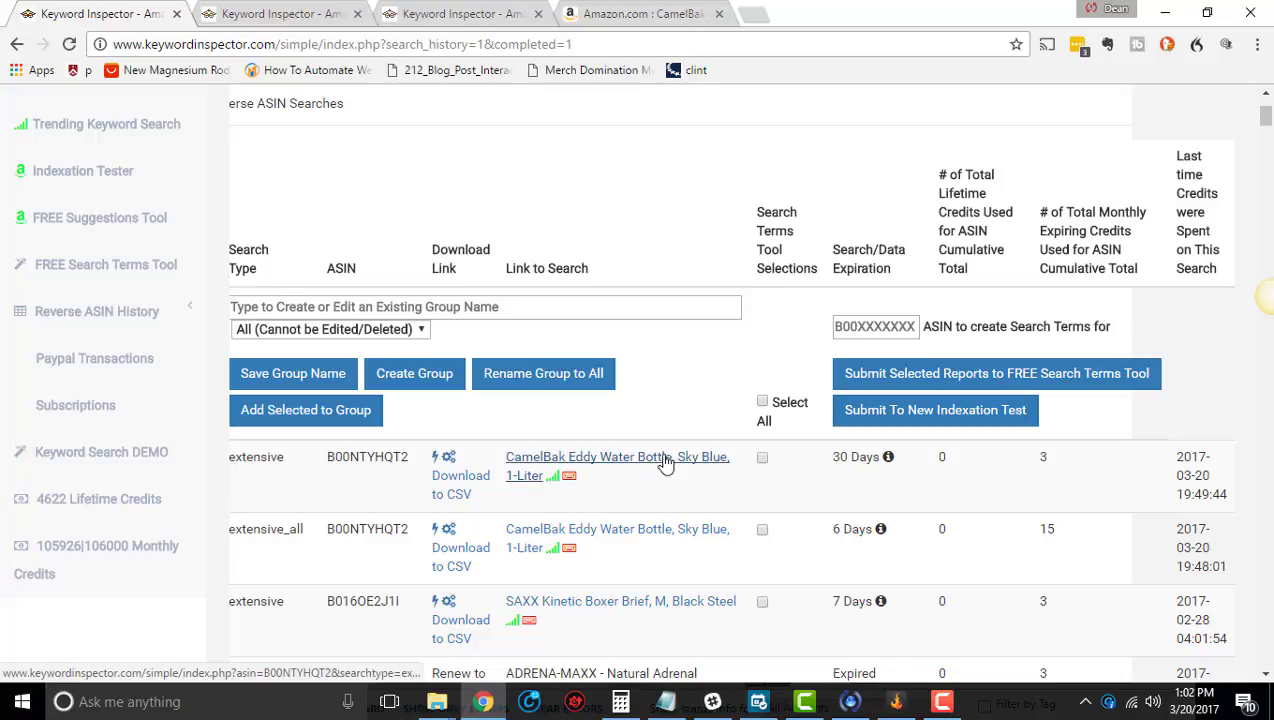
pyautogui.moveTo(832, 462); pyautogui.dragTo(880, 457)
pyautogui.click(850, 500)
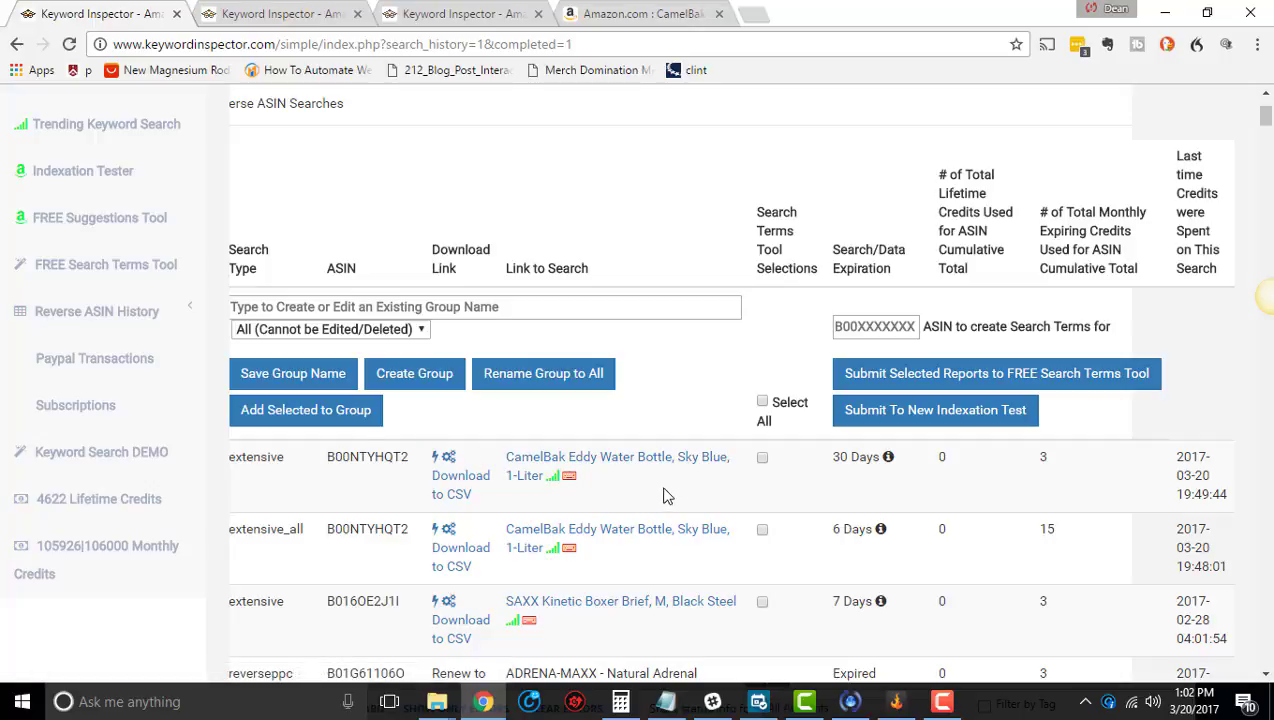
pyautogui.moveTo(691, 484); pyautogui.dragTo(514, 457)
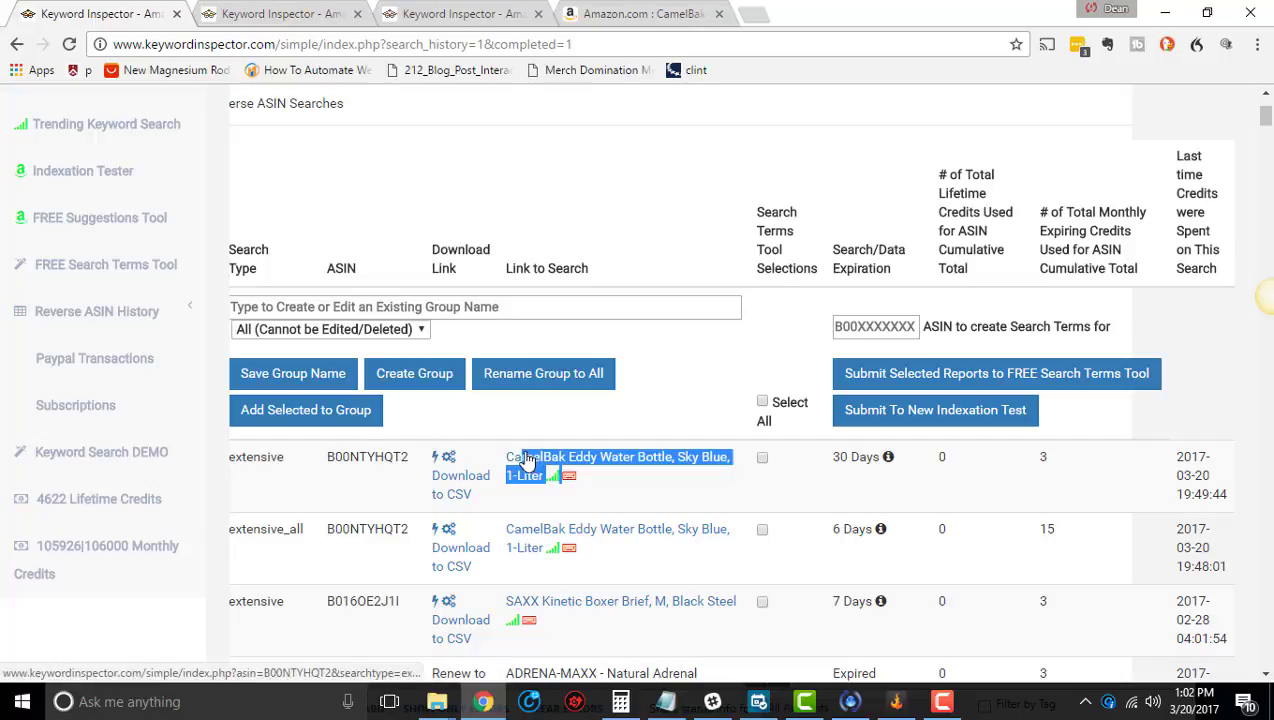
pyautogui.click(650, 492)
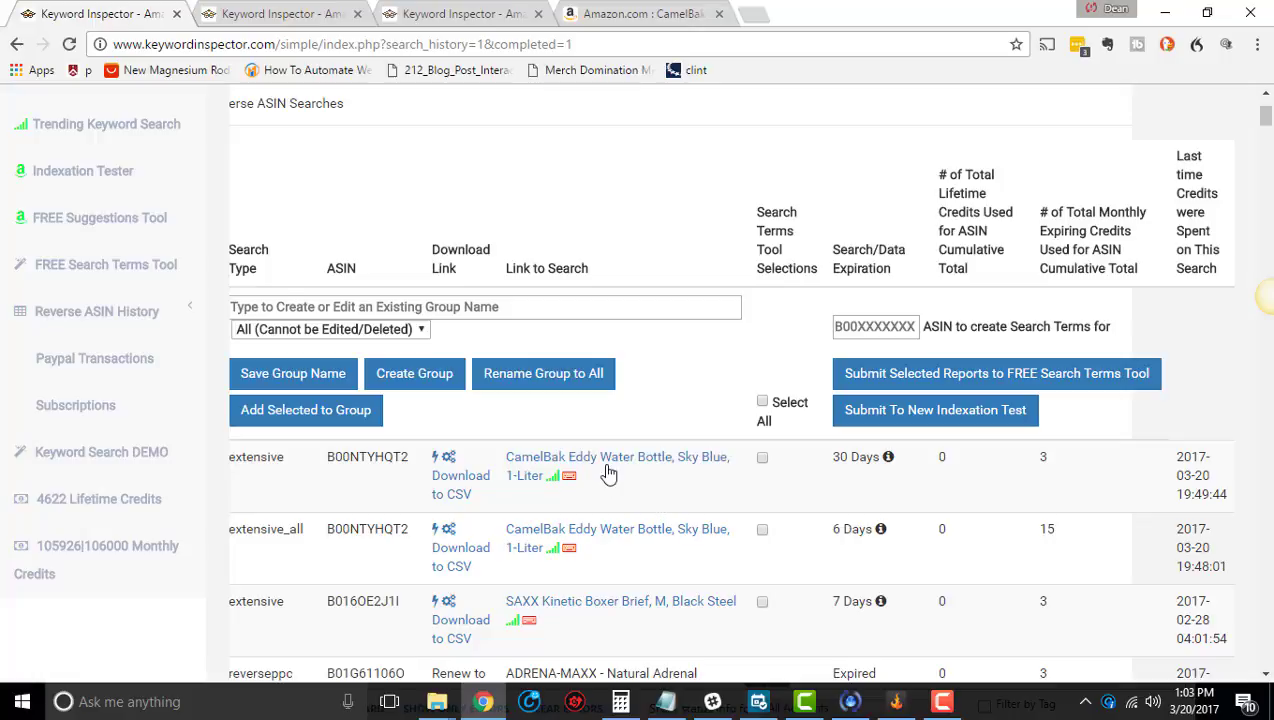
# Step: Open the keyword results for the first CamelBak Eddy search and scroll through them
pyautogui.click(616, 466)
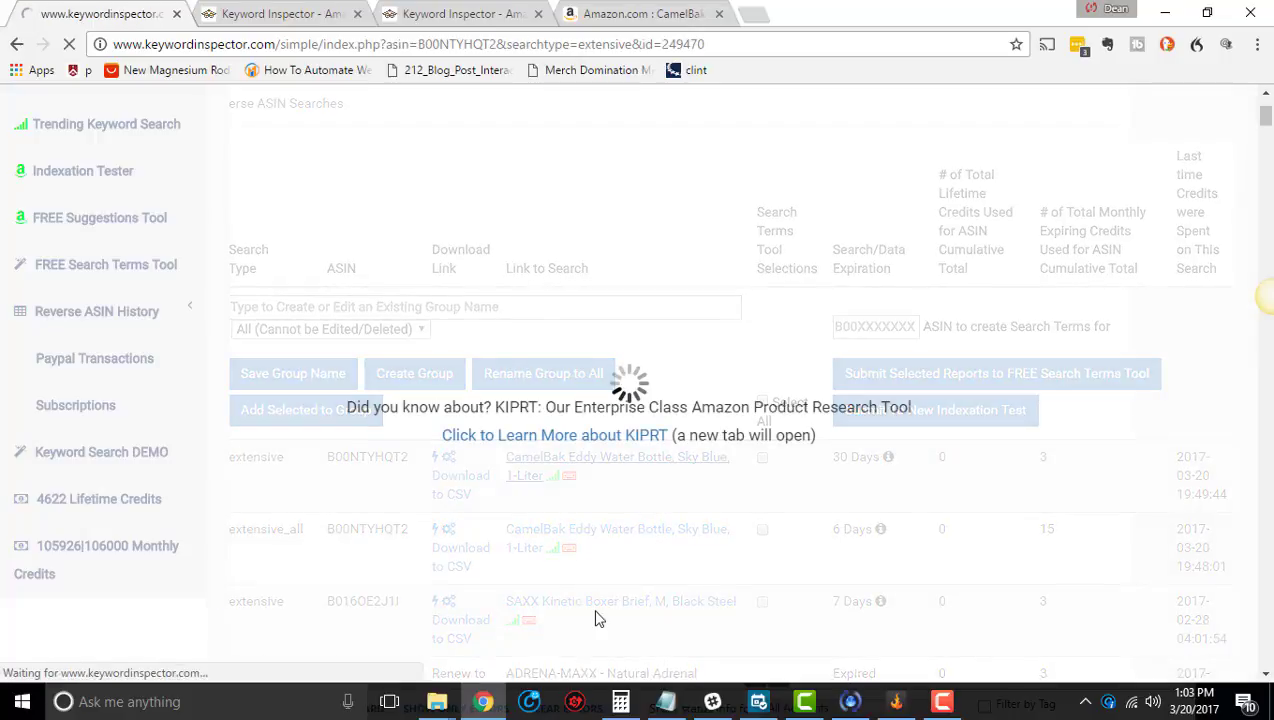
pyautogui.scroll(-3, 395, 400)
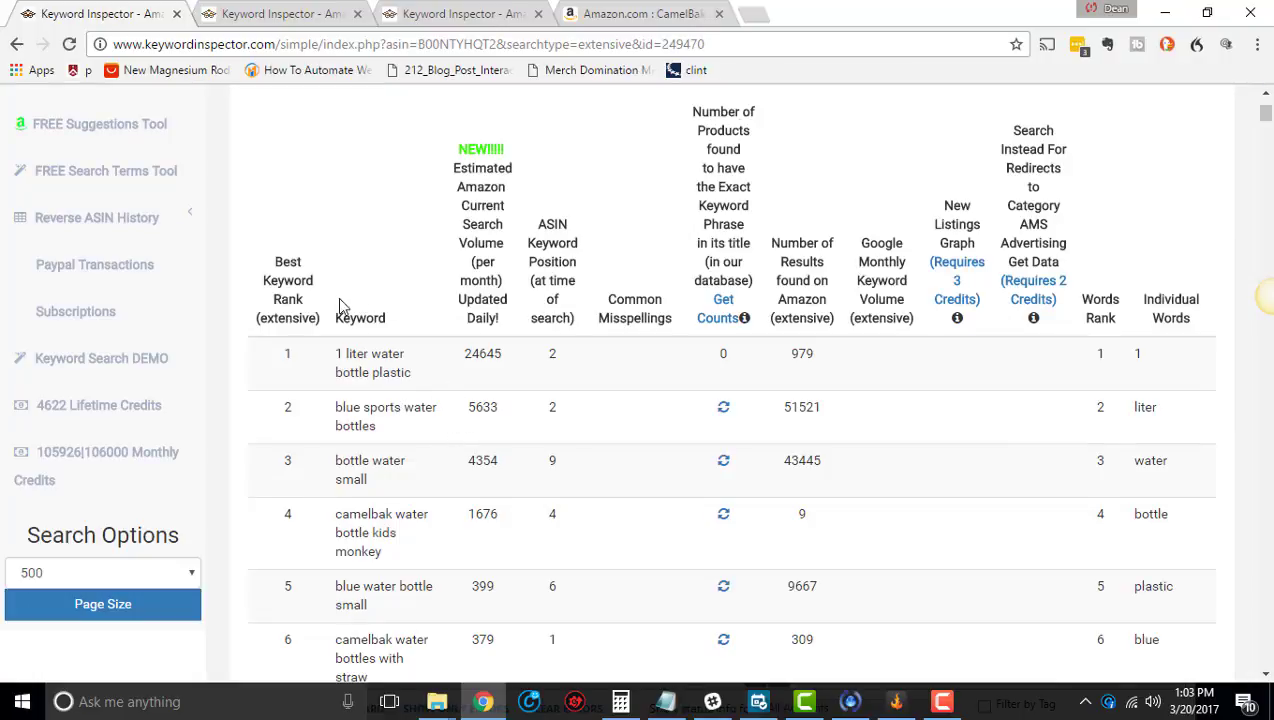
pyautogui.scroll(1, 322, 316)
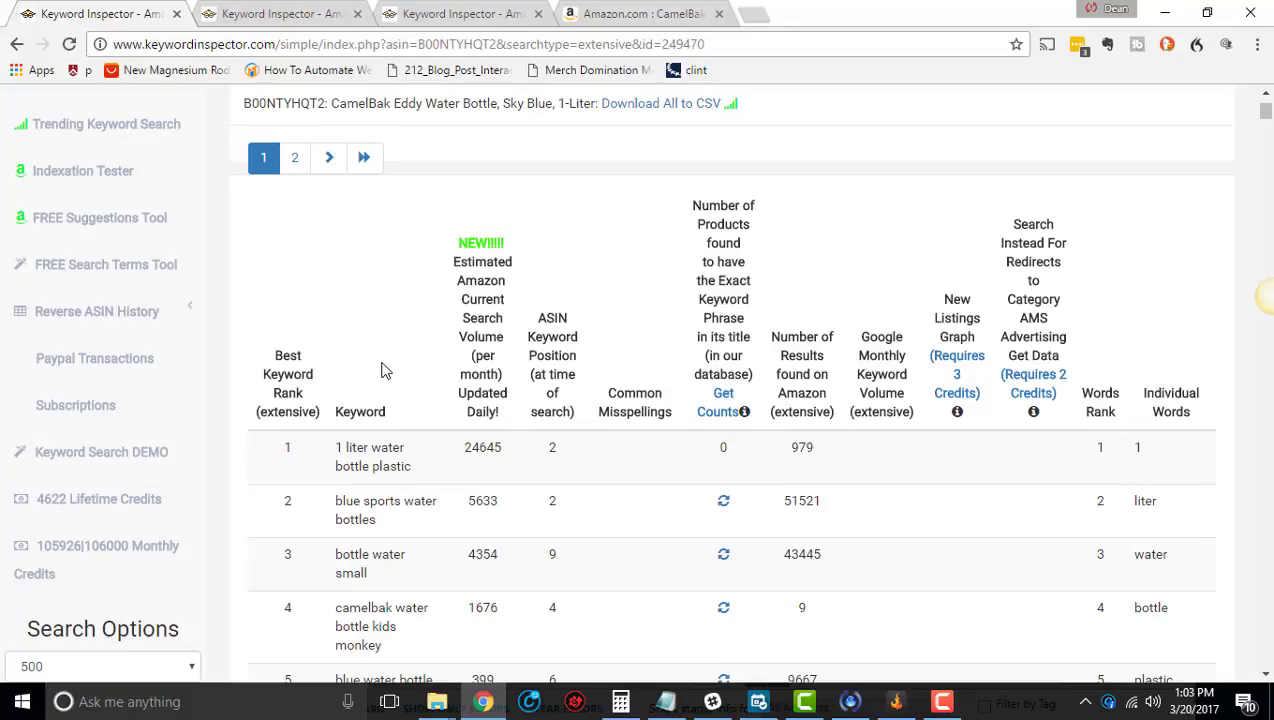
pyautogui.scroll(1, 441, 362)
pyautogui.scroll(-2, 438, 369)
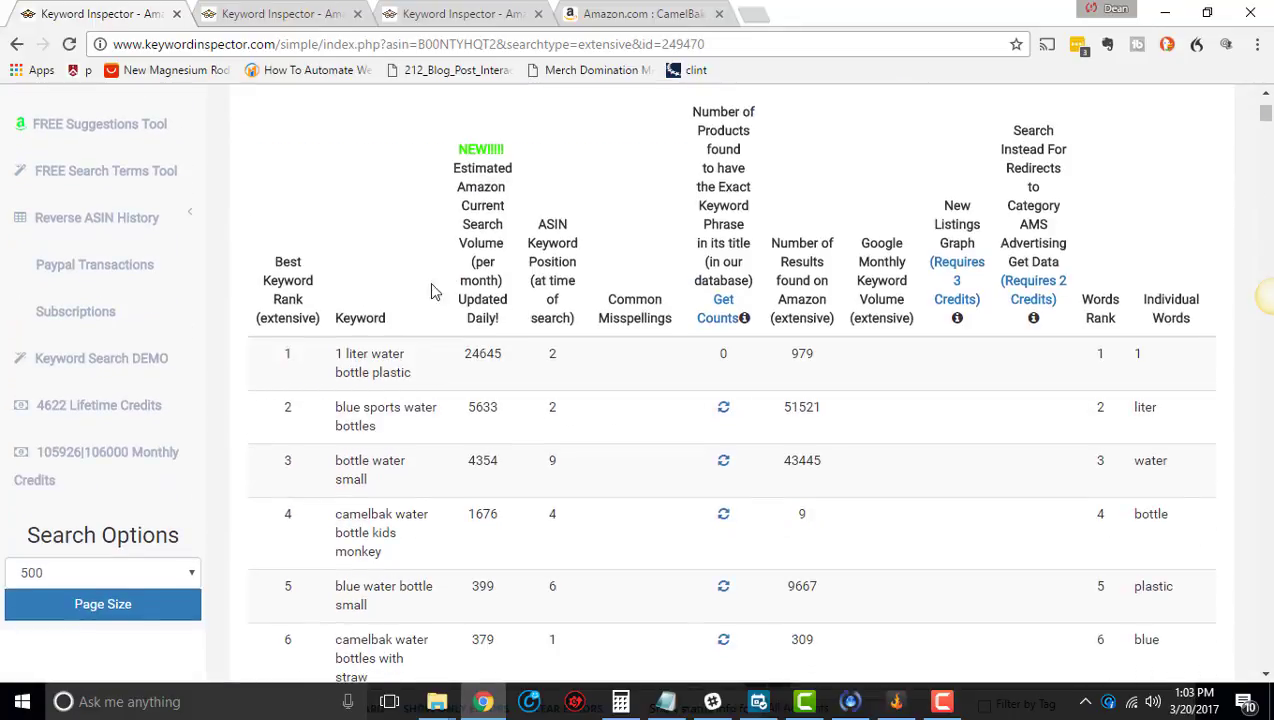
pyautogui.scroll(2, 378, 334)
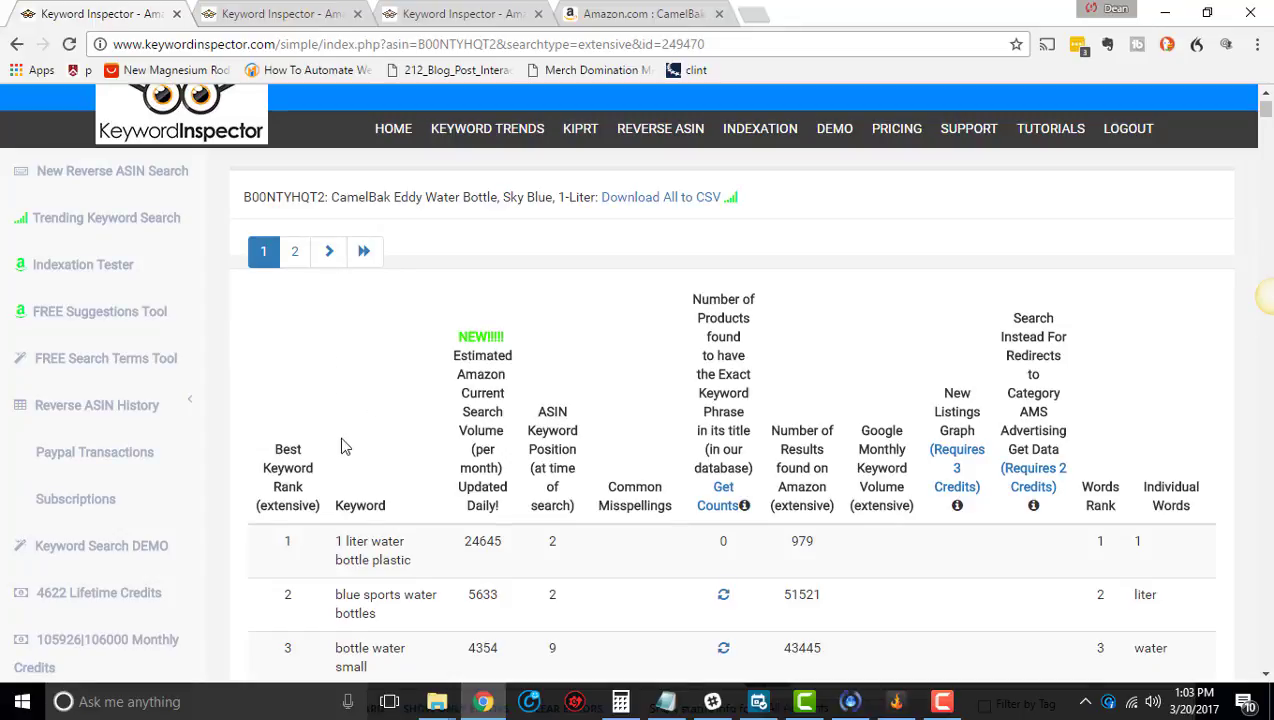
pyautogui.scroll(-1, 345, 447)
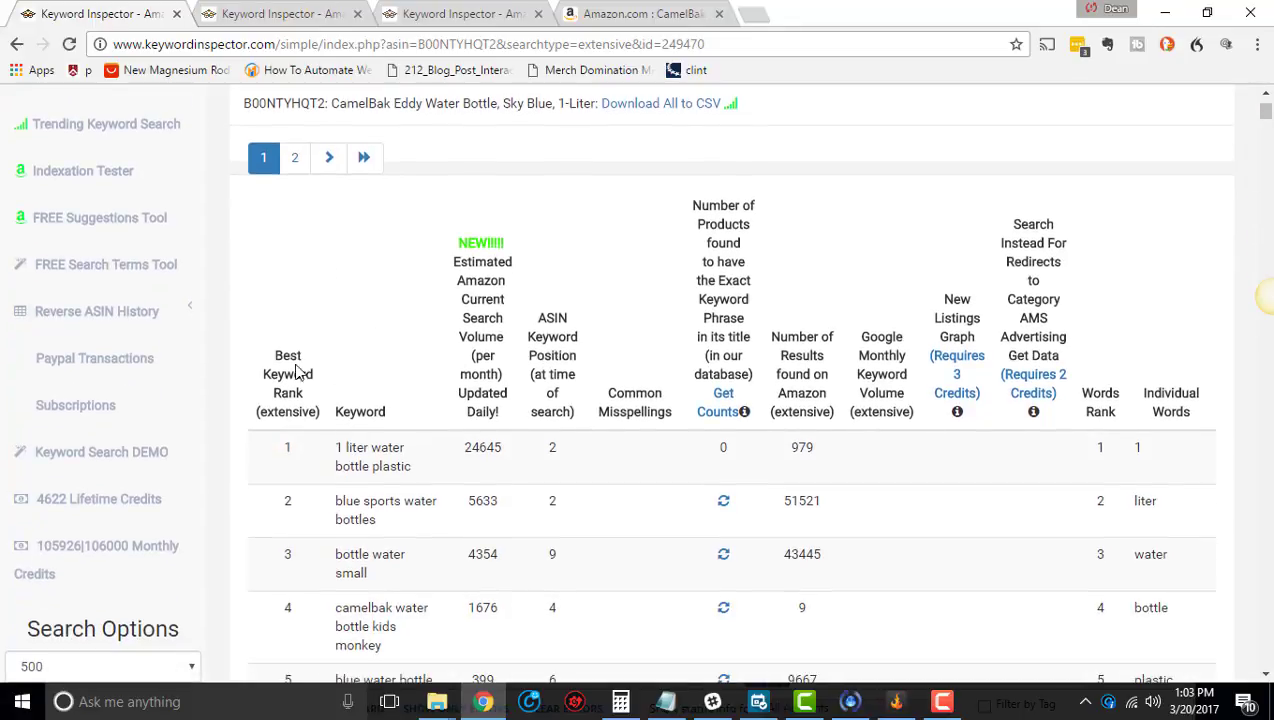
# Step: Highlight the Best Keyword Rank header and the rank 1 in row one
pyautogui.moveTo(287, 352); pyautogui.dragTo(304, 412)
pyautogui.click(340, 420)
pyautogui.scroll(-1, 340, 420)
pyautogui.moveTo(267, 252); pyautogui.dragTo(308, 372)
pyautogui.click(308, 372)
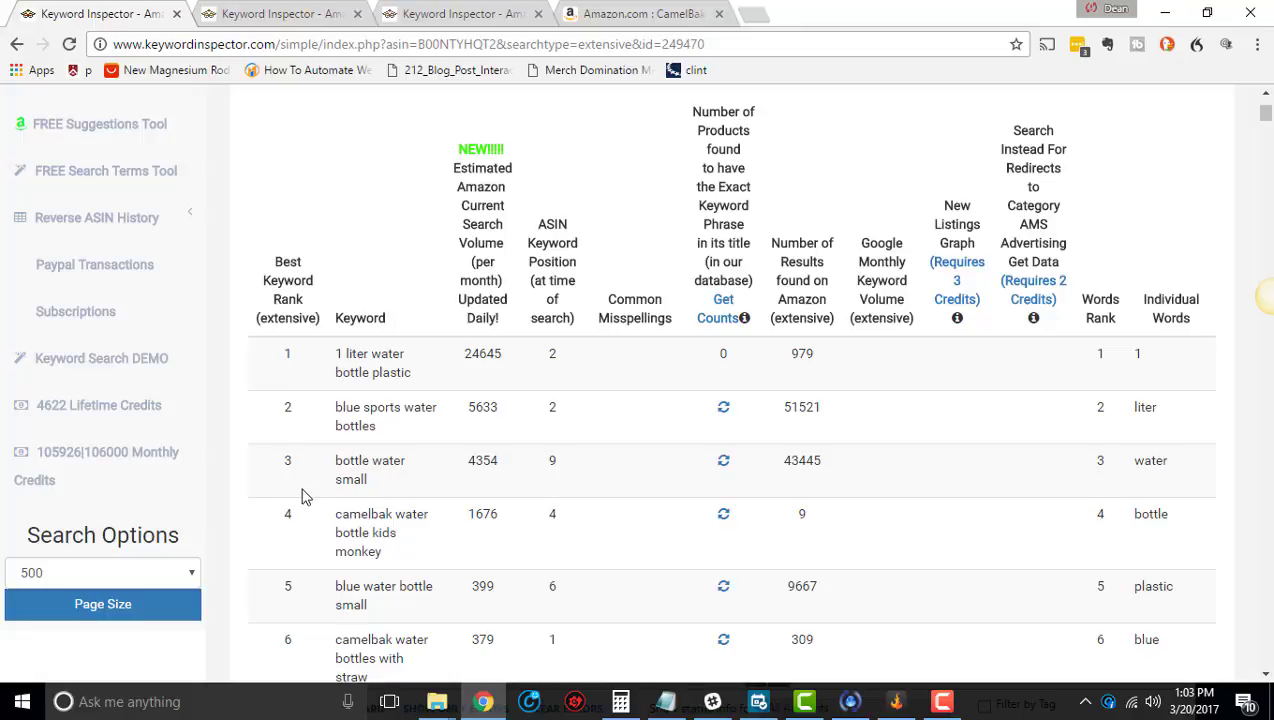
pyautogui.moveTo(291, 357); pyautogui.dragTo(281, 360)
pyautogui.click(296, 362)
pyautogui.moveTo(281, 348); pyautogui.dragTo(304, 370)
# Step: Highlight the 24645 search volume, the keyword '1 liter water bottle plastic' and their column headers
pyautogui.moveTo(503, 356); pyautogui.dragTo(452, 354)
pyautogui.click(477, 381)
pyautogui.doubleClick(480, 358)
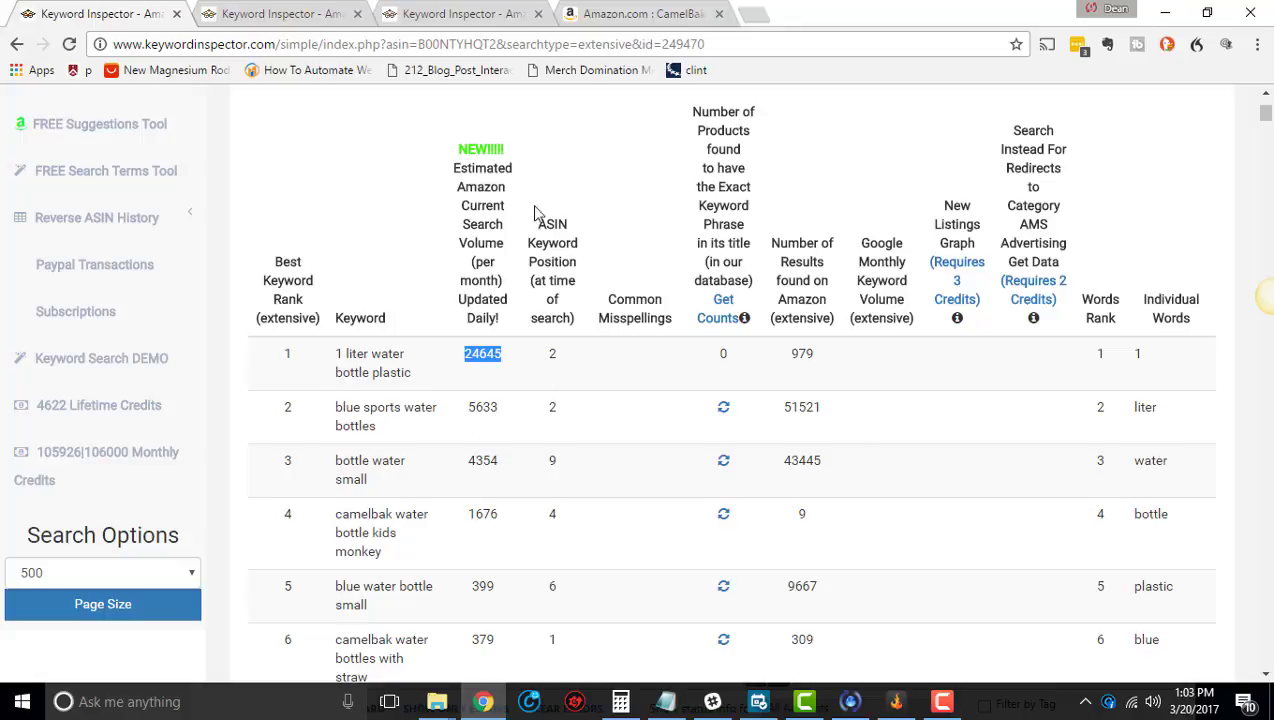
pyautogui.click(291, 360)
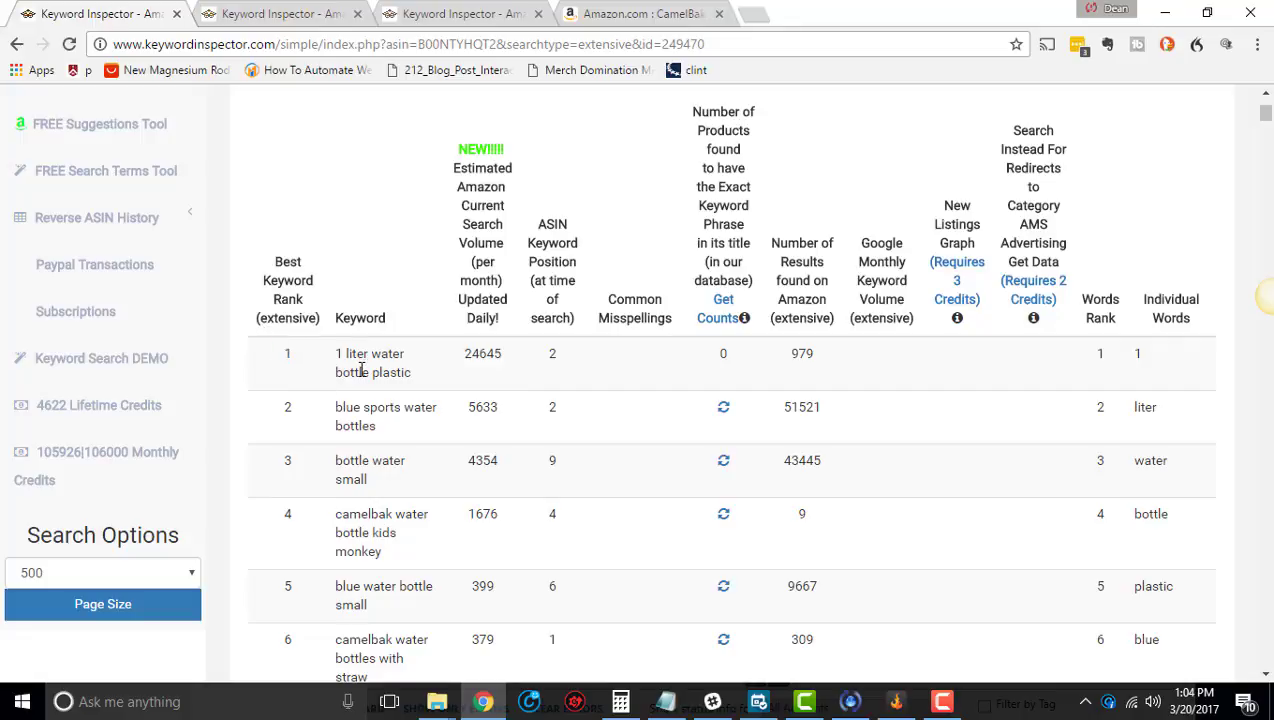
pyautogui.moveTo(338, 354); pyautogui.dragTo(410, 404)
pyautogui.click(415, 402)
pyautogui.moveTo(336, 317); pyautogui.dragTo(387, 318)
pyautogui.click(388, 372)
pyautogui.moveTo(452, 165); pyautogui.dragTo(502, 281)
pyautogui.click(405, 372)
# Step: Highlight the top keyword again, then the Estimated Search Volume header and its 24645 figure
pyautogui.moveTo(401, 370); pyautogui.dragTo(322, 350)
pyautogui.click(467, 186)
pyautogui.moveTo(455, 168); pyautogui.dragTo(498, 300)
pyautogui.click(481, 370)
pyautogui.doubleClick(476, 357)
pyautogui.click(490, 370)
# Step: Point out the 24645 volume and ASIN position 2, then select '1 liter water bottle plastic'
pyautogui.moveTo(467, 355)
pyautogui.mouseDown()
pyautogui.moveTo(496, 360)
pyautogui.moveTo(466, 355)
pyautogui.mouseUp()
pyautogui.click(495, 395)
pyautogui.click(496, 357)
pyautogui.moveTo(503, 358); pyautogui.dragTo(467, 357)
pyautogui.click(490, 385)
pyautogui.moveTo(503, 356); pyautogui.dragTo(463, 355)
pyautogui.click(491, 391)
pyautogui.moveTo(505, 348); pyautogui.dragTo(466, 359)
pyautogui.click(505, 385)
pyautogui.doubleClick(556, 360)
pyautogui.moveTo(418, 373); pyautogui.dragTo(328, 340)
pyautogui.hotkey('ctrl', 'c')
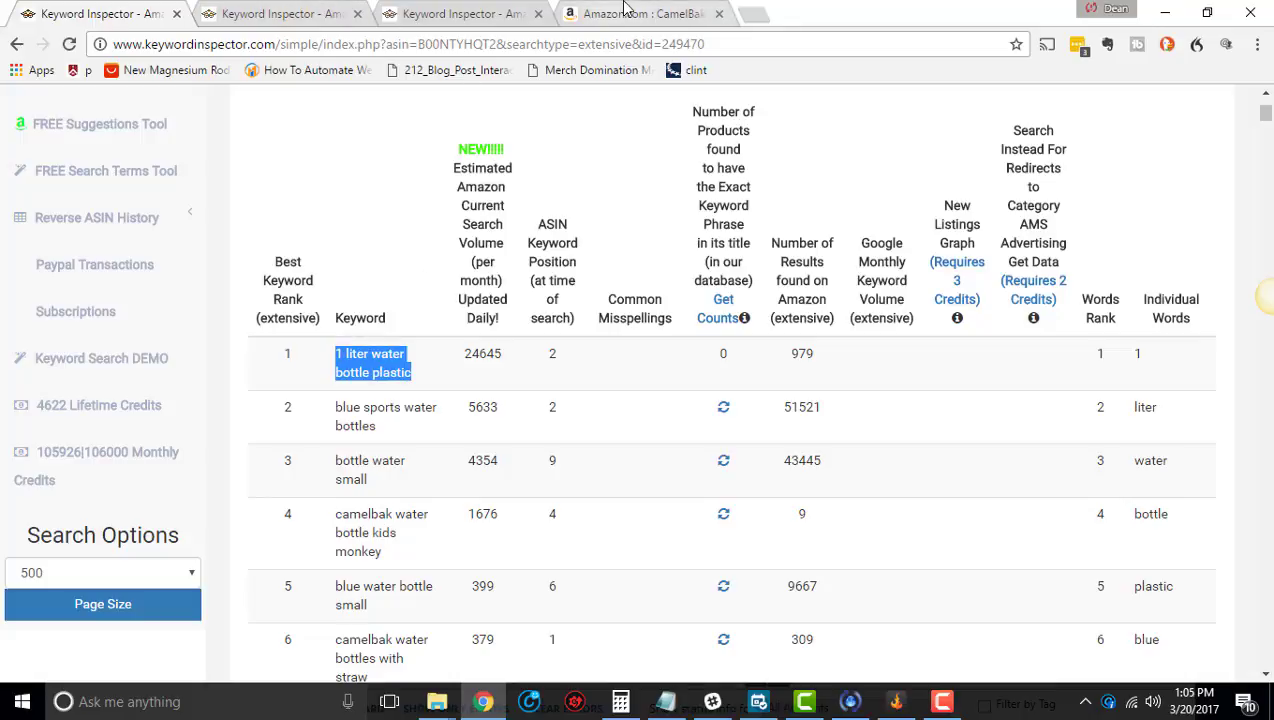
# Step: On the Amazon CamelBak page, search for the copied keyword '1 liter water bottle plastic'
pyautogui.click(618, 8)
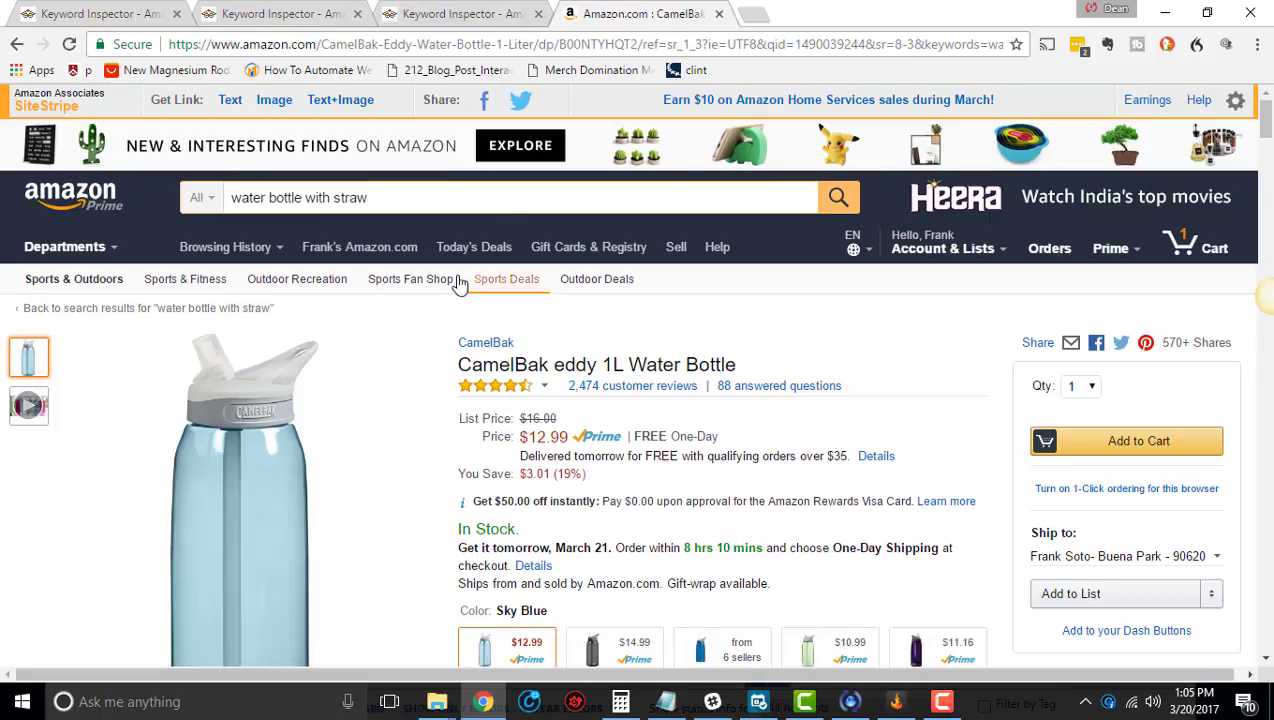
pyautogui.scroll(-2, 450, 303)
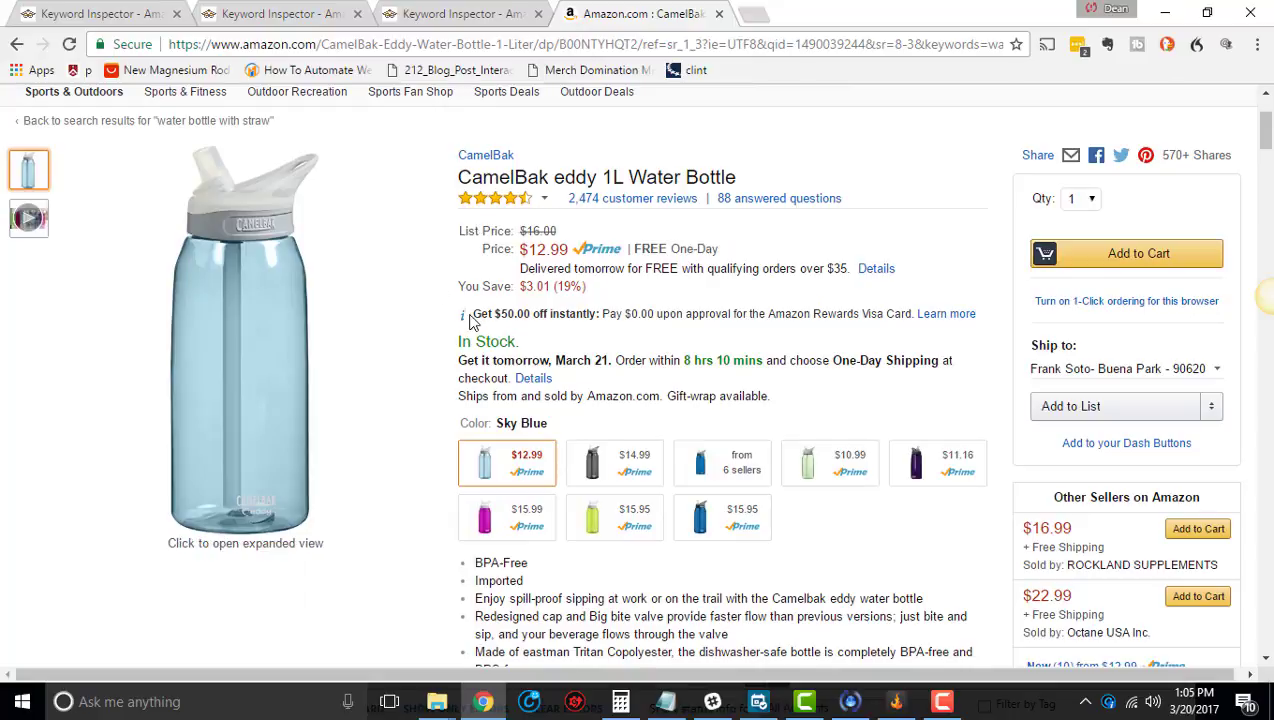
pyautogui.scroll(2, 470, 320)
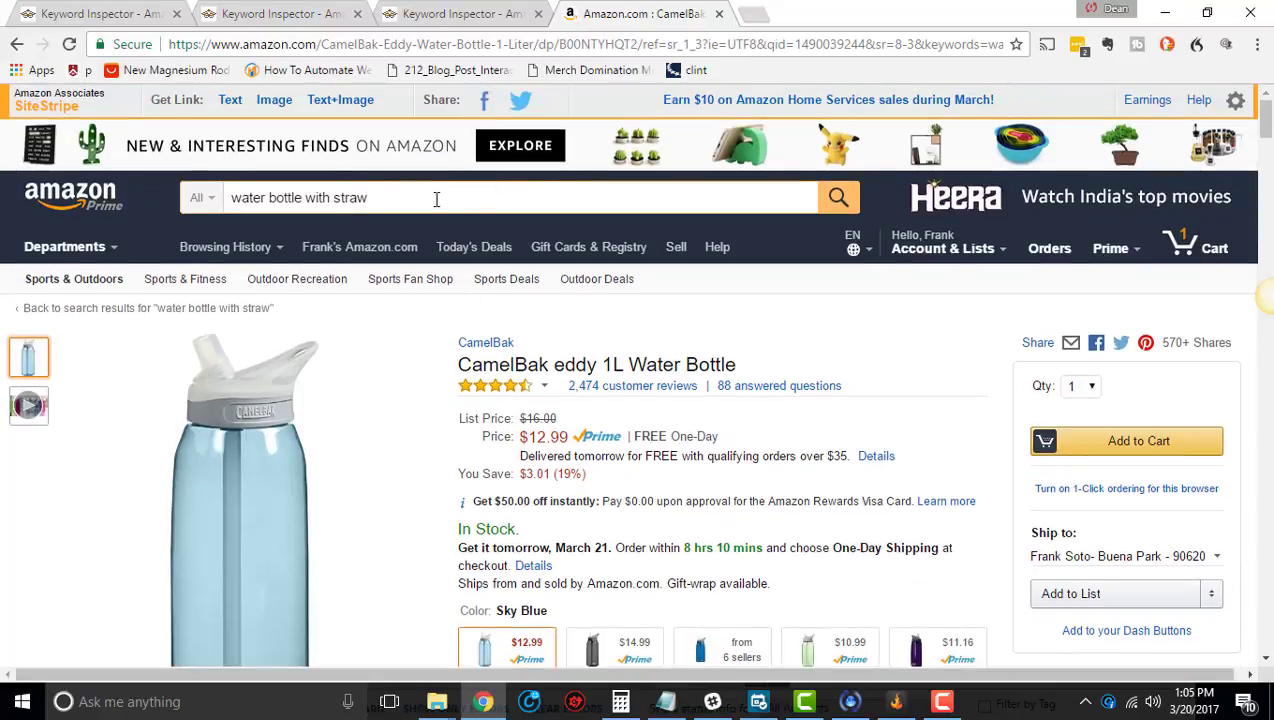
pyautogui.moveTo(432, 199)
pyautogui.mouseDown()
pyautogui.moveTo(228, 197)
pyautogui.moveTo(434, 197)
pyautogui.mouseUp()
pyautogui.hotkey('ctrl', 'v')
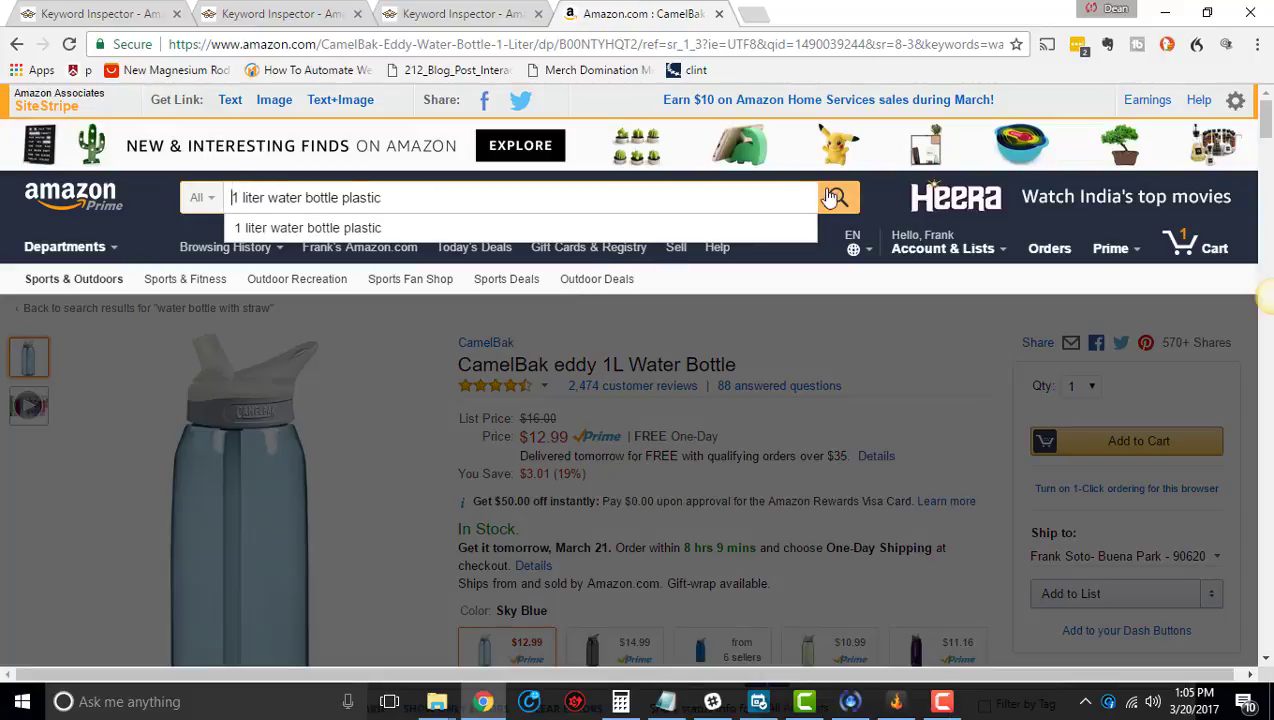
pyautogui.click(838, 197)
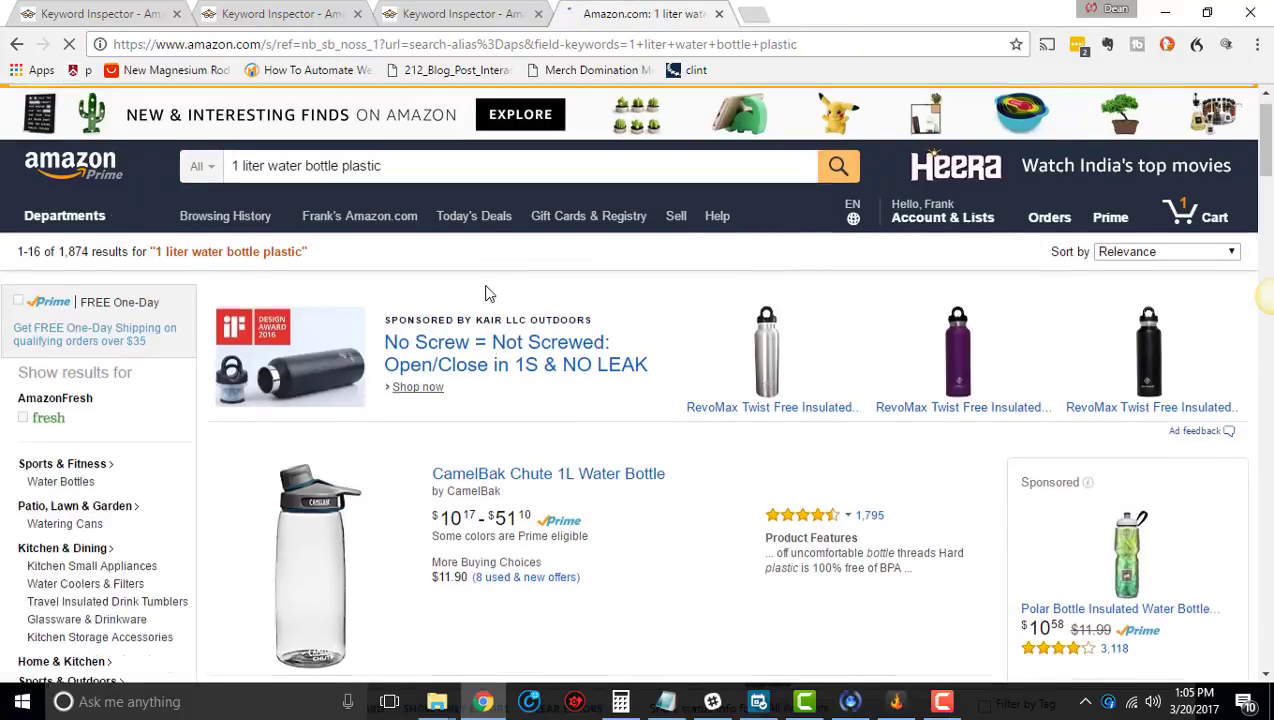
# Step: Browse the search results and open the CamelBak Eddy 1L Water Bottle listing
pyautogui.scroll(-2, 500, 280)
pyautogui.scroll(-2, 545, 245)
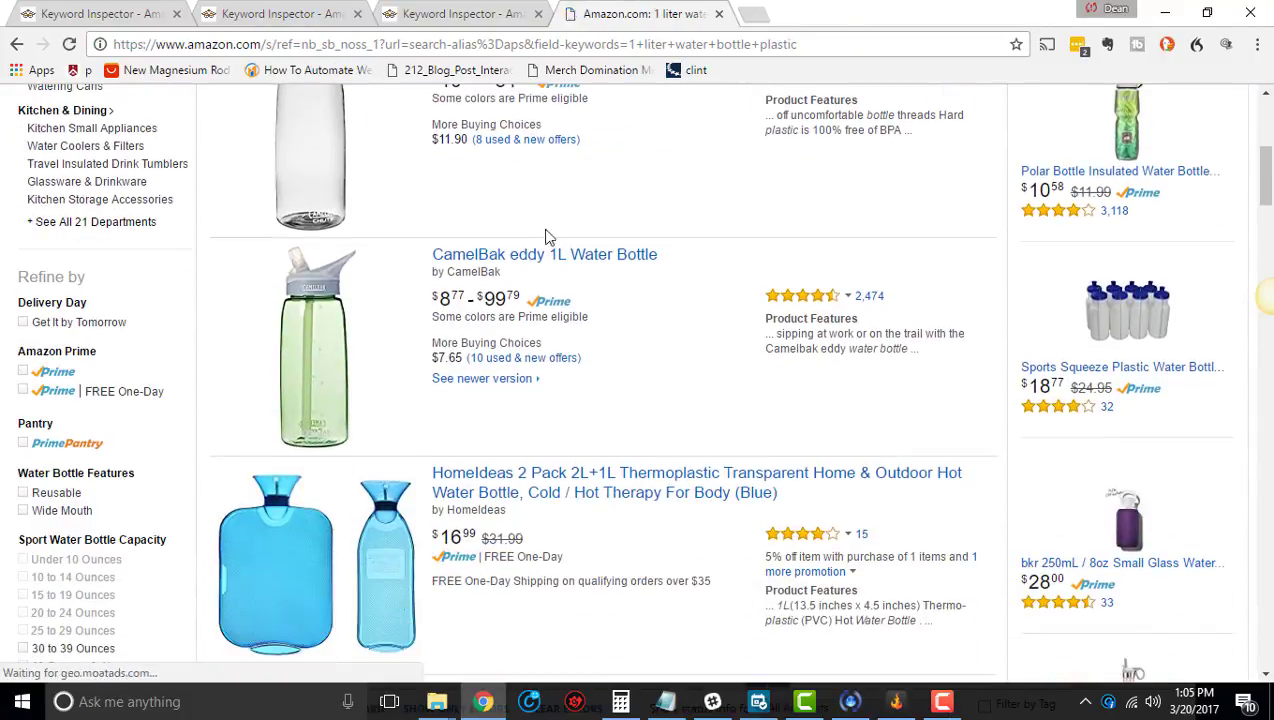
pyautogui.scroll(2, 600, 370)
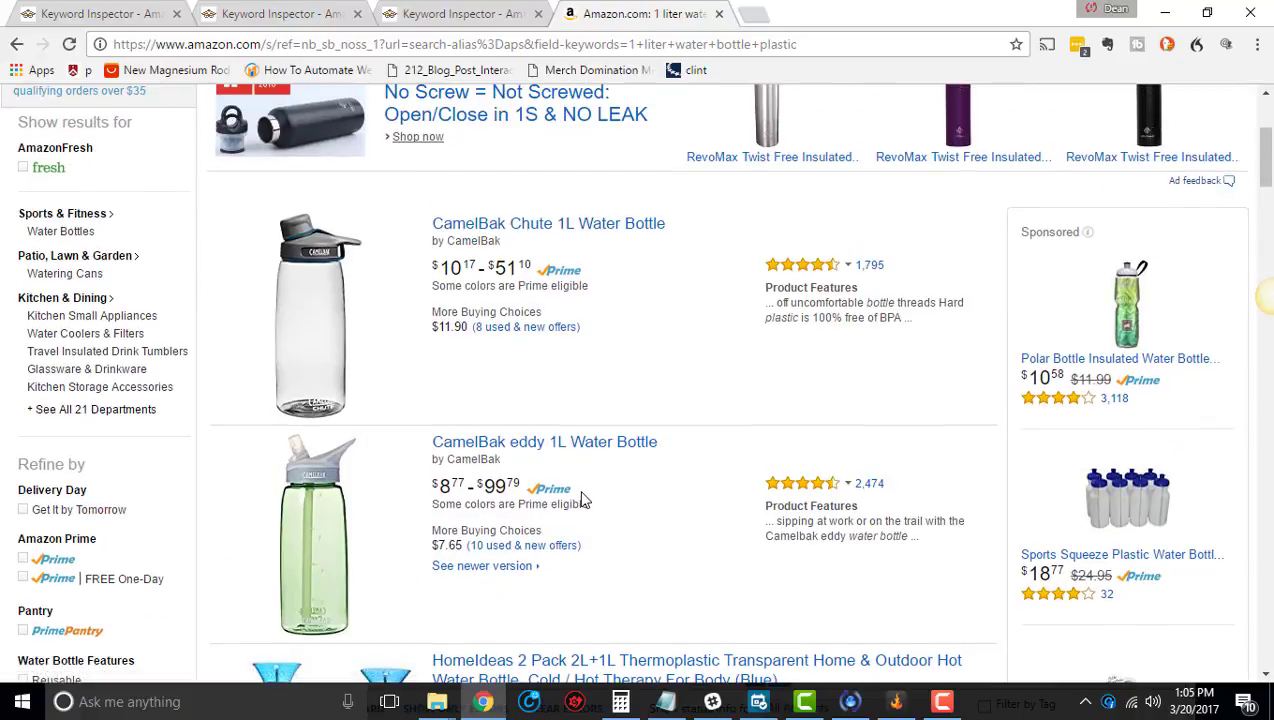
pyautogui.scroll(-3, 590, 490)
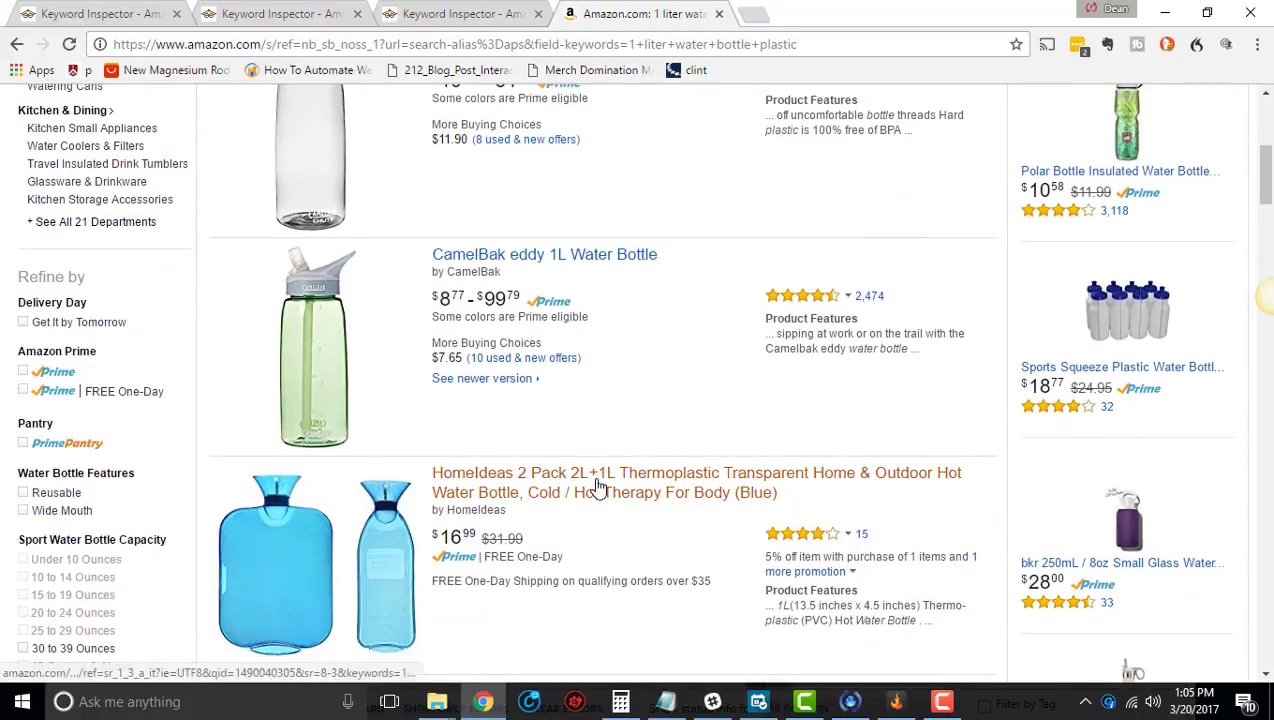
pyautogui.scroll(2, 595, 484)
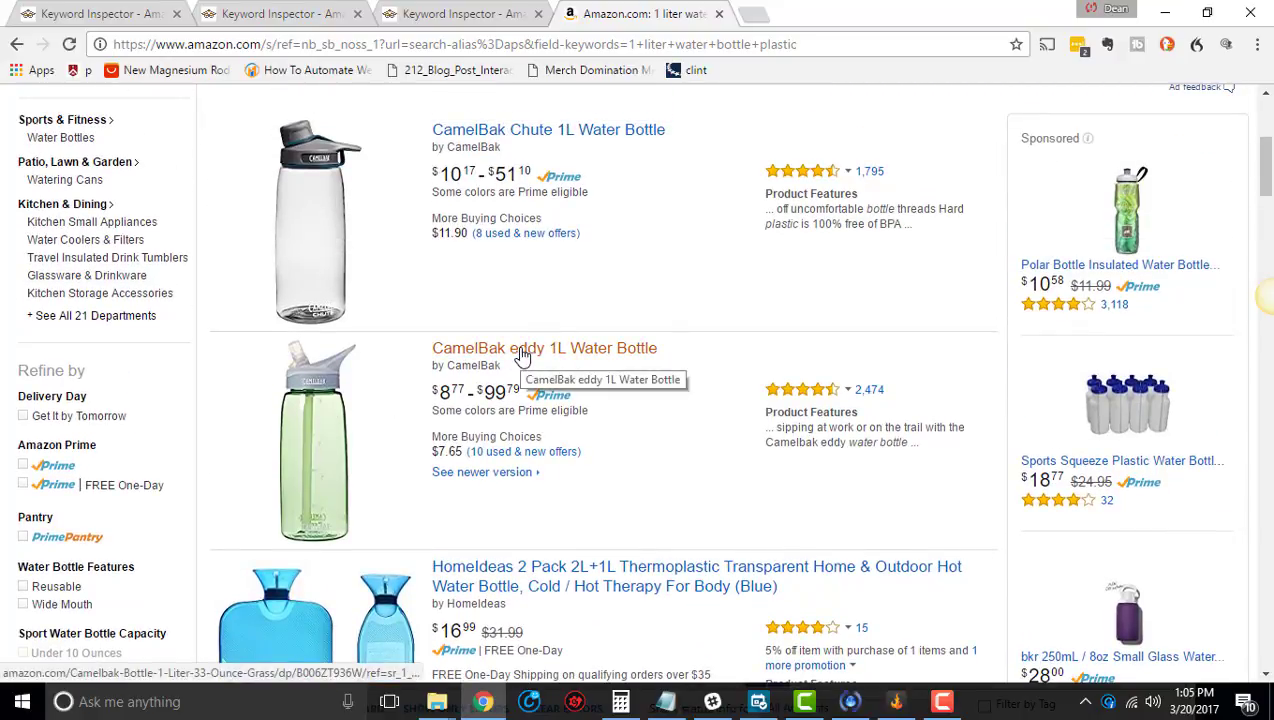
pyautogui.scroll(2, 578, 358)
pyautogui.scroll(-9, 578, 358)
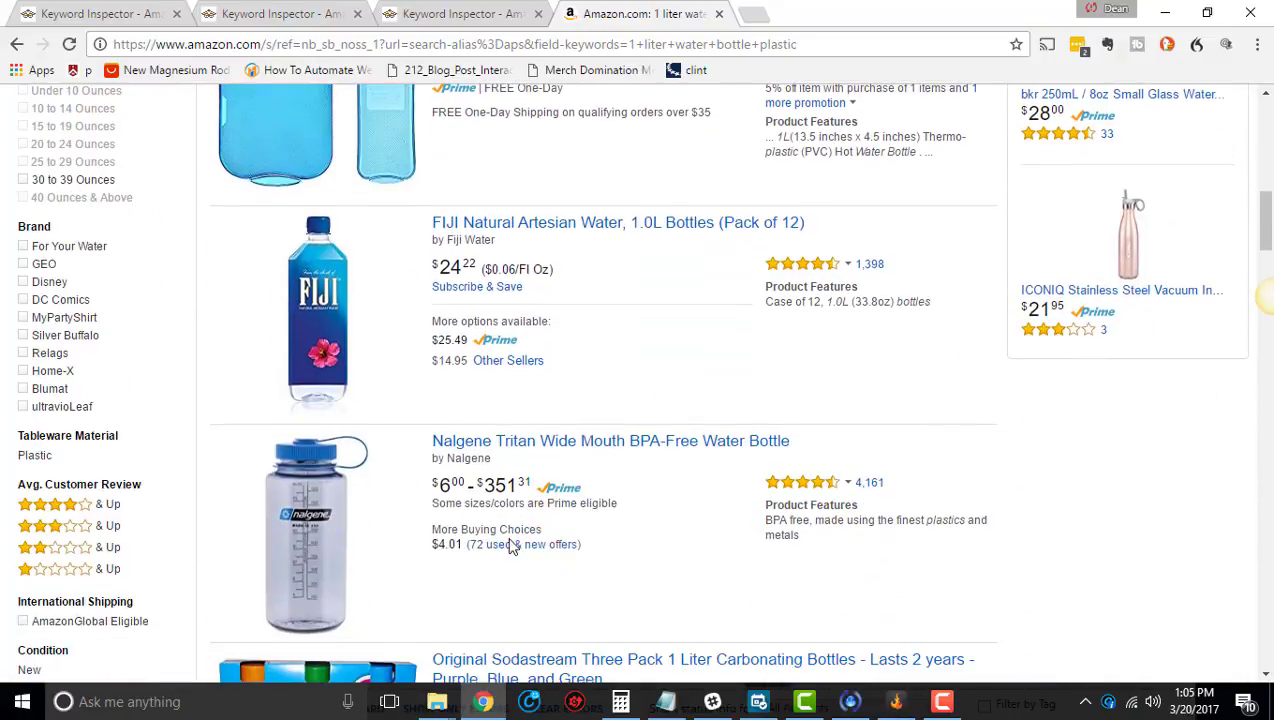
pyautogui.scroll(9, 515, 540)
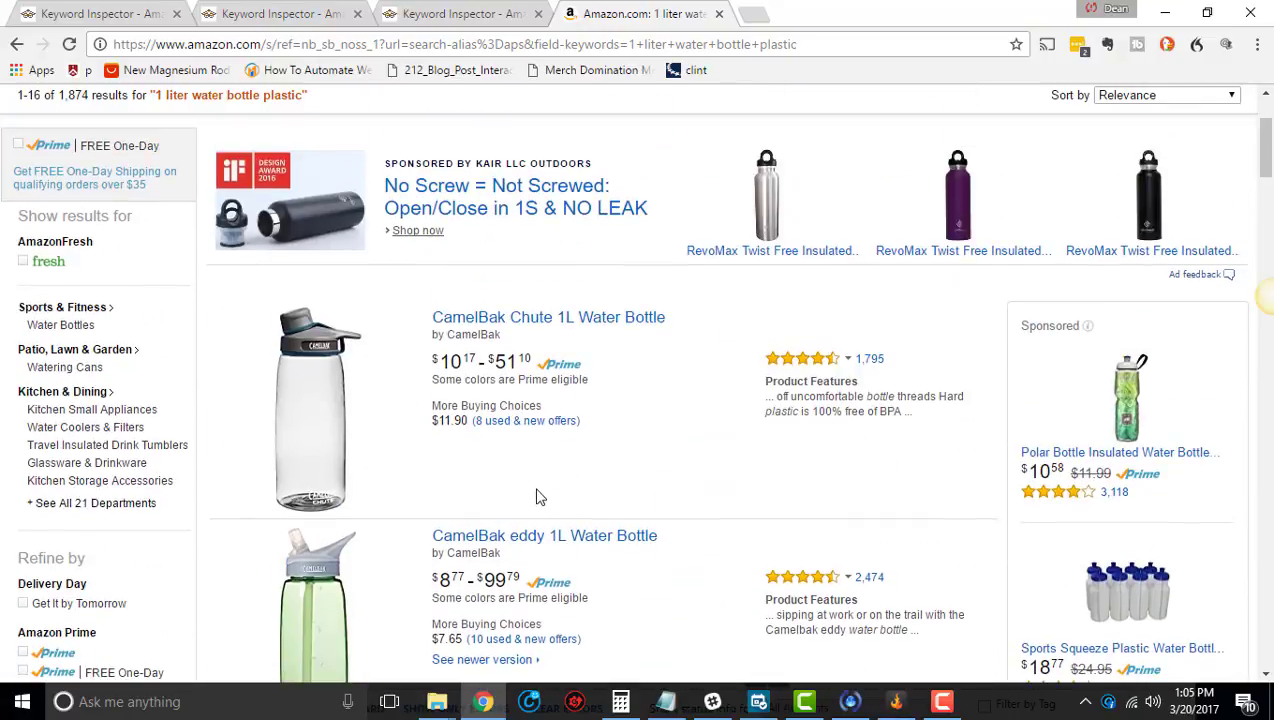
pyautogui.scroll(-2, 534, 487)
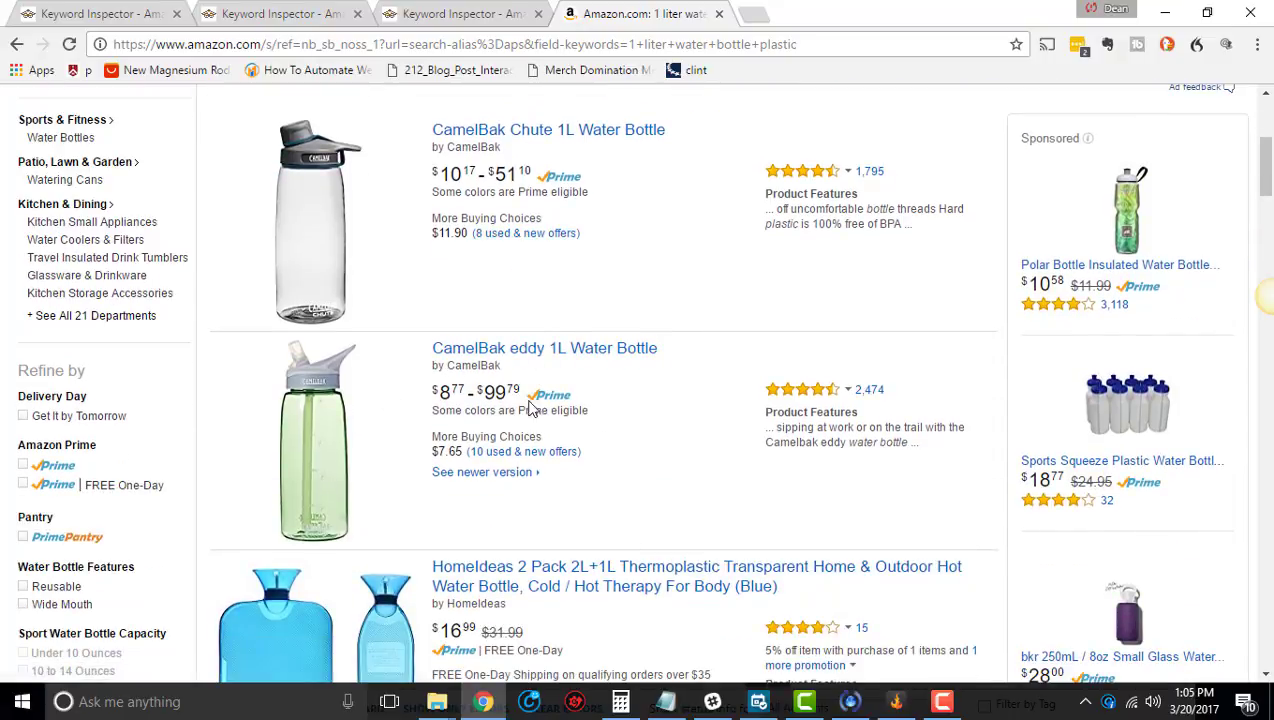
pyautogui.scroll(3, 530, 480)
pyautogui.scroll(-2, 520, 505)
pyautogui.scroll(-1, 540, 470)
pyautogui.click(565, 447)
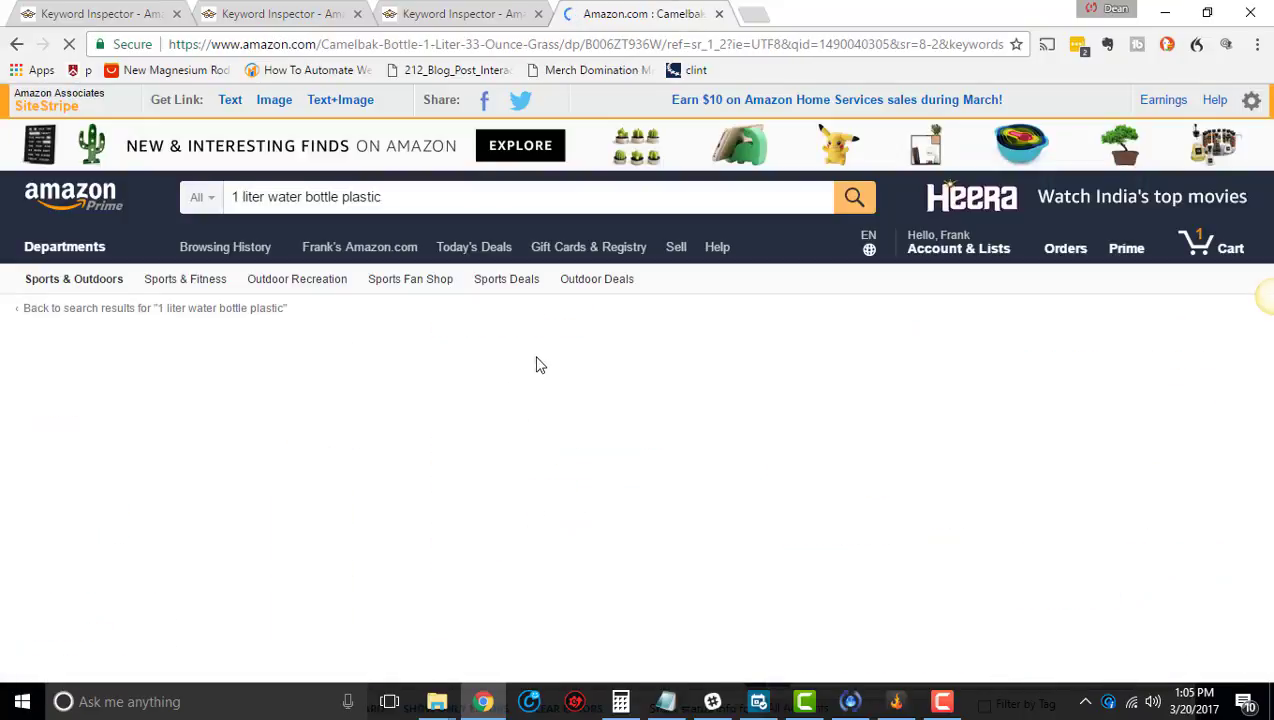
pyautogui.scroll(-4, 486, 406)
pyautogui.scroll(2, 511, 352)
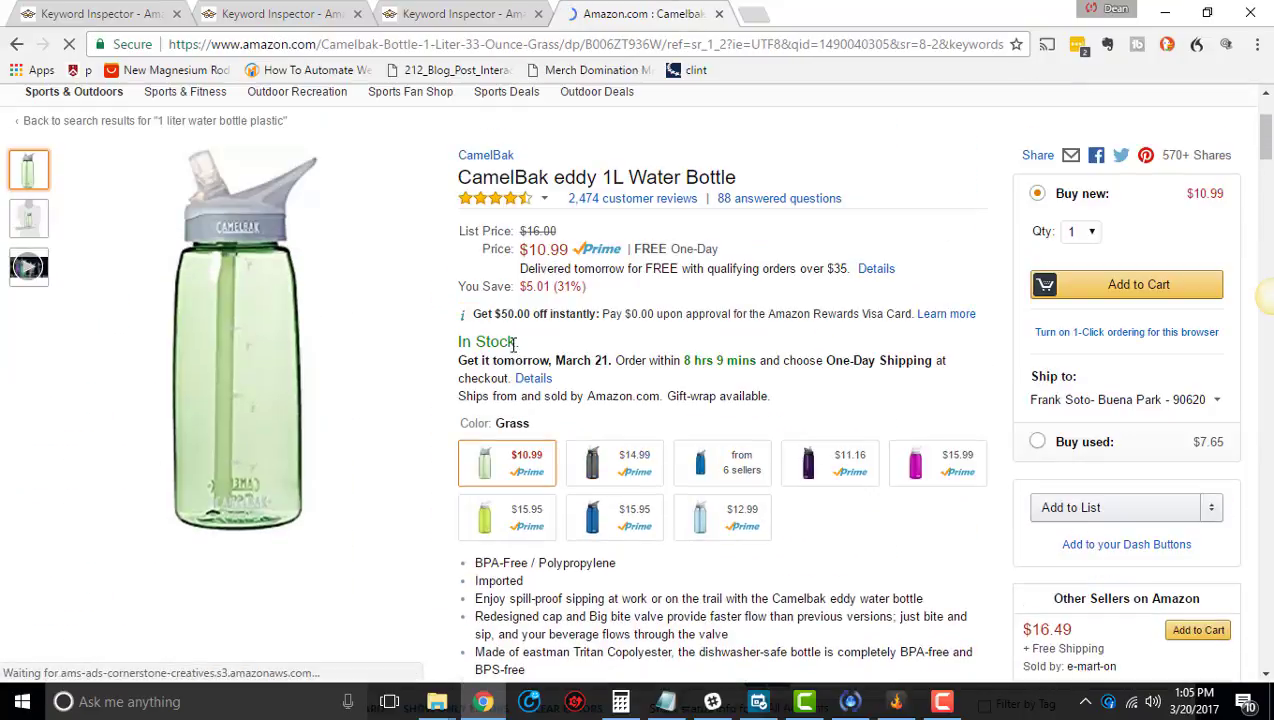
# Step: Go back to the Sky Blue CamelBak product page, highlight its title, then return to the keyword results
pyautogui.click(13, 50)
pyautogui.click(13, 50)
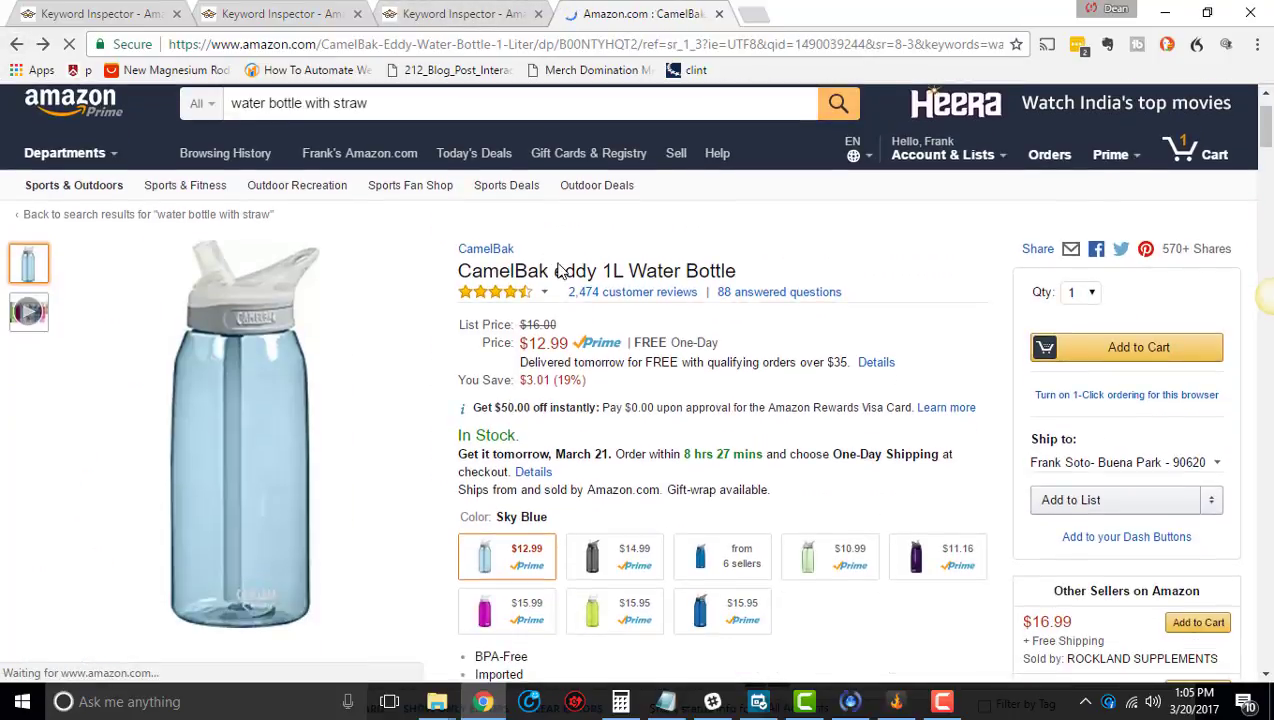
pyautogui.moveTo(555, 270); pyautogui.dragTo(612, 272)
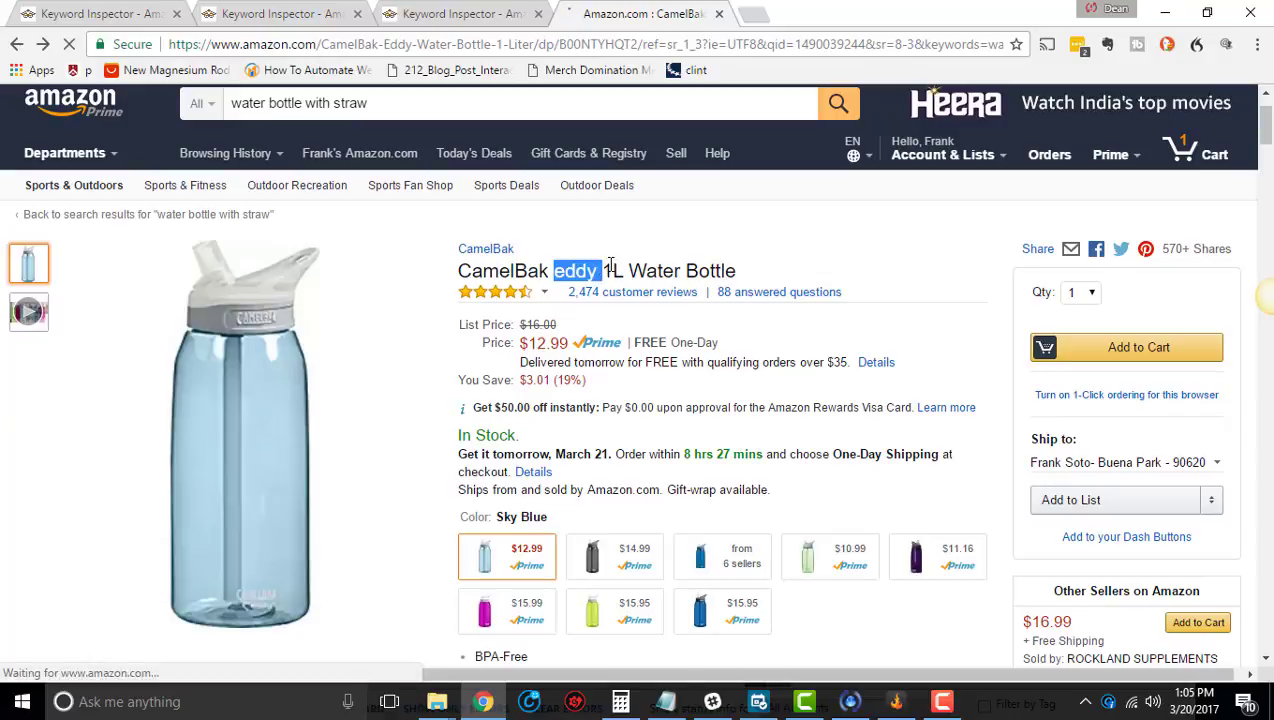
pyautogui.click(476, 8)
pyautogui.click(300, 12)
# Step: Back in the keyword results table, select the row-3 keyword 'bottle water small'
pyautogui.click(430, 12)
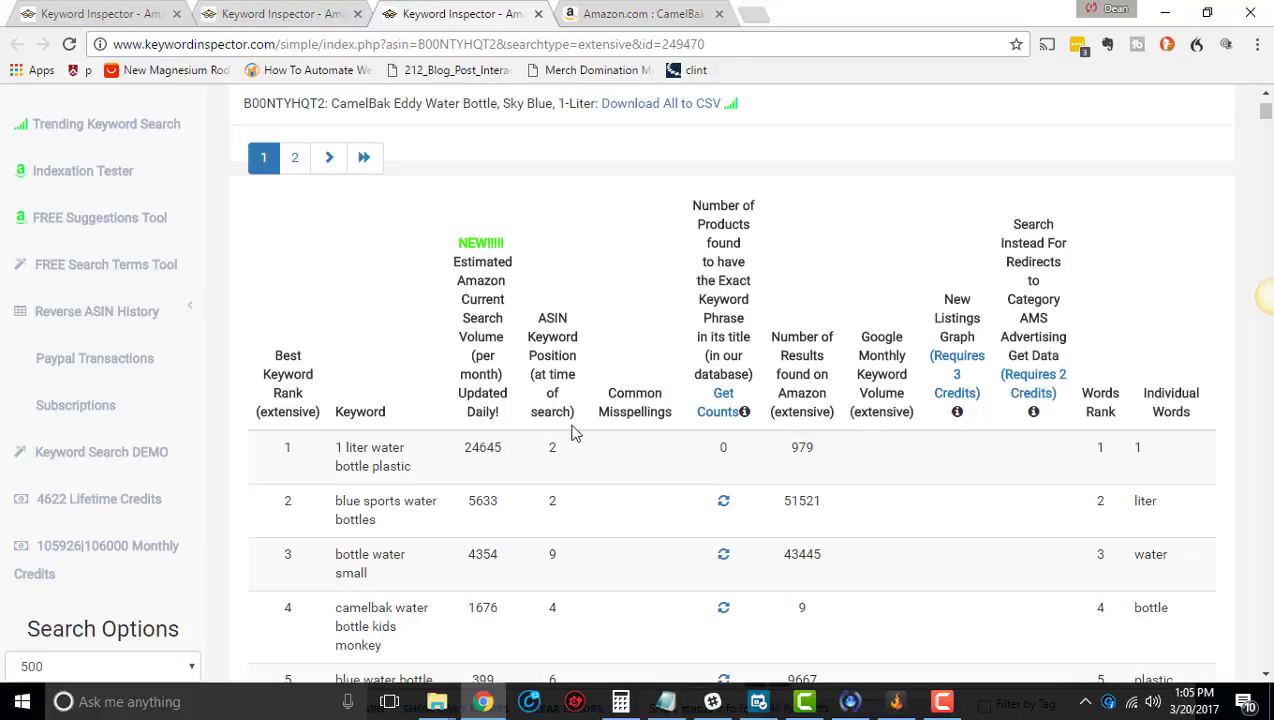
pyautogui.scroll(-2, 523, 469)
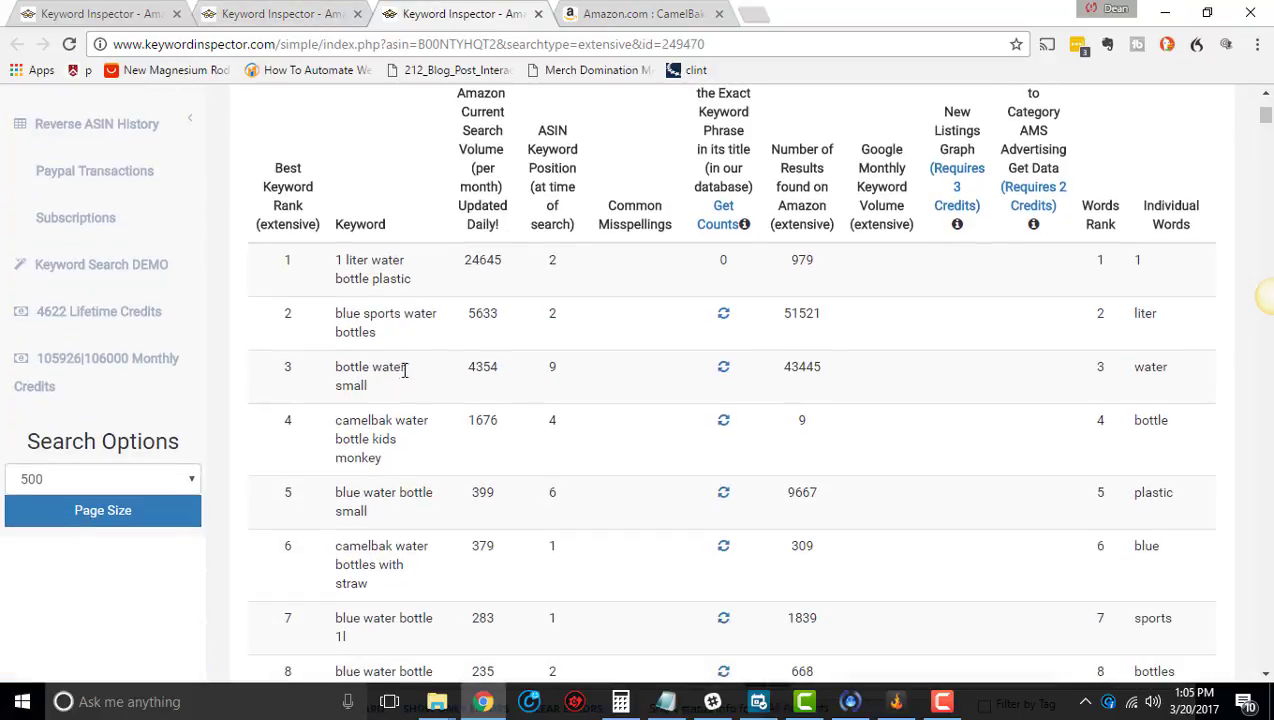
pyautogui.click(559, 377)
pyautogui.moveTo(386, 384); pyautogui.dragTo(333, 372)
pyautogui.hotkey('ctrl', 'c')
# Step: On the Amazon tab, replace the search text with 'bottle water small' and run the search
pyautogui.click(620, 15)
pyautogui.moveTo(489, 105); pyautogui.dragTo(240, 128)
pyautogui.press('BackSpace')
pyautogui.press('BackSpace')
pyautogui.hotkey('ctrl', 'v')
pyautogui.click(838, 103)
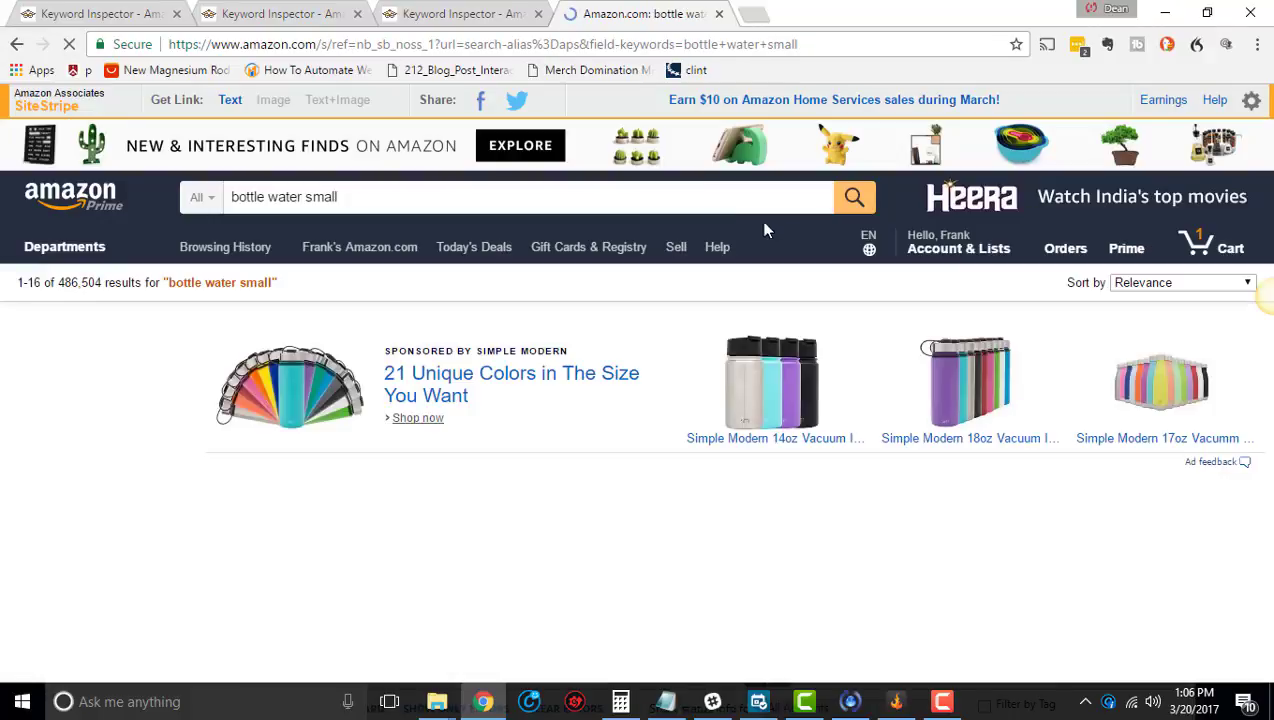
# Step: Look through the 'bottle water small' results, then return to the Keyword Inspector table
pyautogui.scroll(-3, 408, 388)
pyautogui.scroll(-1, 408, 388)
pyautogui.scroll(-4, 450, 290)
pyautogui.scroll(-5, 448, 310)
pyautogui.scroll(-3, 467, 396)
pyautogui.scroll(-4, 486, 390)
pyautogui.scroll(-1, 460, 320)
pyautogui.scroll(-8, 478, 352)
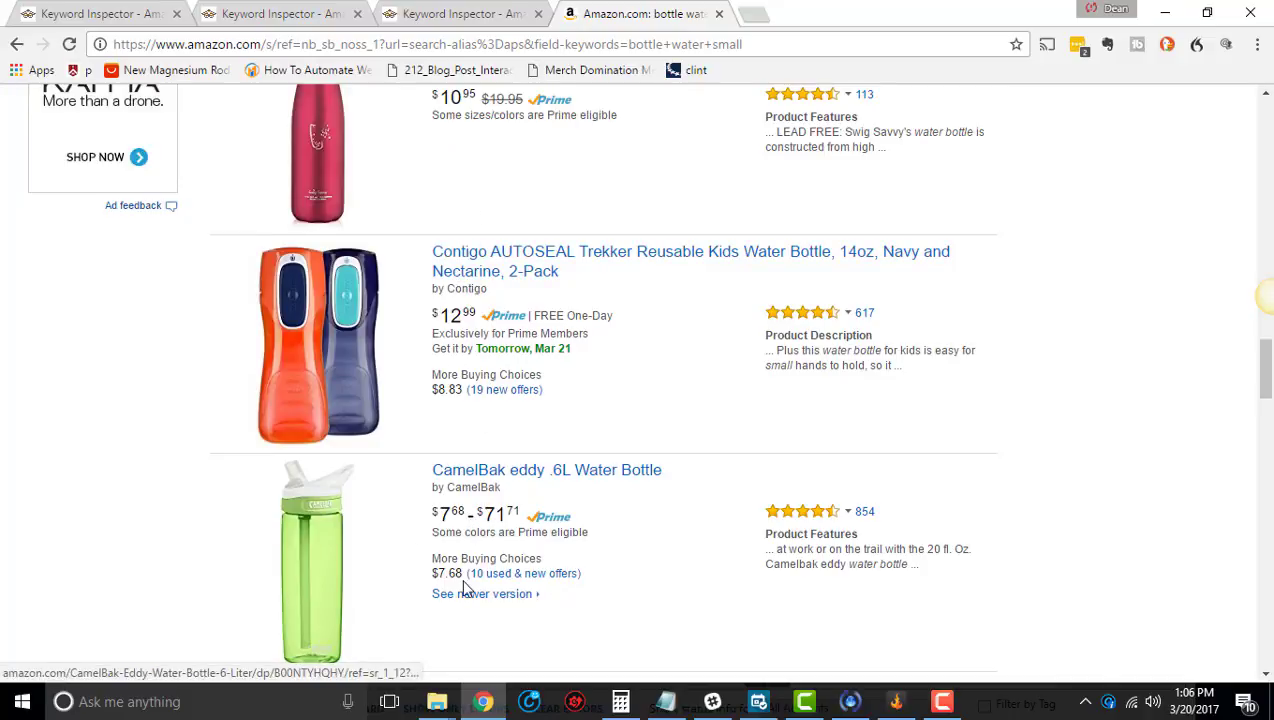
pyautogui.scroll(-2, 484, 553)
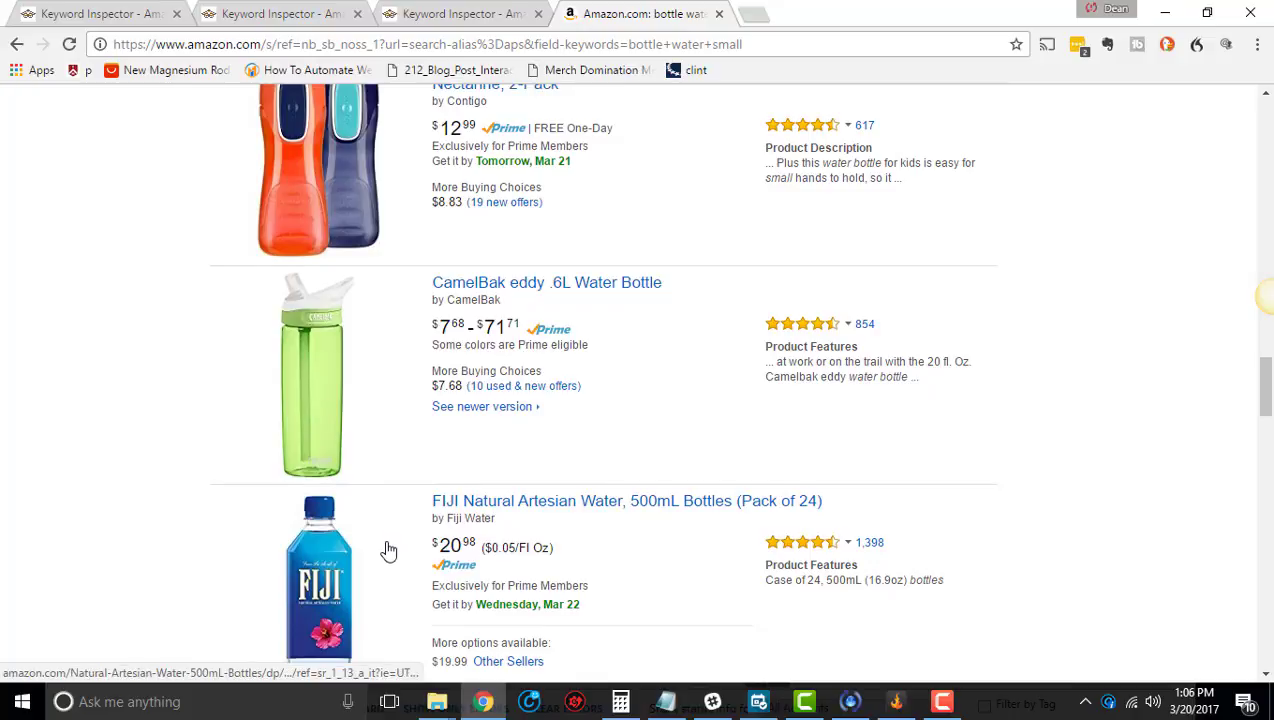
pyautogui.click(463, 13)
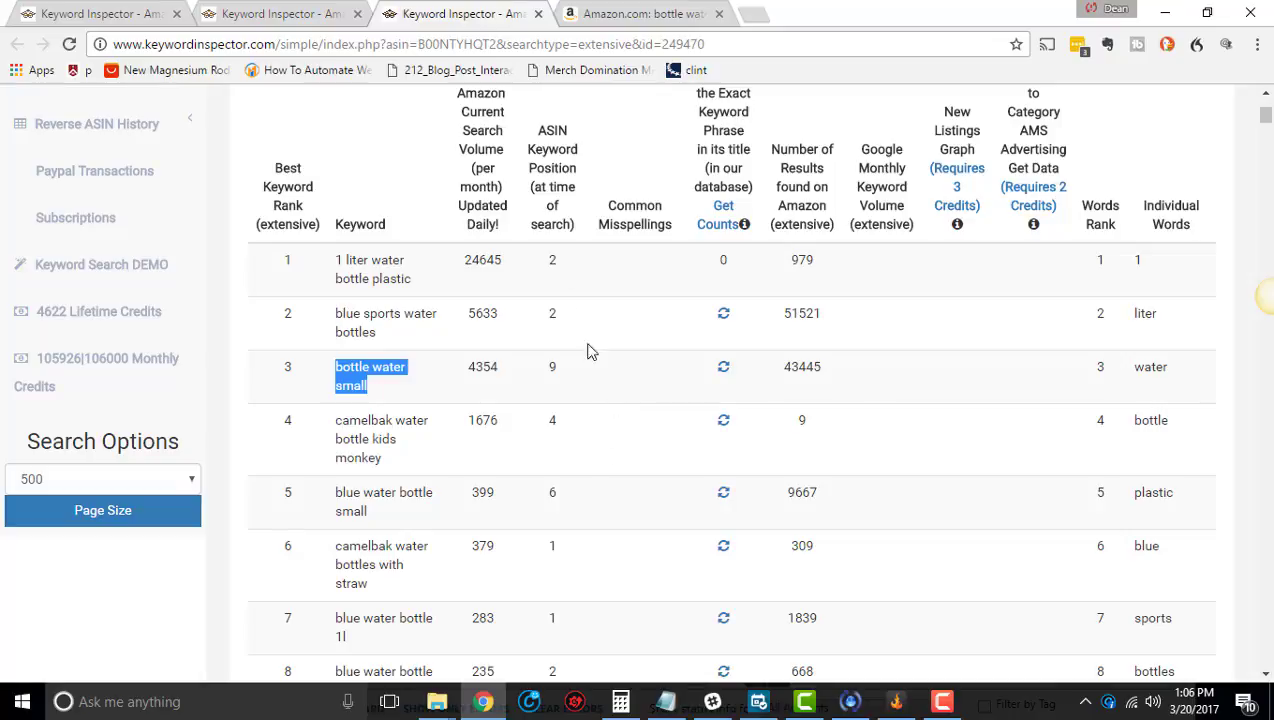
pyautogui.doubleClick(553, 368)
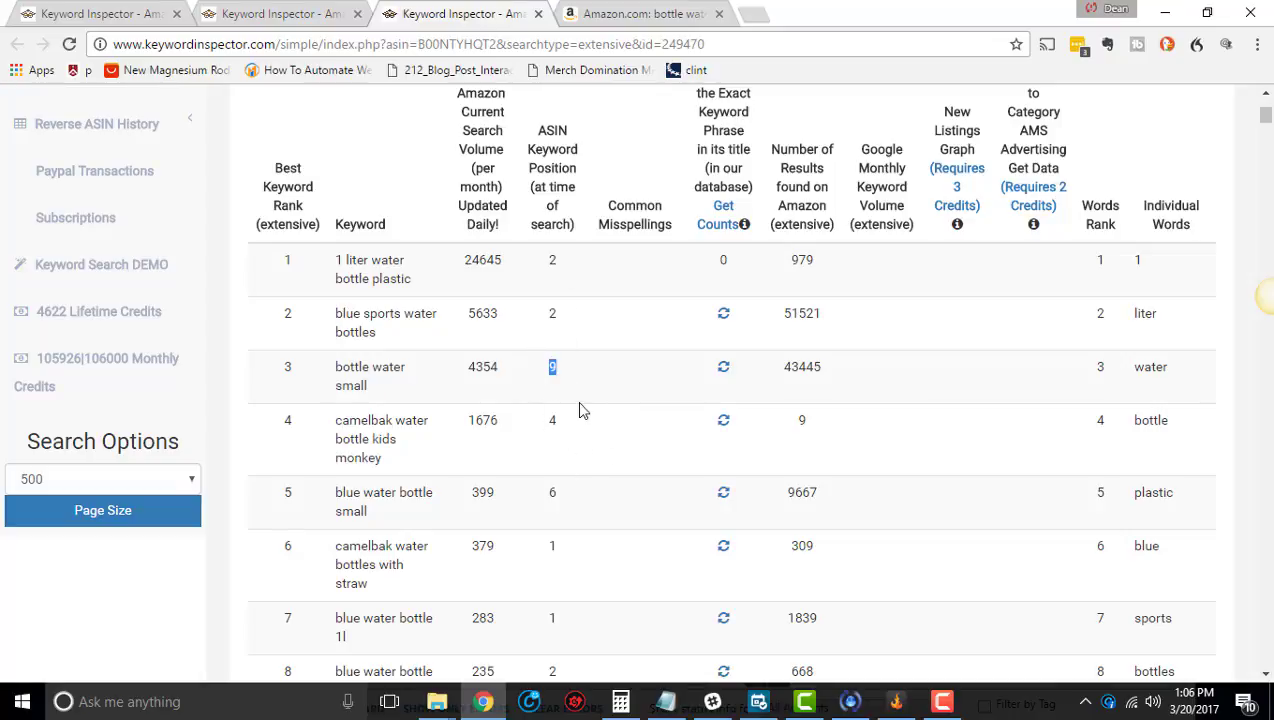
pyautogui.click(631, 403)
pyautogui.scroll(-3, 660, 400)
pyautogui.scroll(5, 830, 420)
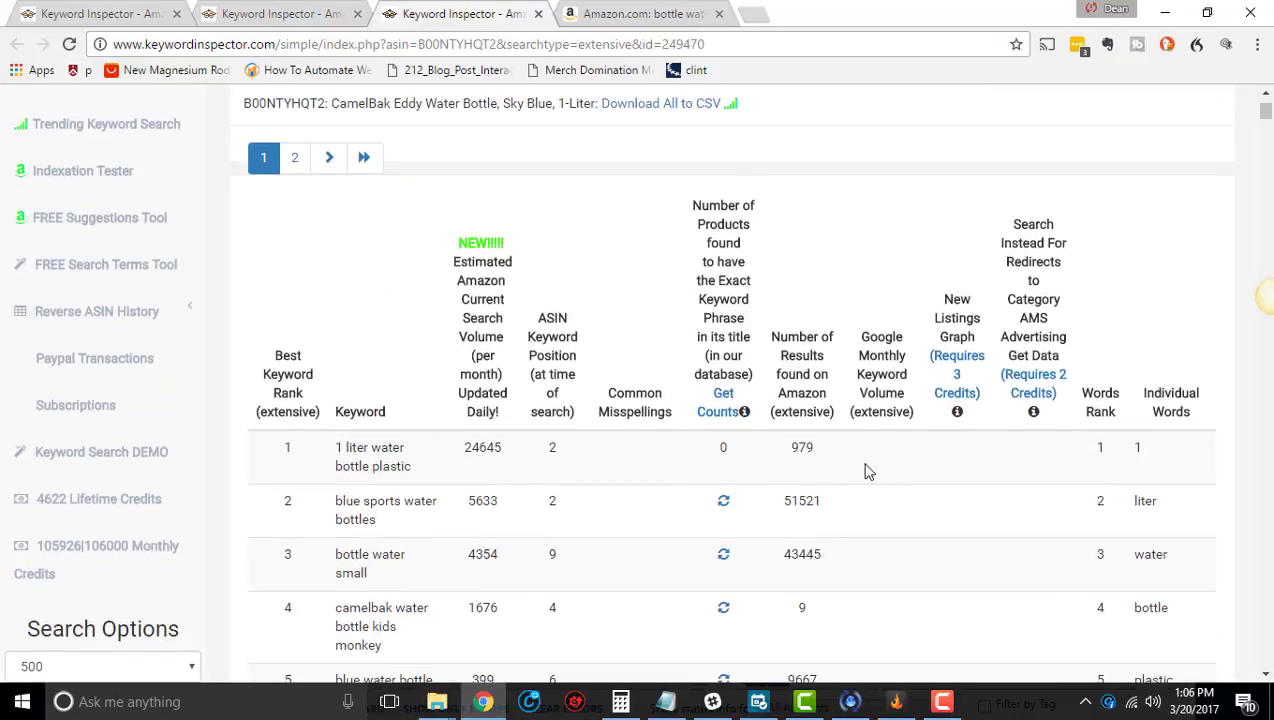
pyautogui.scroll(-1, 930, 470)
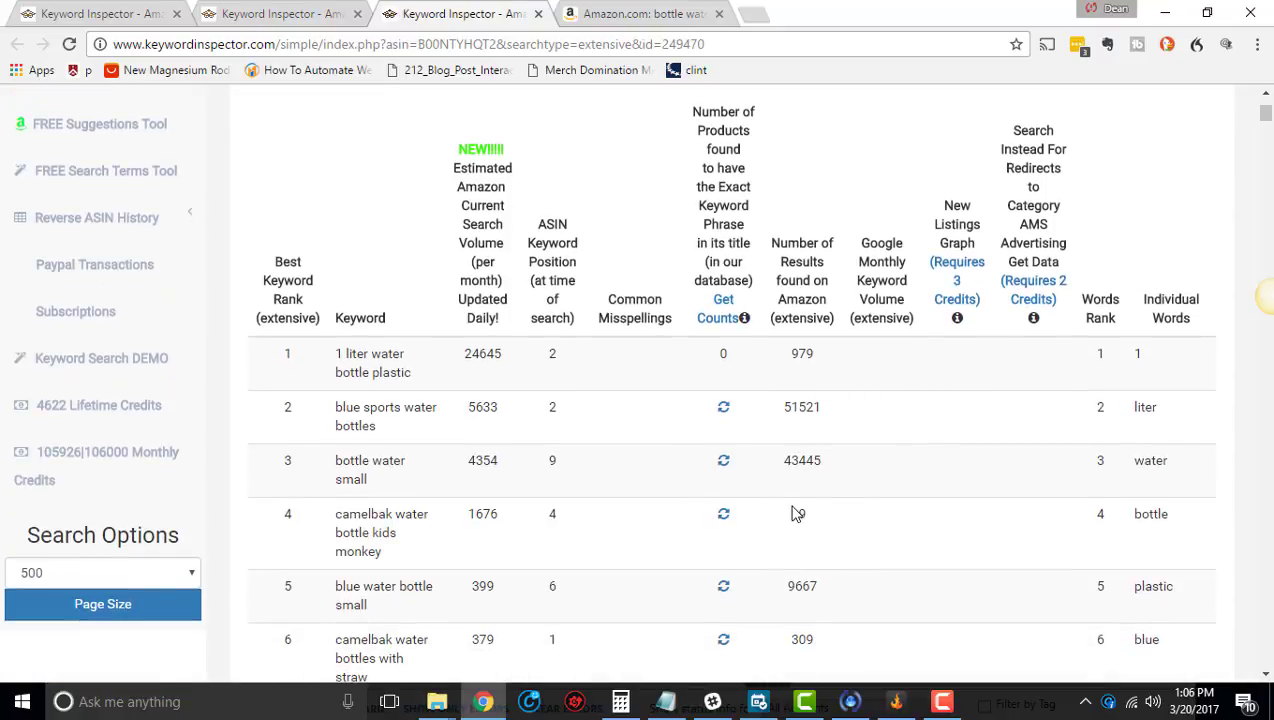
pyautogui.scroll(3, 677, 432)
pyautogui.scroll(-2, 620, 408)
pyautogui.scroll(-2, 610, 380)
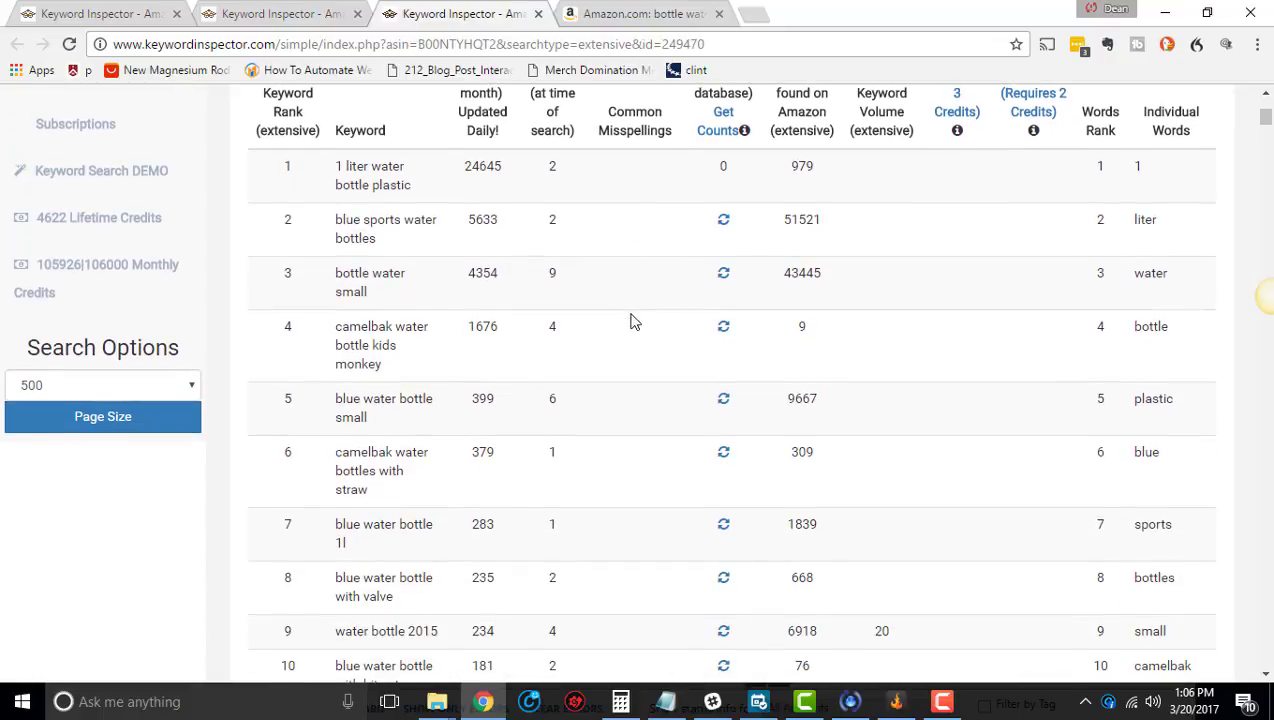
pyautogui.scroll(-4, 654, 546)
pyautogui.scroll(5, 671, 540)
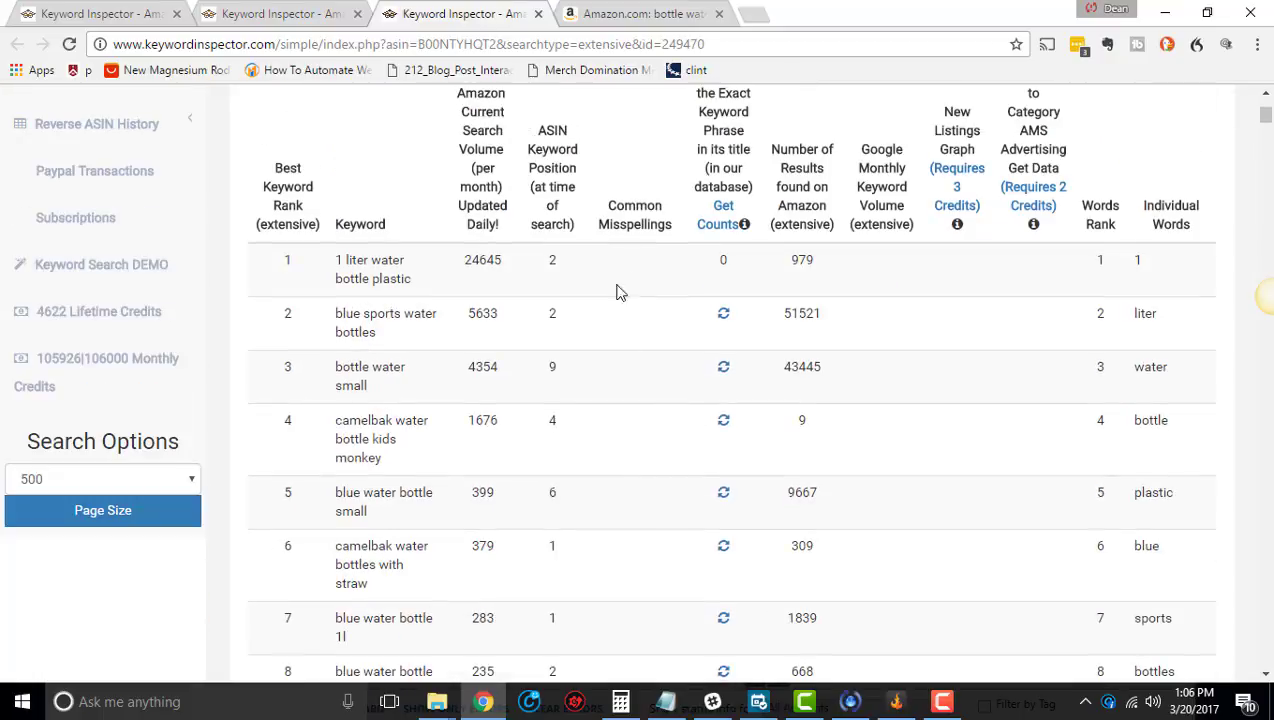
pyautogui.scroll(2, 691, 545)
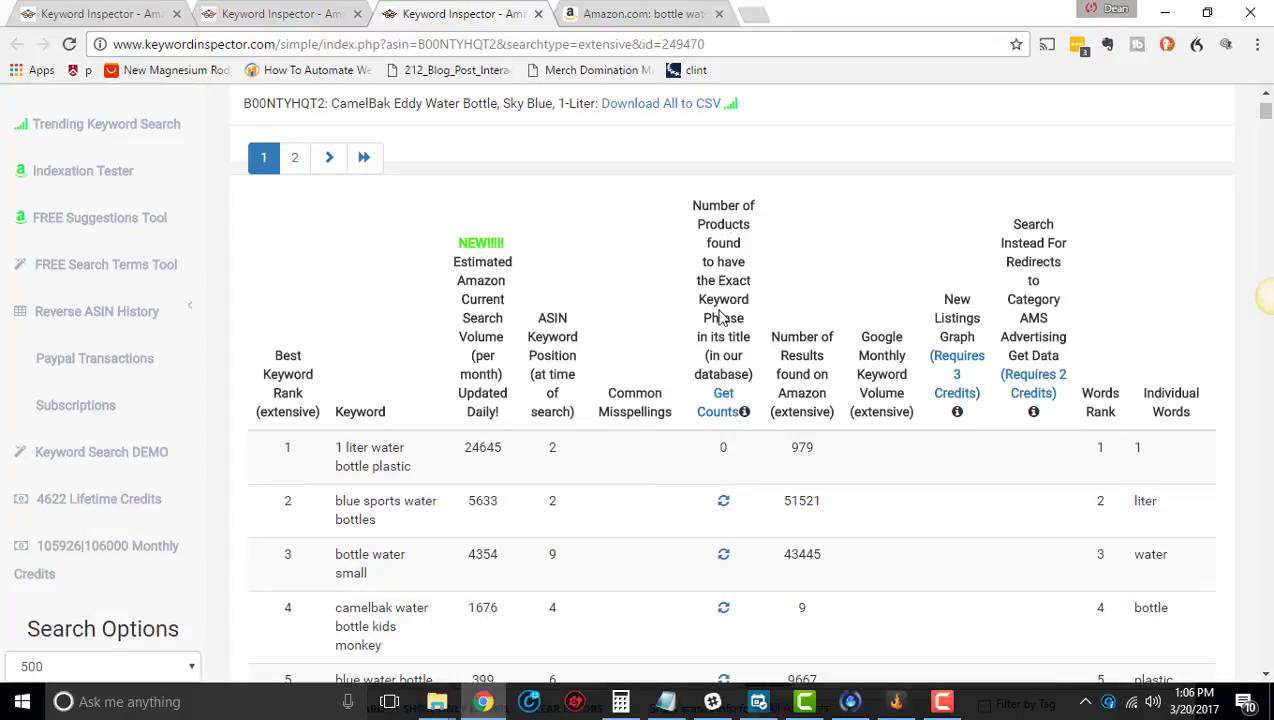
pyautogui.scroll(-1, 733, 355)
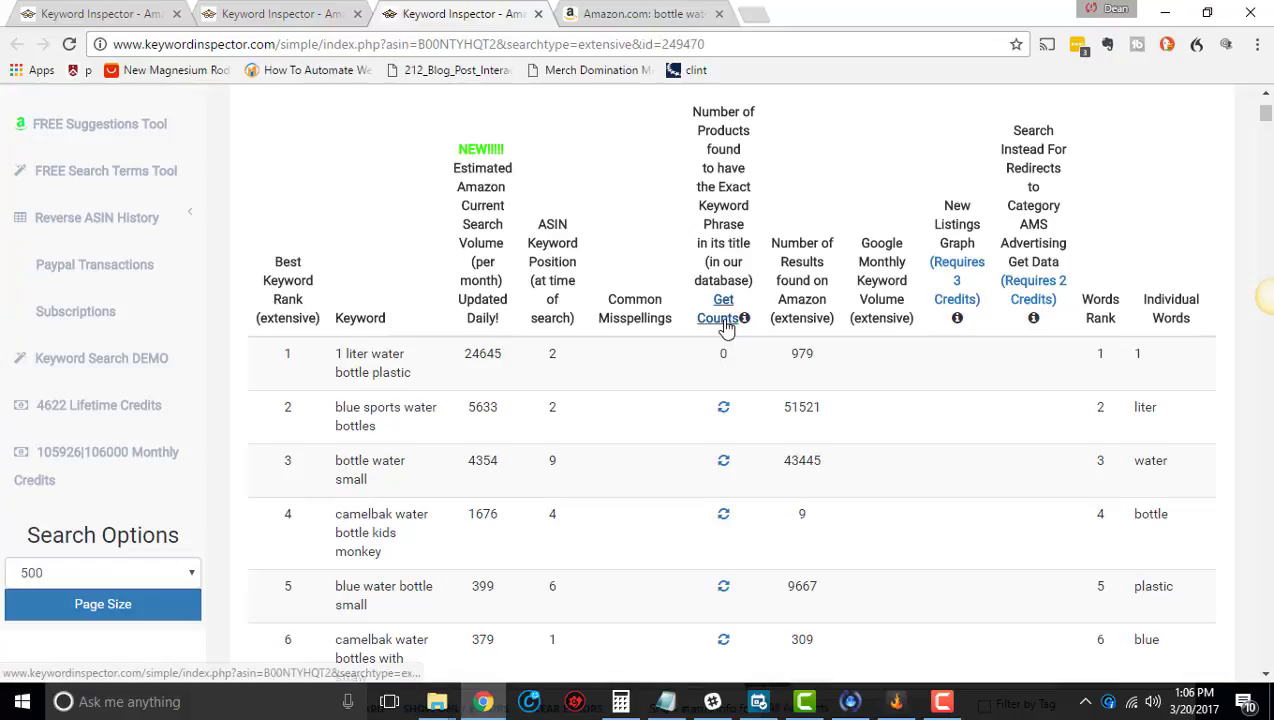
# Step: Request exact-phrase title counts and fetch the count for 'blue sports water bottles'
pyautogui.click(725, 321)
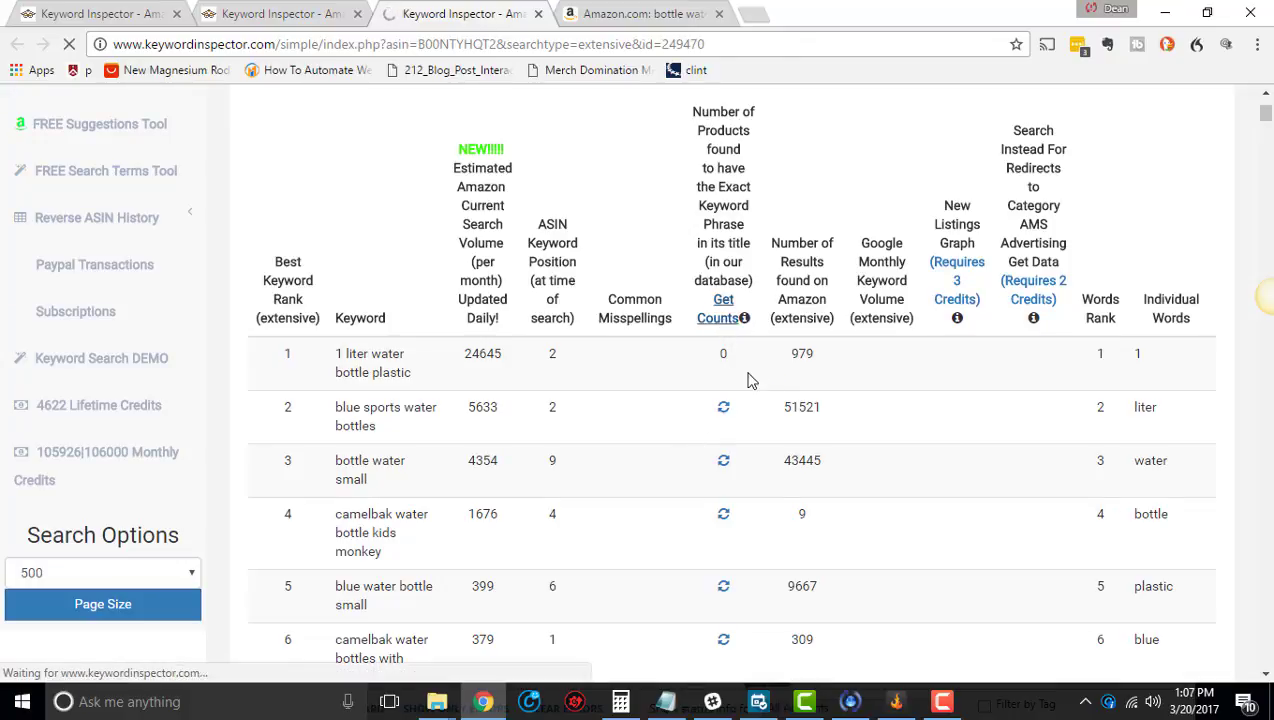
pyautogui.scroll(-4, 727, 354)
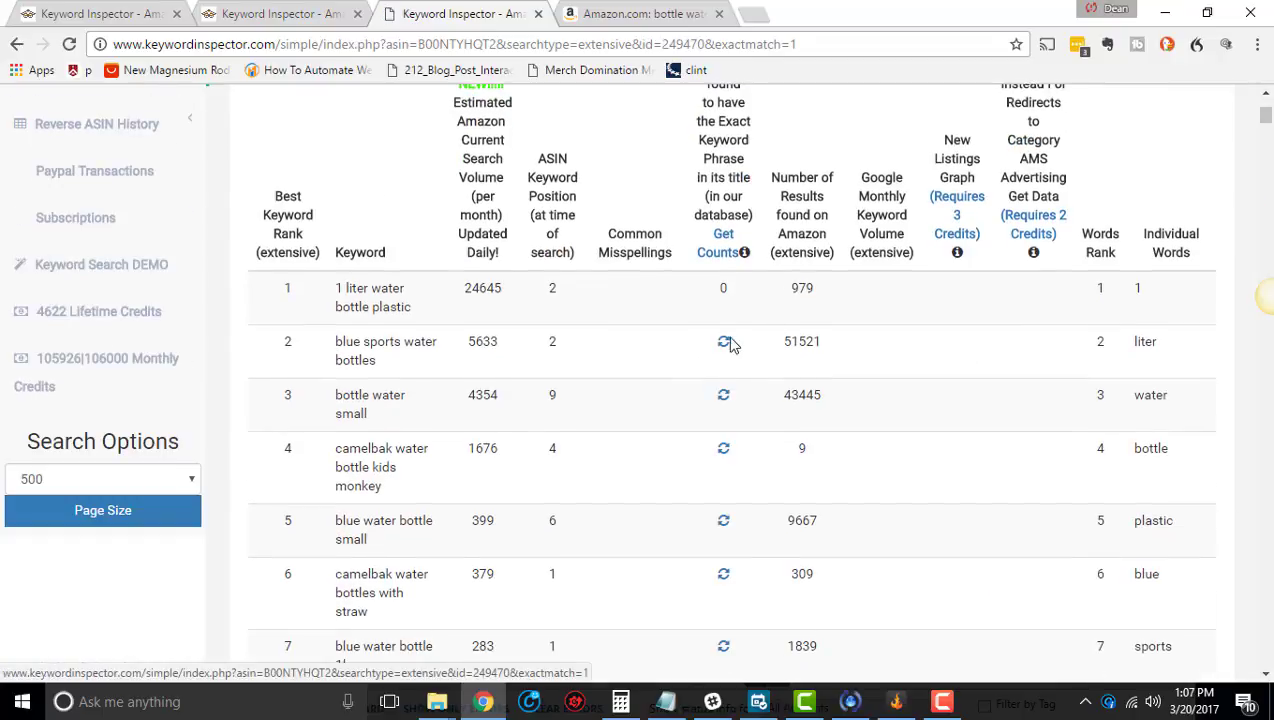
pyautogui.scroll(-1, 707, 403)
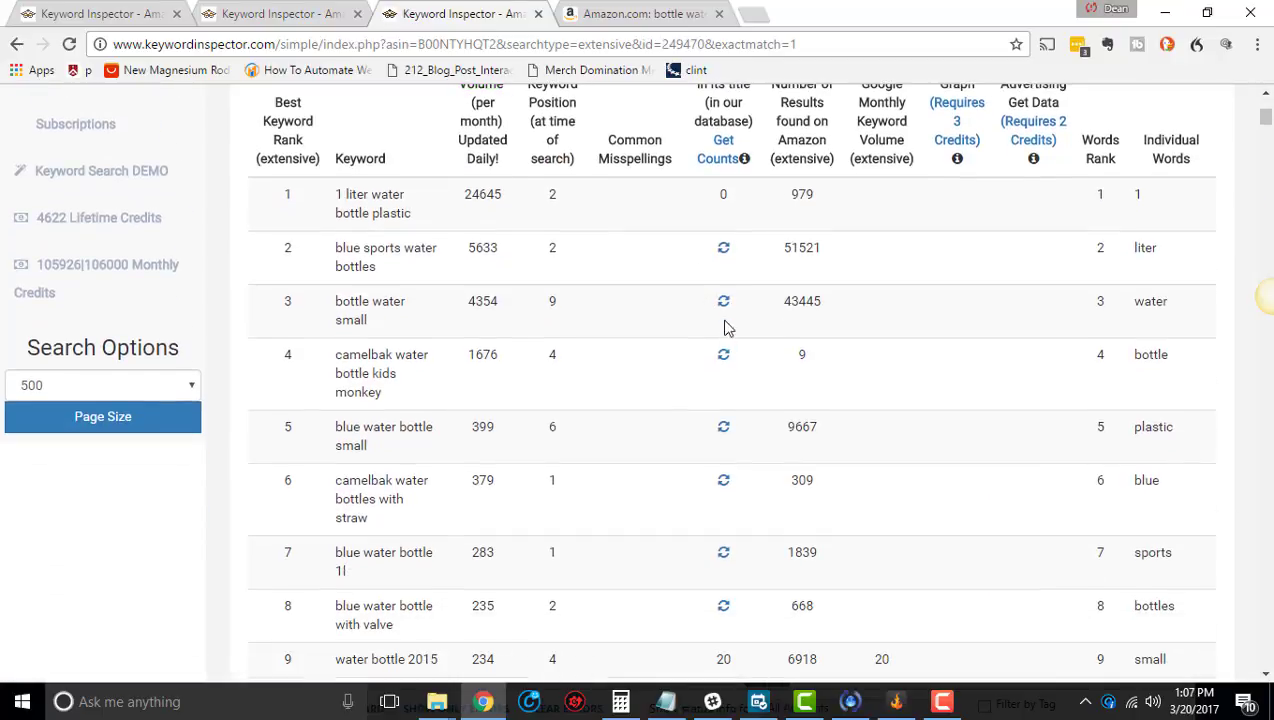
pyautogui.click(724, 254)
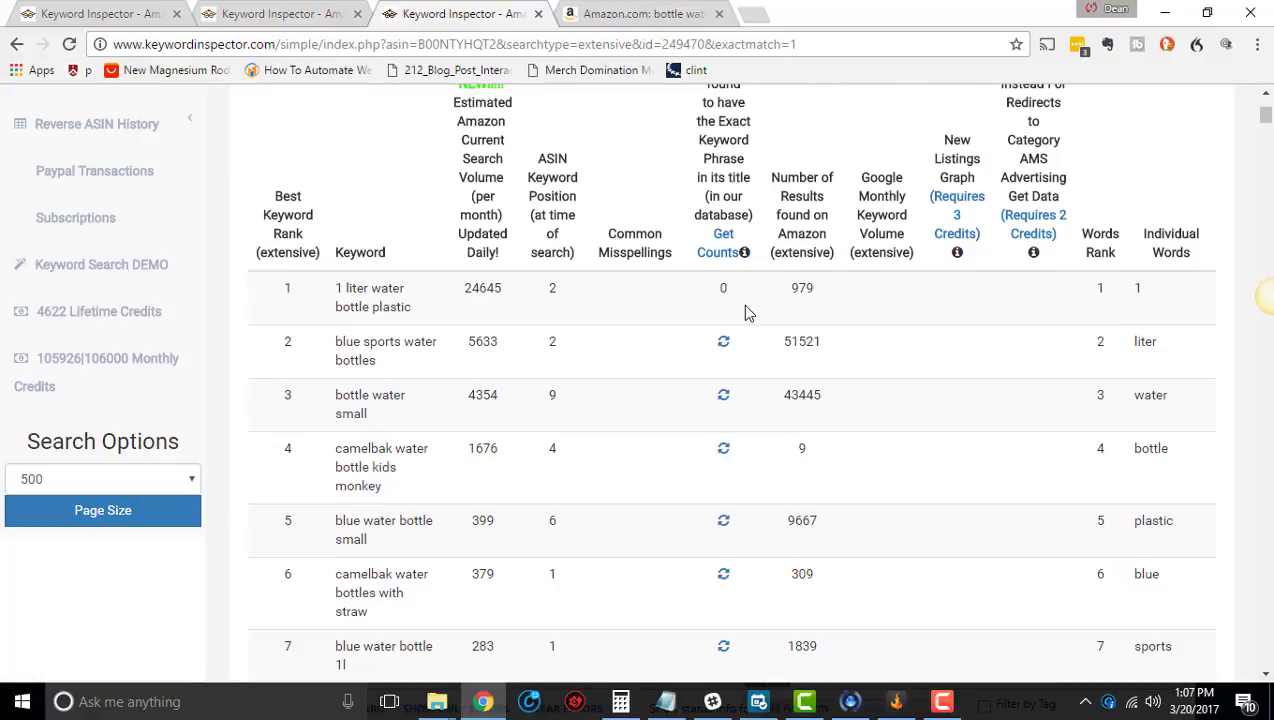
# Step: Highlight row 9's keyword and values, then clear the highlight
pyautogui.scroll(-6, 725, 375)
pyautogui.scroll(2, 735, 250)
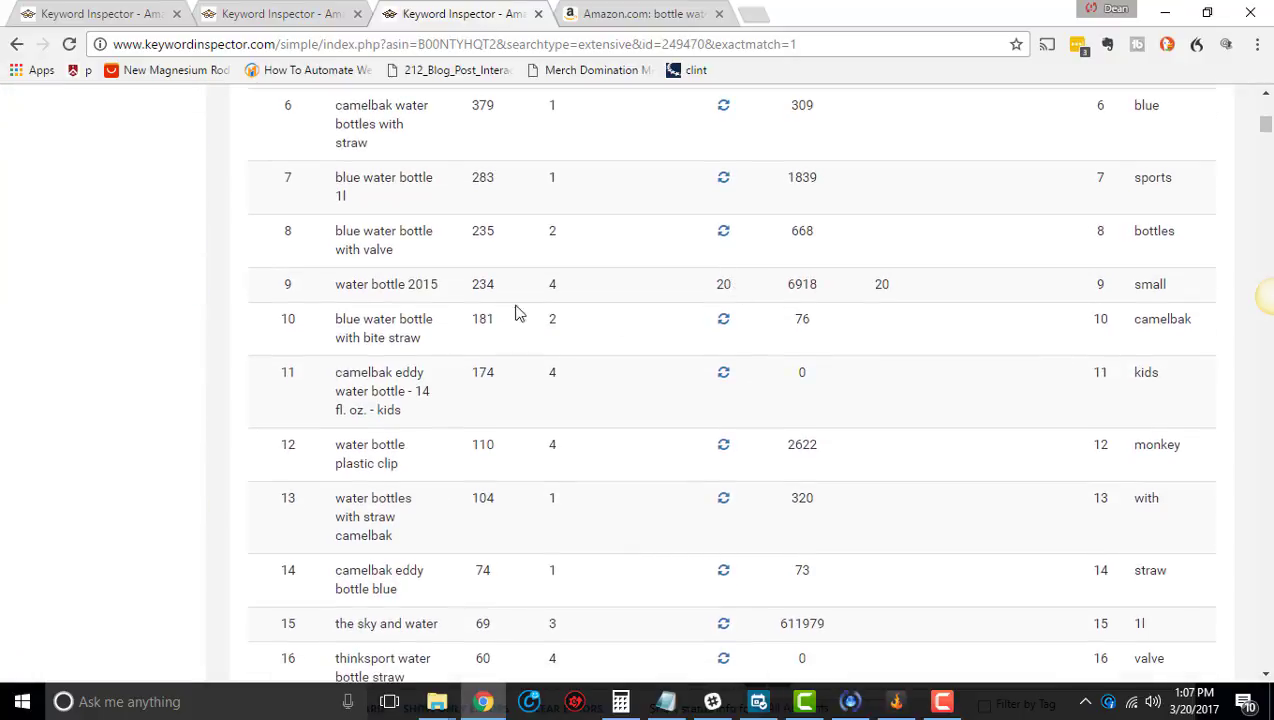
pyautogui.moveTo(341, 276); pyautogui.dragTo(739, 271)
pyautogui.click(697, 298)
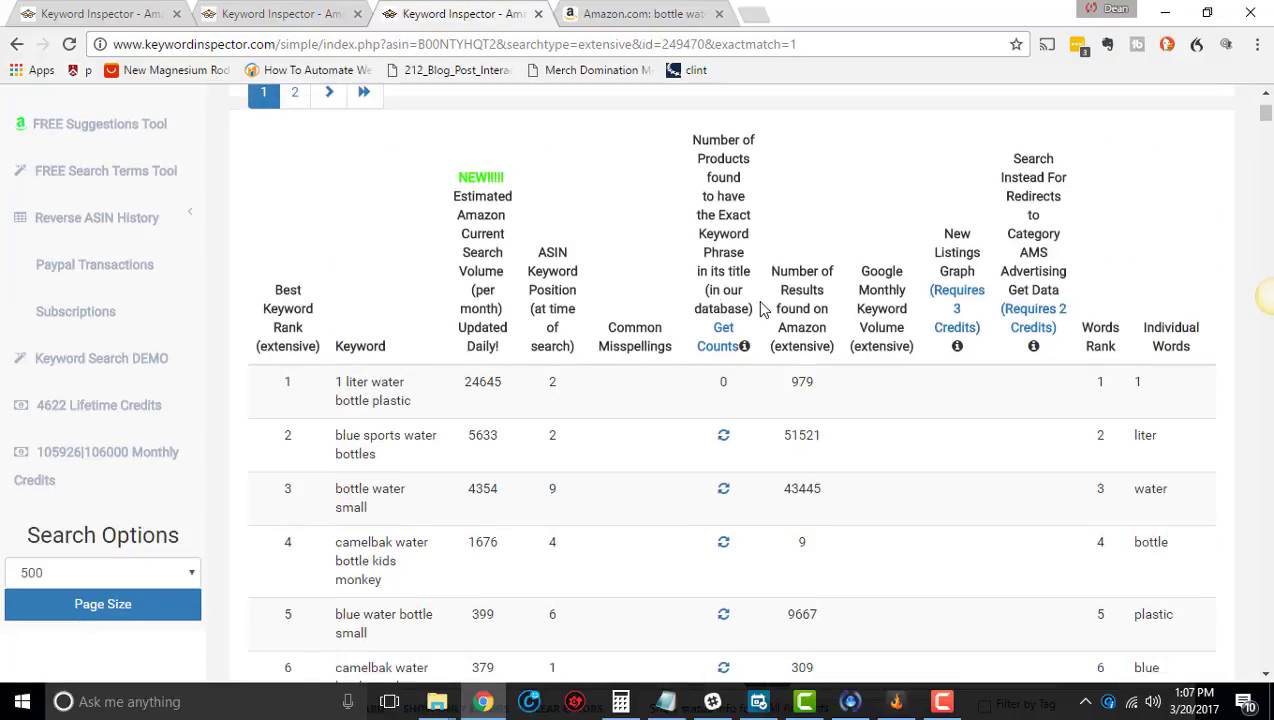
pyautogui.scroll(-1, 765, 312)
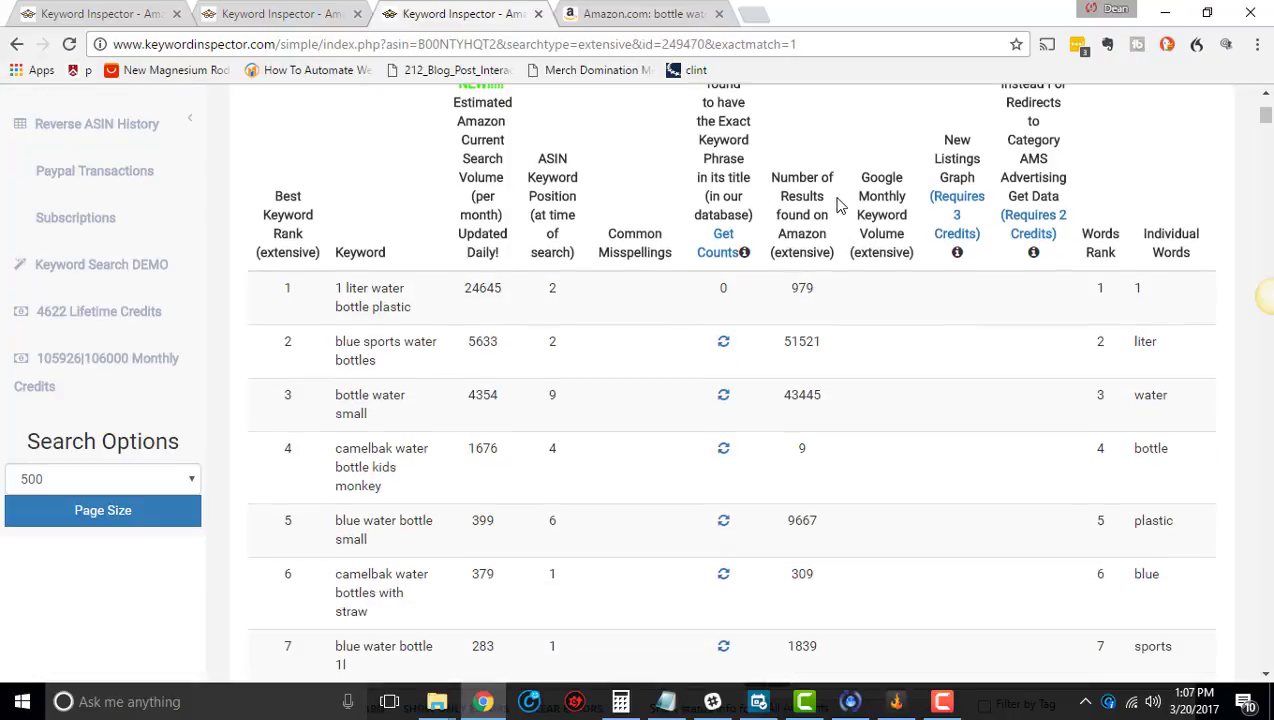
pyautogui.scroll(1, 795, 237)
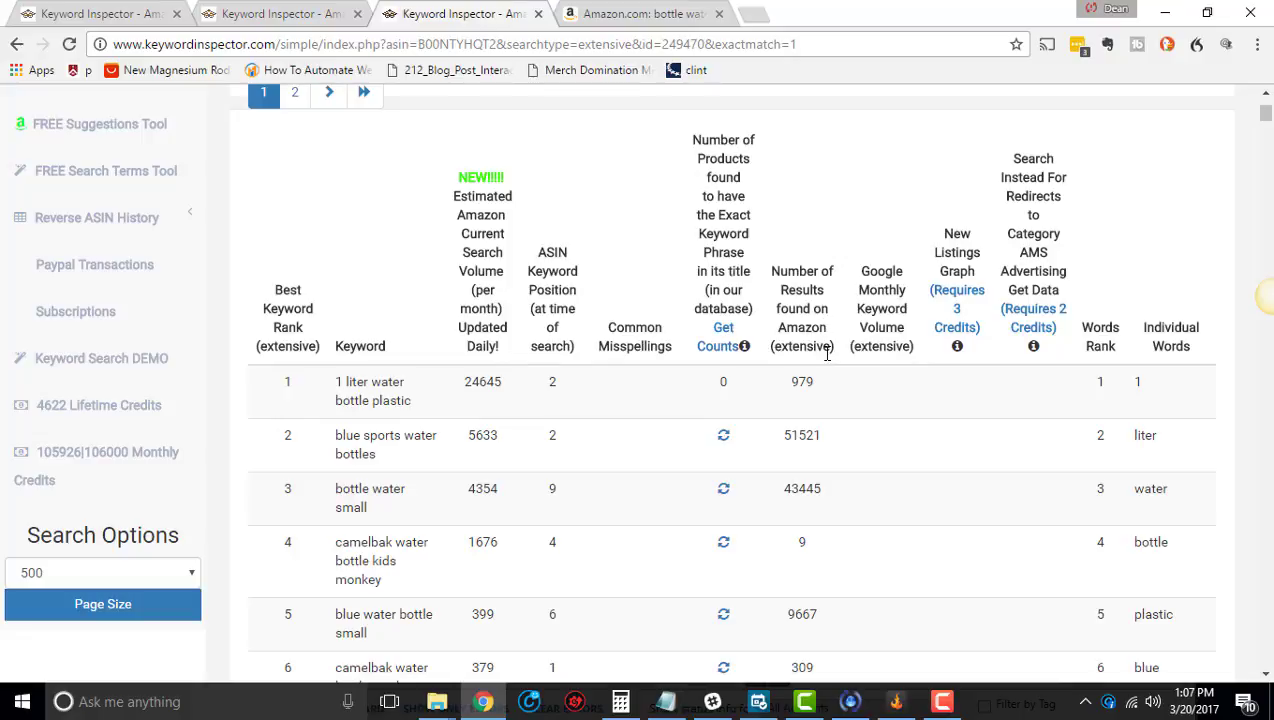
pyautogui.scroll(-2, 825, 350)
# Step: Compare Amazon result counts 979, 51521 and 43445, highlighting '1 liter water bottle plastic'
pyautogui.moveTo(792, 196); pyautogui.dragTo(813, 197)
pyautogui.moveTo(783, 248); pyautogui.dragTo(822, 250)
pyautogui.moveTo(781, 301); pyautogui.dragTo(832, 306)
pyautogui.moveTo(418, 222); pyautogui.dragTo(327, 186)
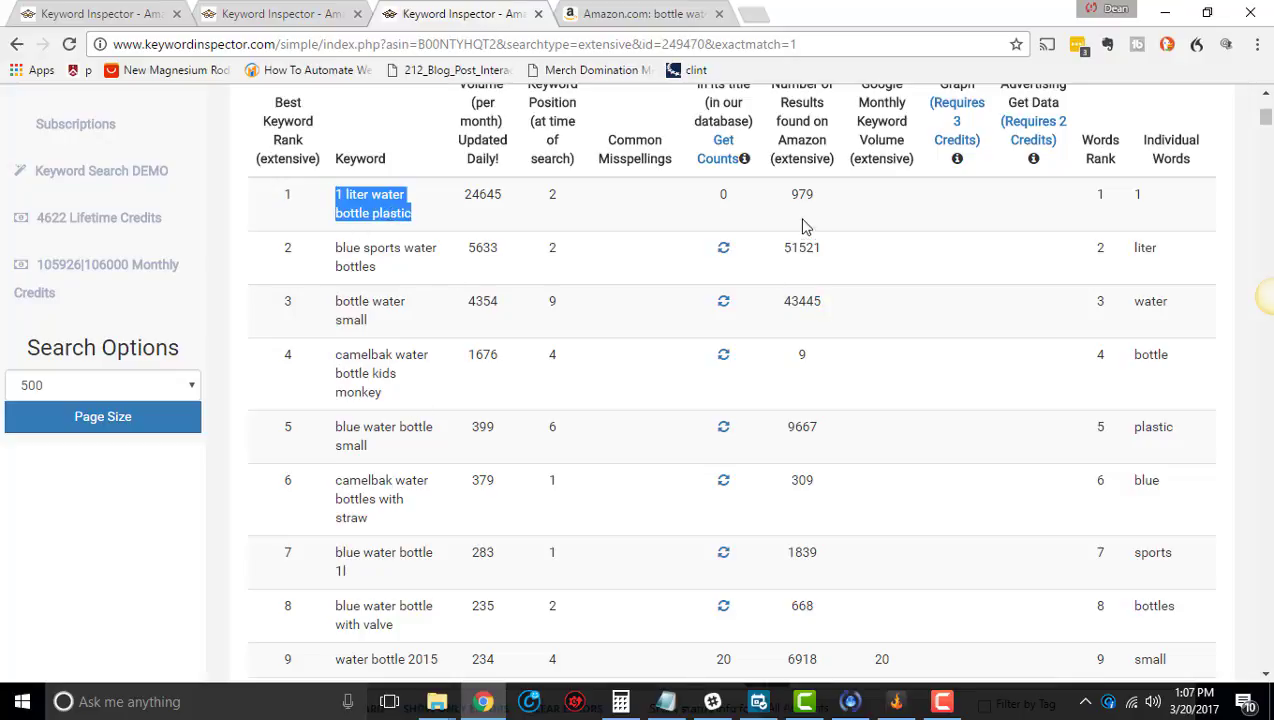
pyautogui.moveTo(783, 248); pyautogui.dragTo(833, 262)
pyautogui.moveTo(781, 313); pyautogui.dragTo(825, 293)
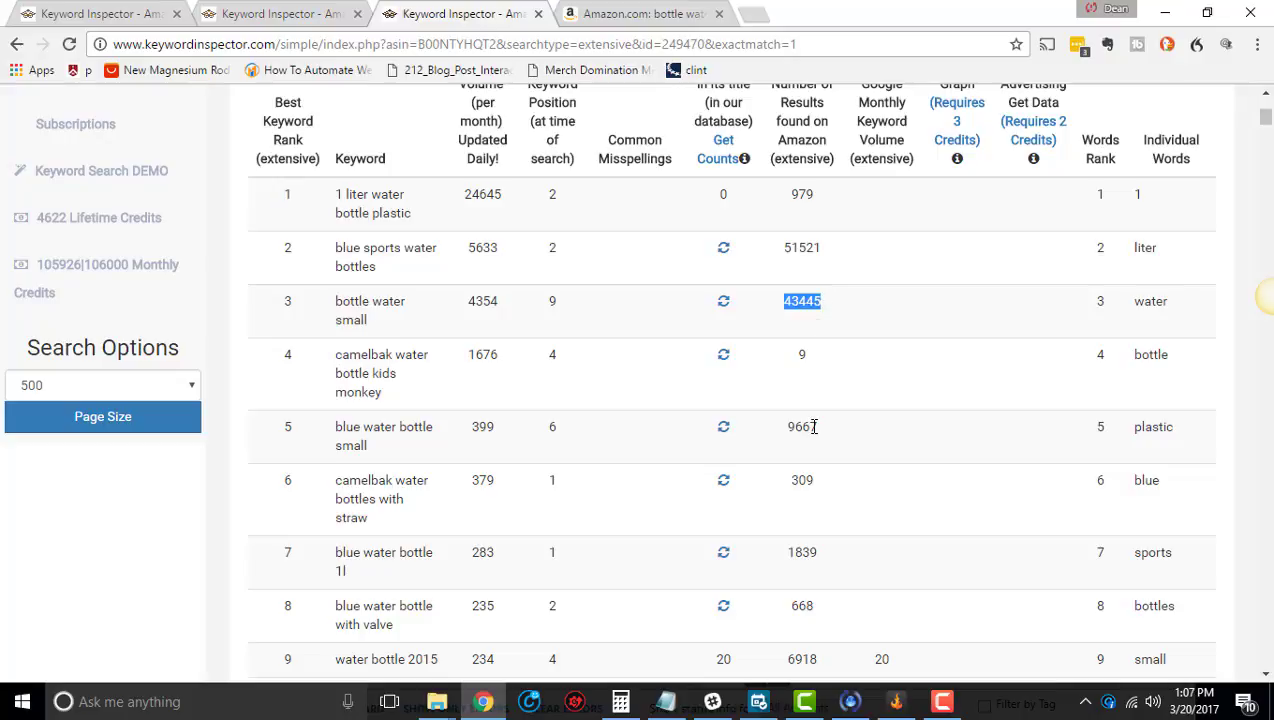
pyautogui.scroll(2, 898, 478)
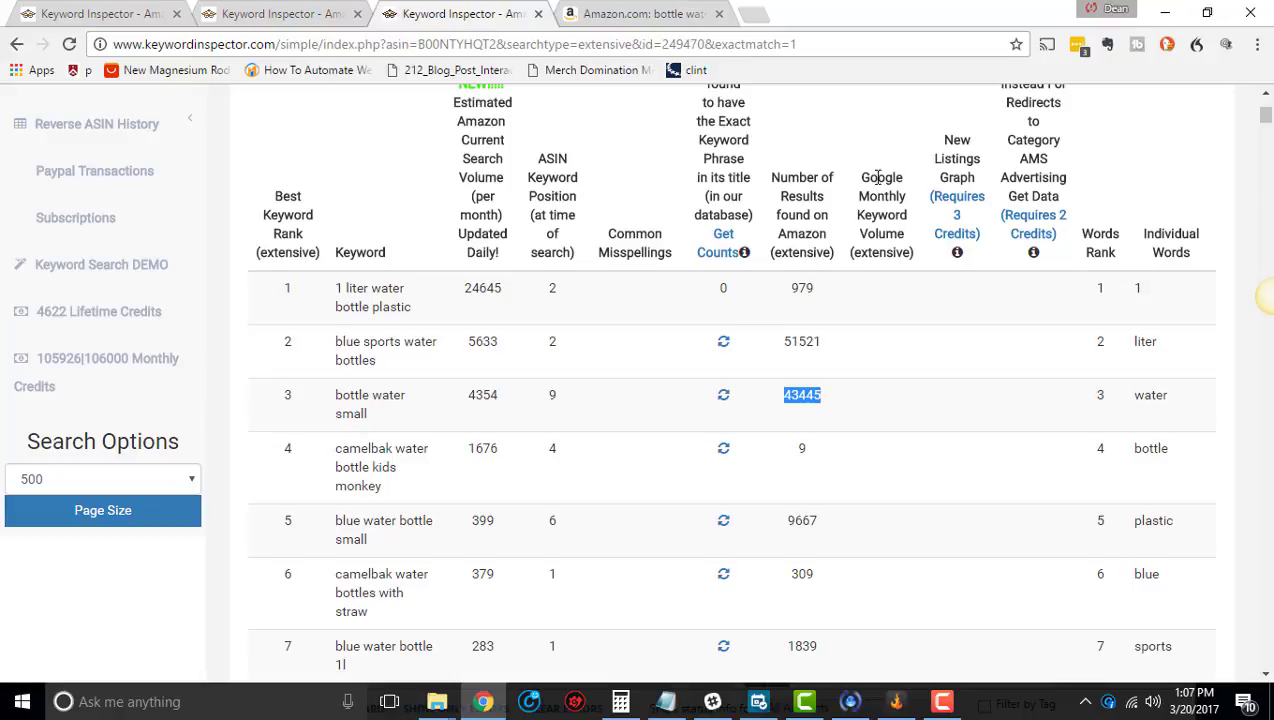
pyautogui.click(868, 176)
pyautogui.moveTo(875, 210); pyautogui.dragTo(902, 252)
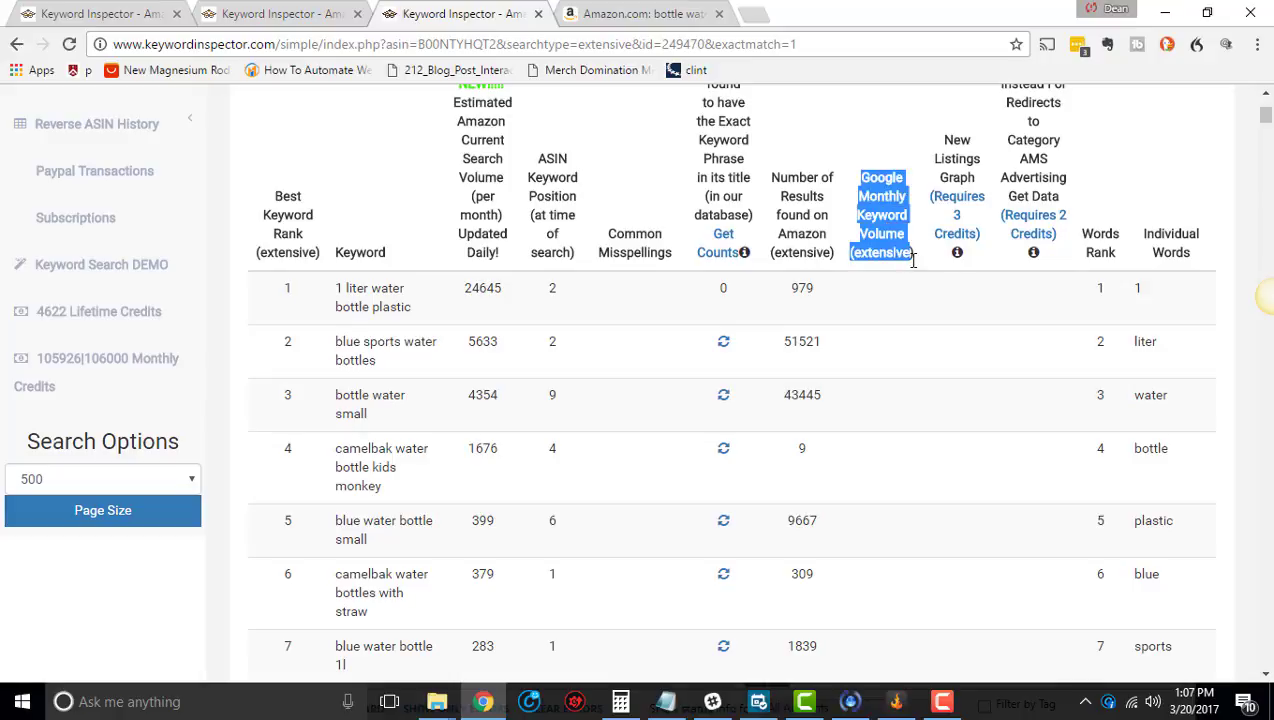
pyautogui.click(893, 303)
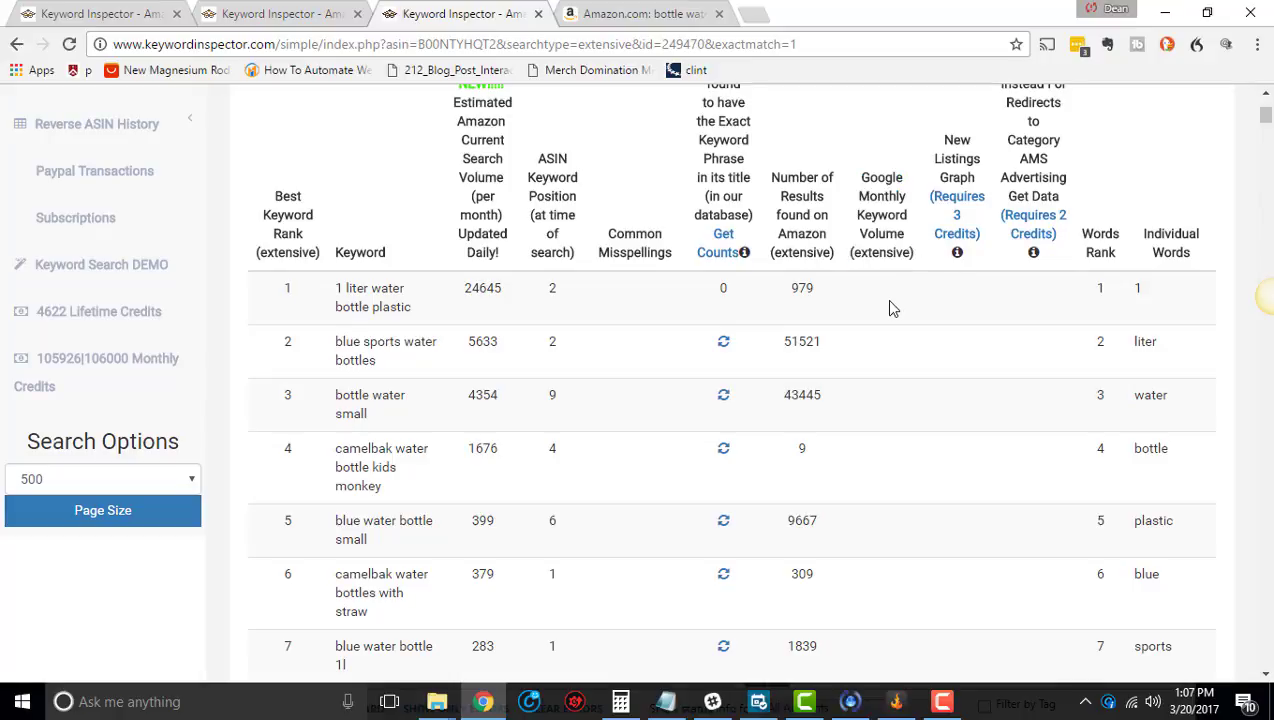
pyautogui.scroll(-5, 888, 308)
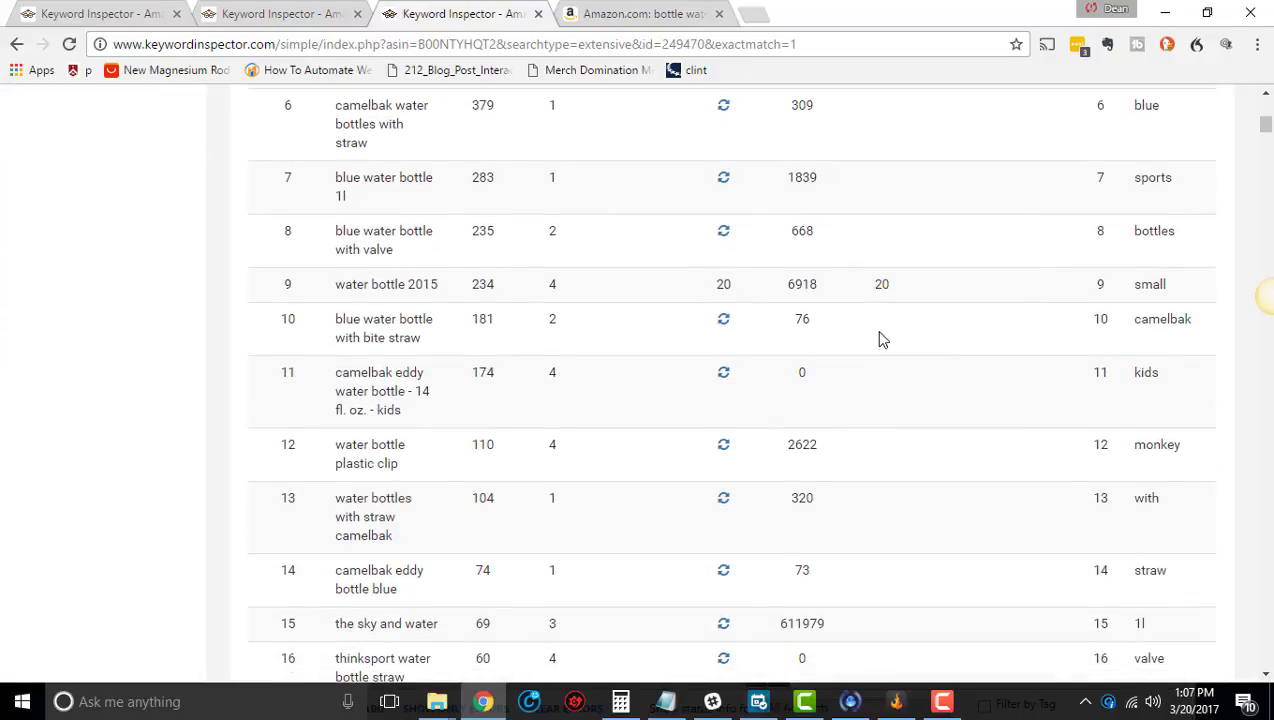
pyautogui.moveTo(449, 291); pyautogui.dragTo(320, 292)
pyautogui.click(867, 307)
pyautogui.scroll(-4, 881, 322)
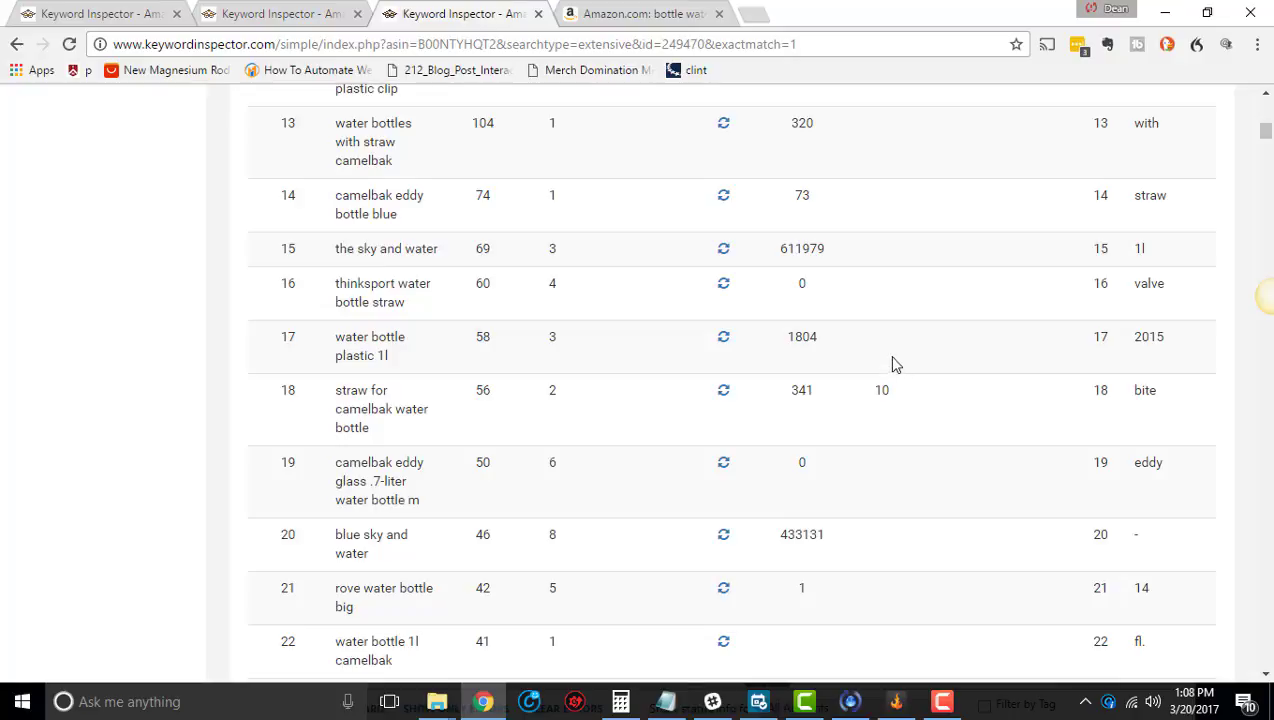
pyautogui.scroll(-3, 882, 390)
pyautogui.scroll(-5, 890, 344)
pyautogui.scroll(-2, 880, 339)
pyautogui.doubleClick(883, 191)
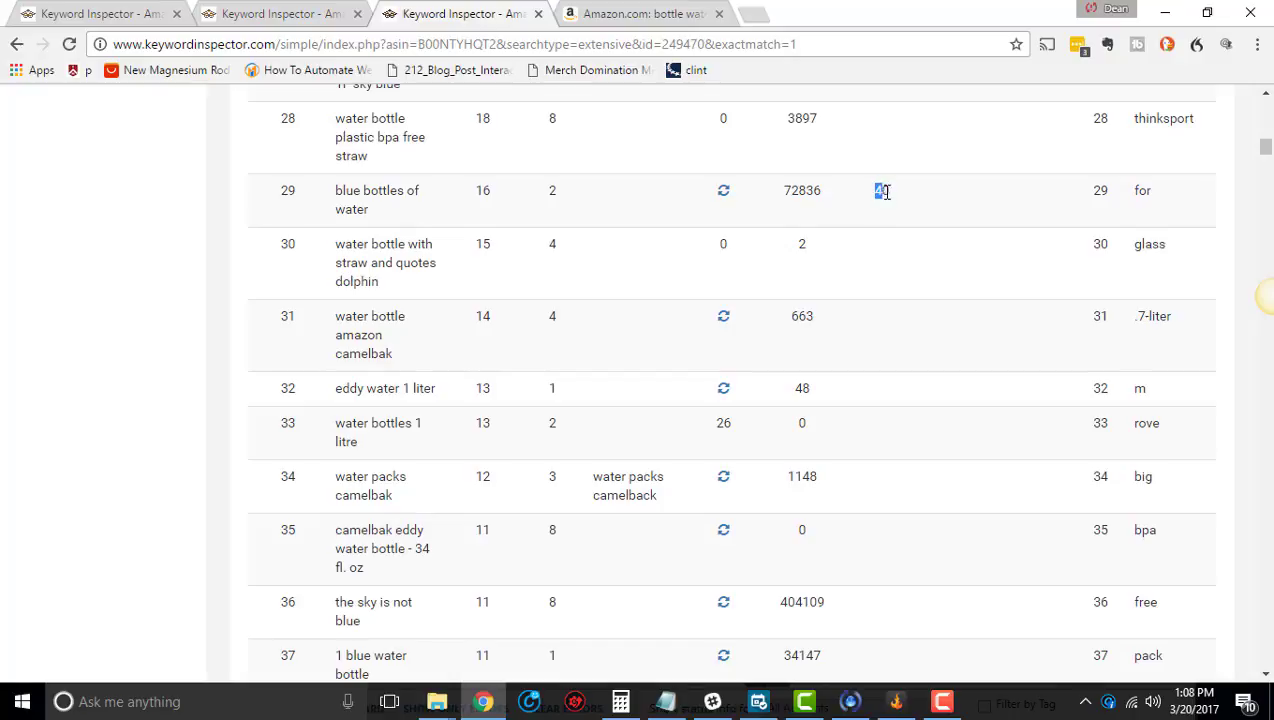
pyautogui.scroll(-4, 890, 348)
pyautogui.doubleClick(882, 336)
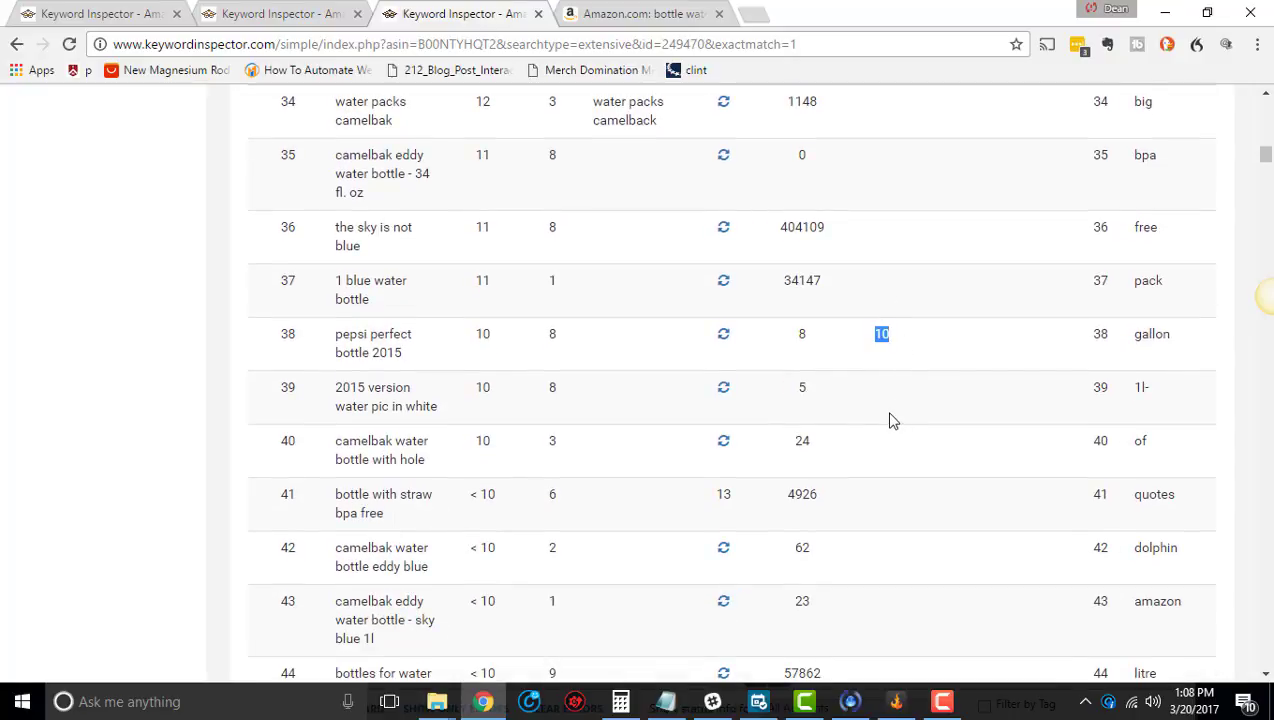
pyautogui.scroll(20, 890, 421)
pyautogui.scroll(5, 890, 424)
pyautogui.scroll(-1, 890, 424)
pyautogui.scroll(-3, 892, 420)
pyautogui.scroll(1, 892, 416)
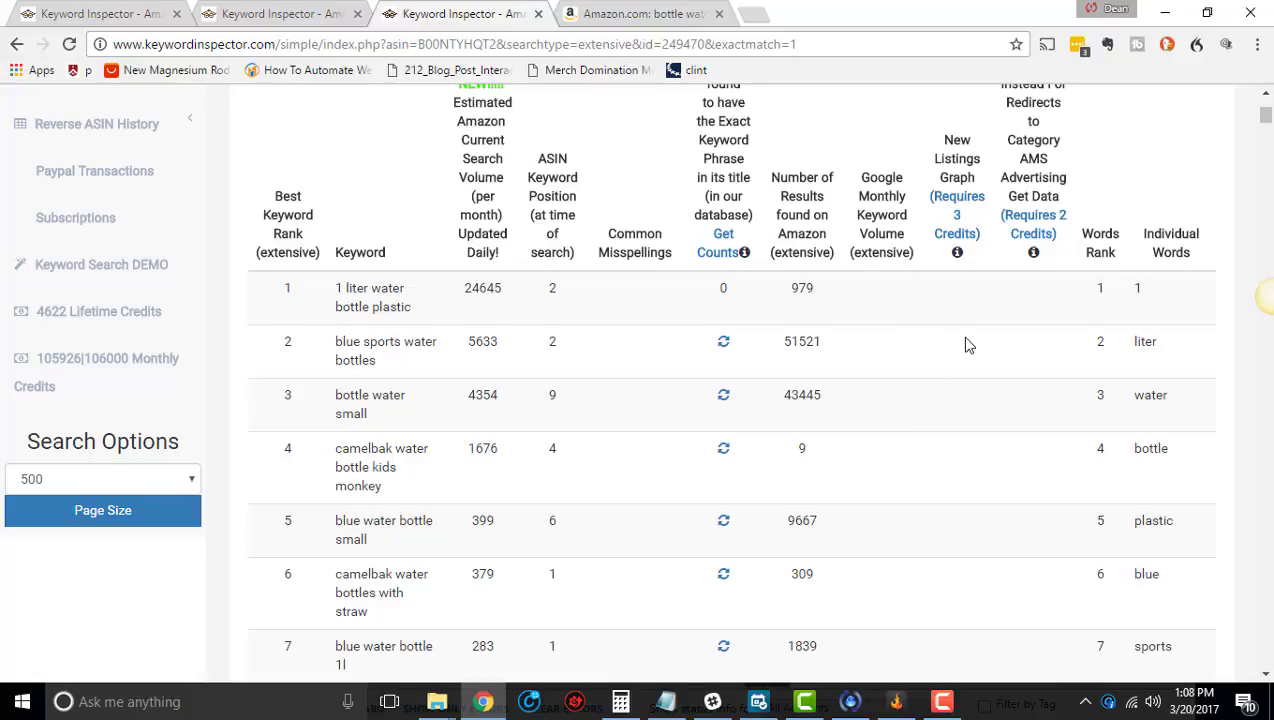
pyautogui.scroll(1, 968, 345)
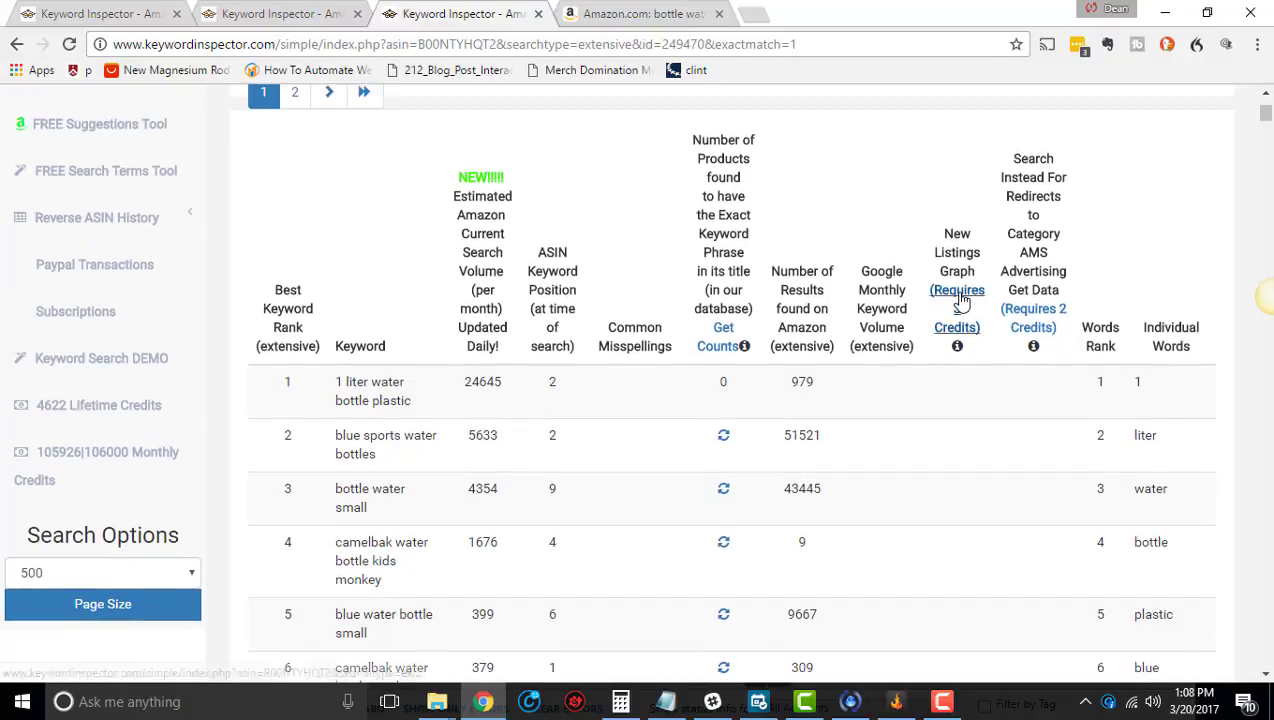
# Step: Request New Listings Graph data for every keyword (3 credits) and scroll through the reloaded table
pyautogui.click(960, 335)
pyautogui.scroll(-3, 918, 332)
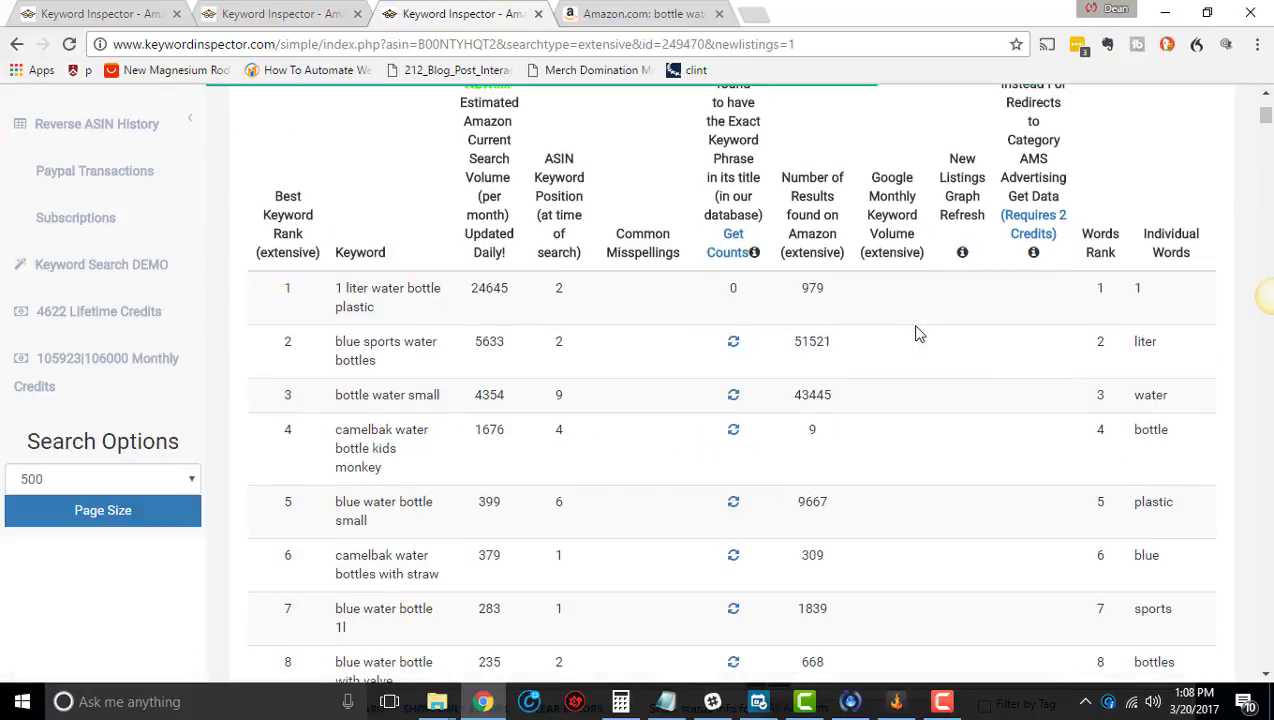
pyautogui.scroll(-7, 963, 370)
pyautogui.scroll(-15, 963, 375)
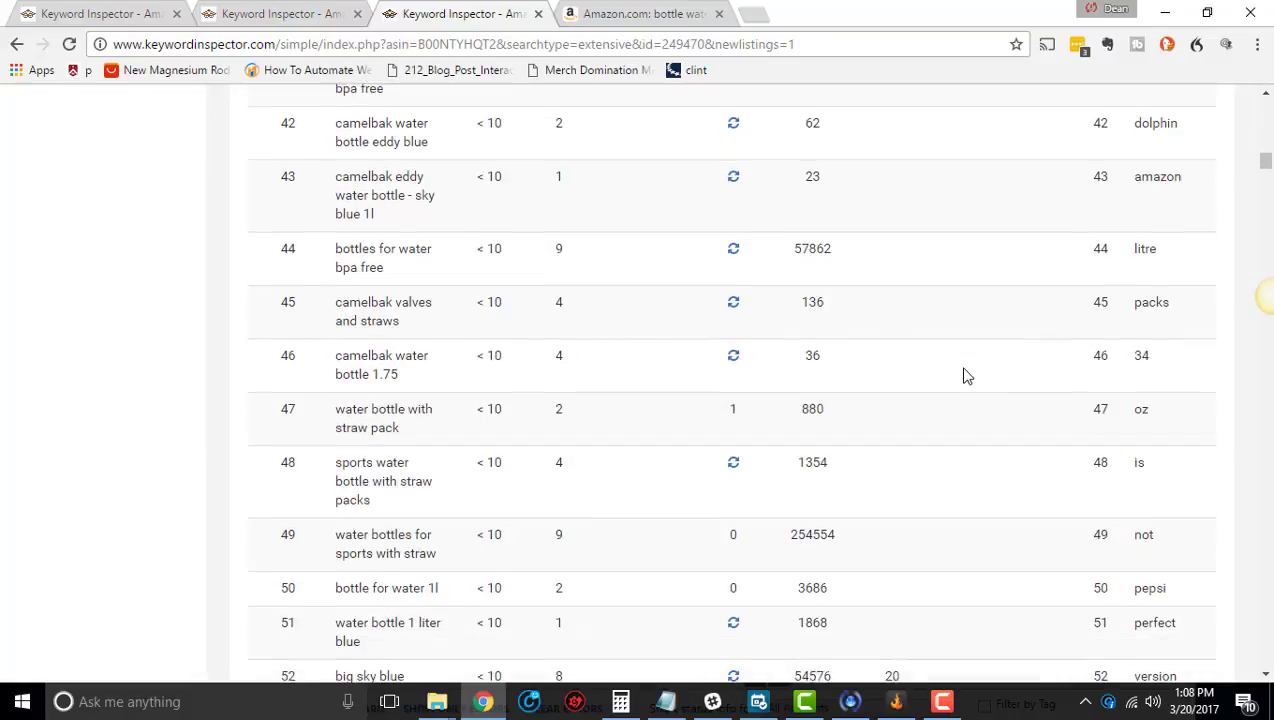
pyautogui.scroll(15, 963, 375)
pyautogui.scroll(8, 963, 375)
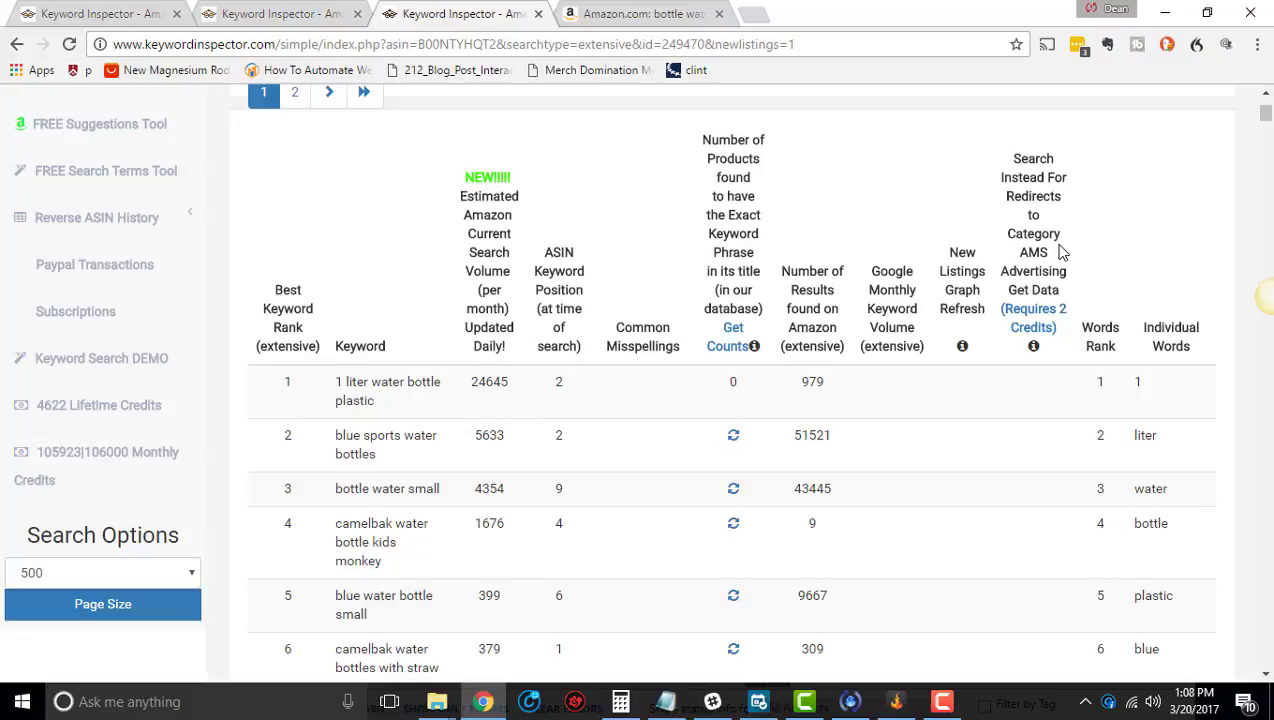
# Step: Fetch Search Instead For, Redirects and AMS data (2 credits) and scroll right to the new columns
pyautogui.click(1035, 320)
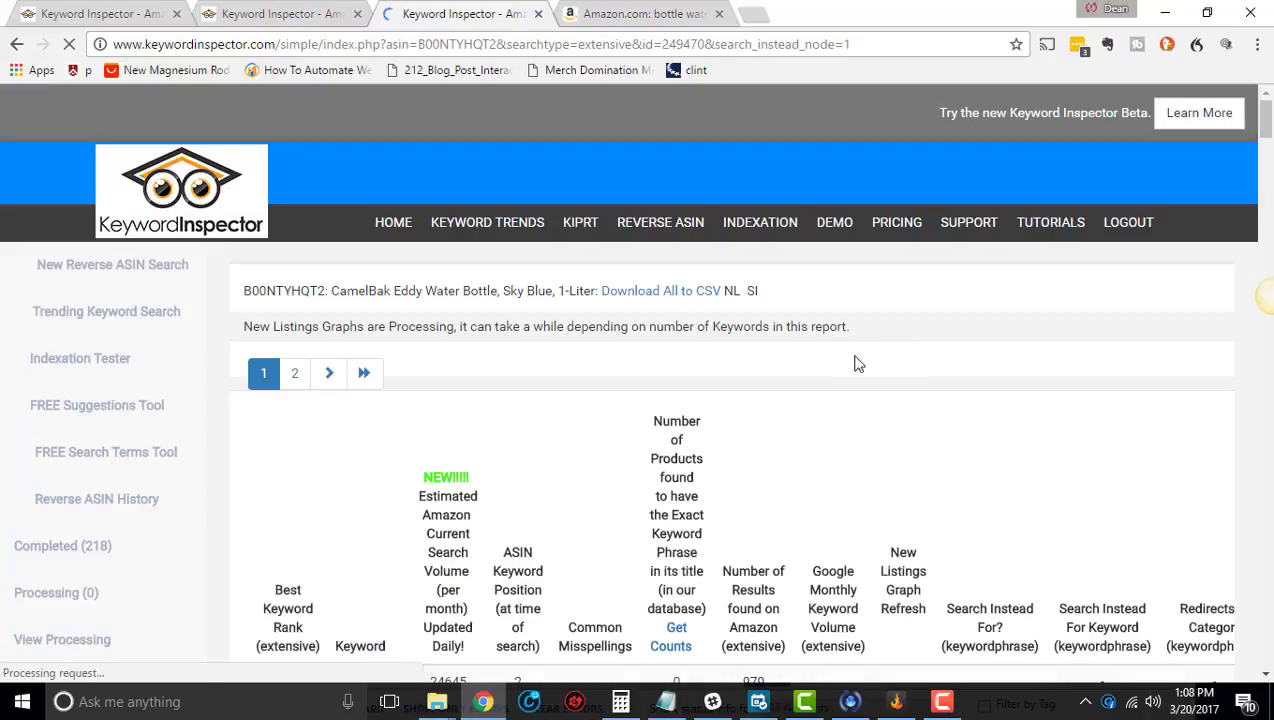
pyautogui.scroll(-3, 1005, 355)
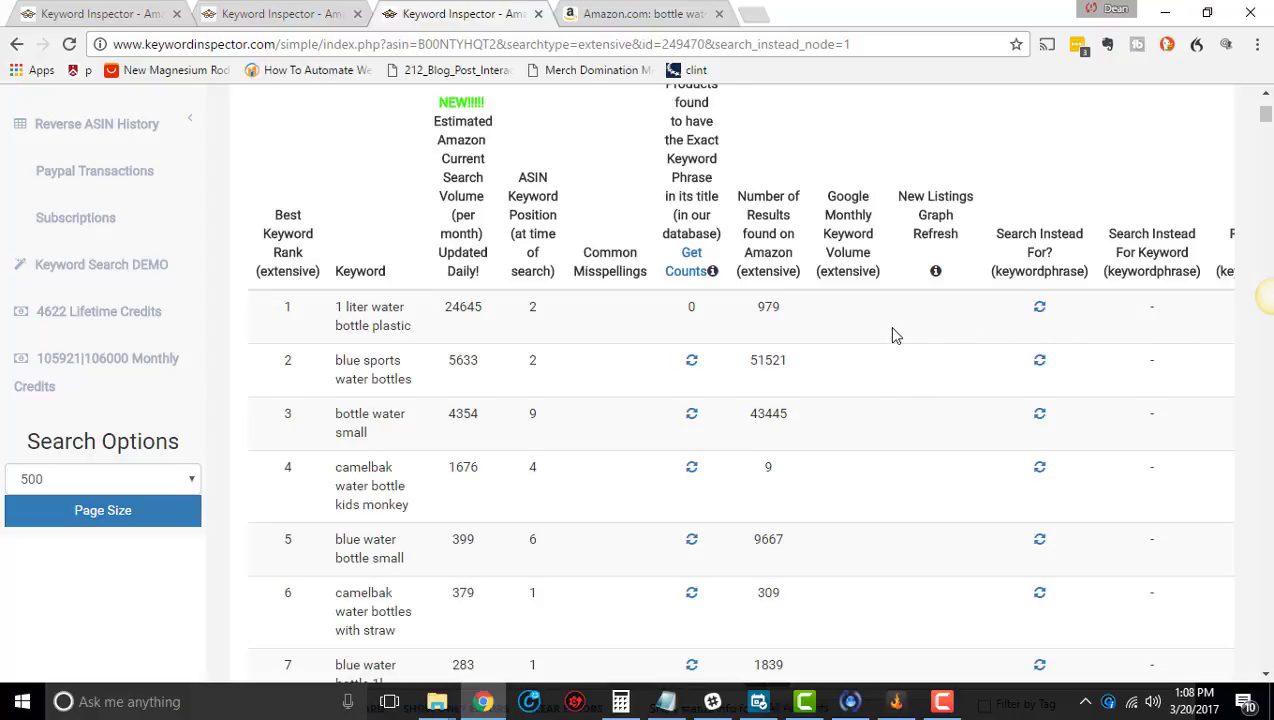
pyautogui.hscroll(5, 895, 335)
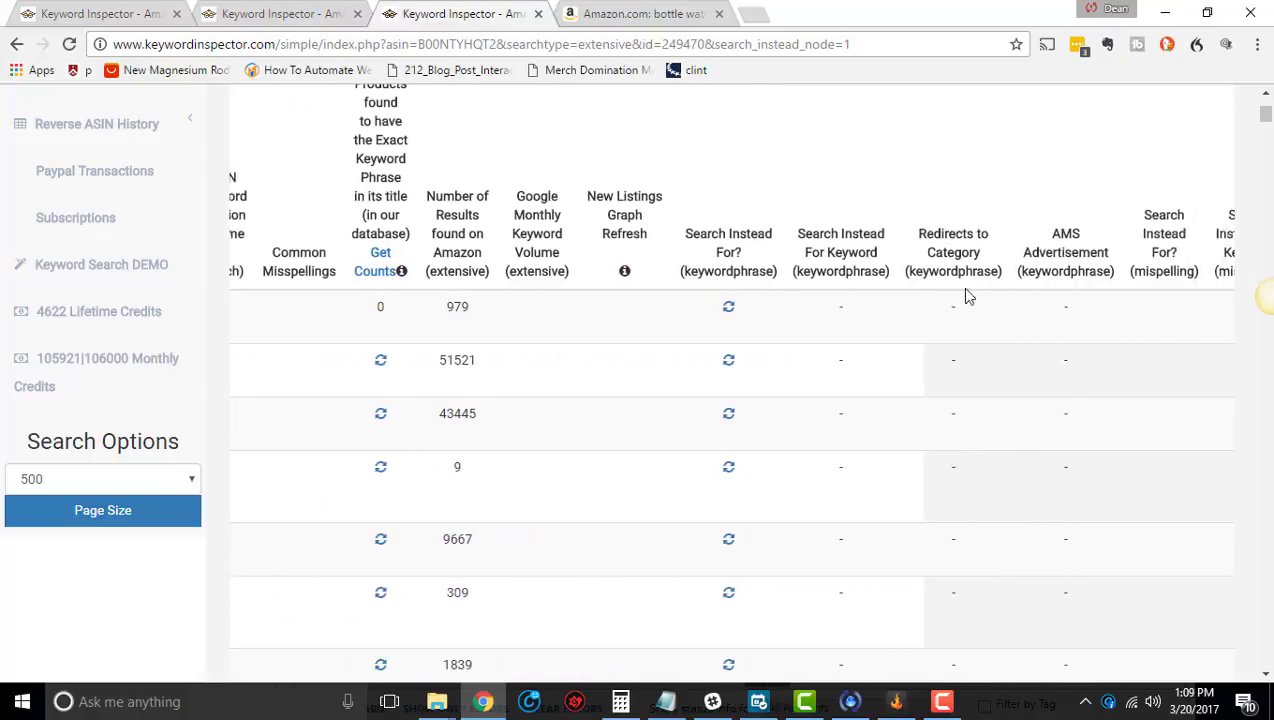
pyautogui.hscroll(6, 978, 288)
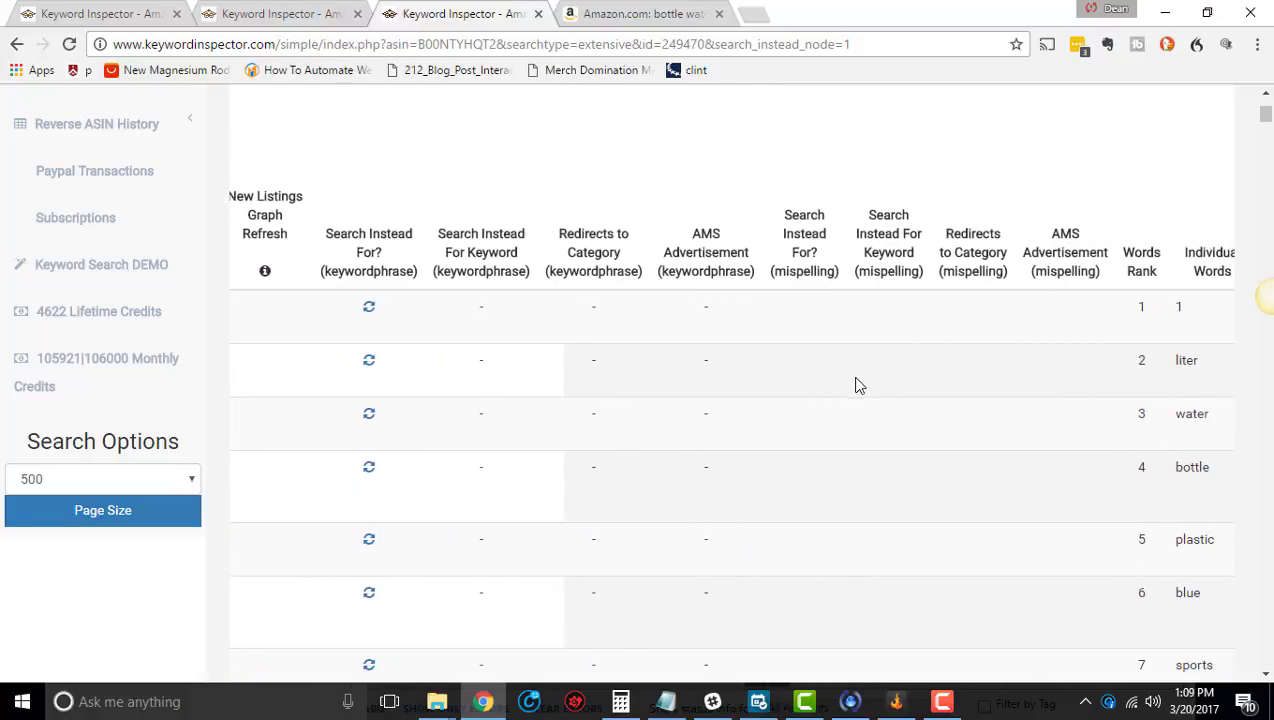
pyautogui.scroll(-13, 810, 404)
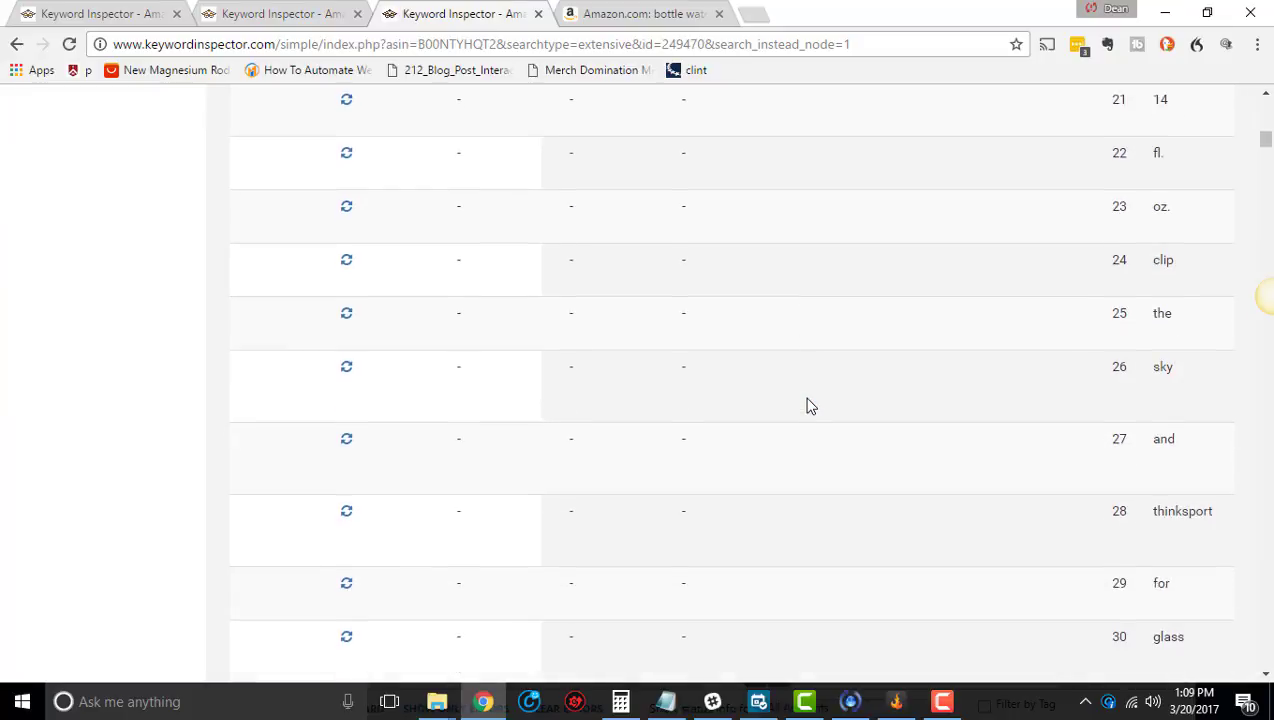
pyautogui.scroll(-15, 808, 404)
pyautogui.scroll(6, 491, 490)
pyautogui.scroll(-7, 491, 490)
pyautogui.moveTo(258, 276)
pyautogui.scroll(17, 1000, 320)
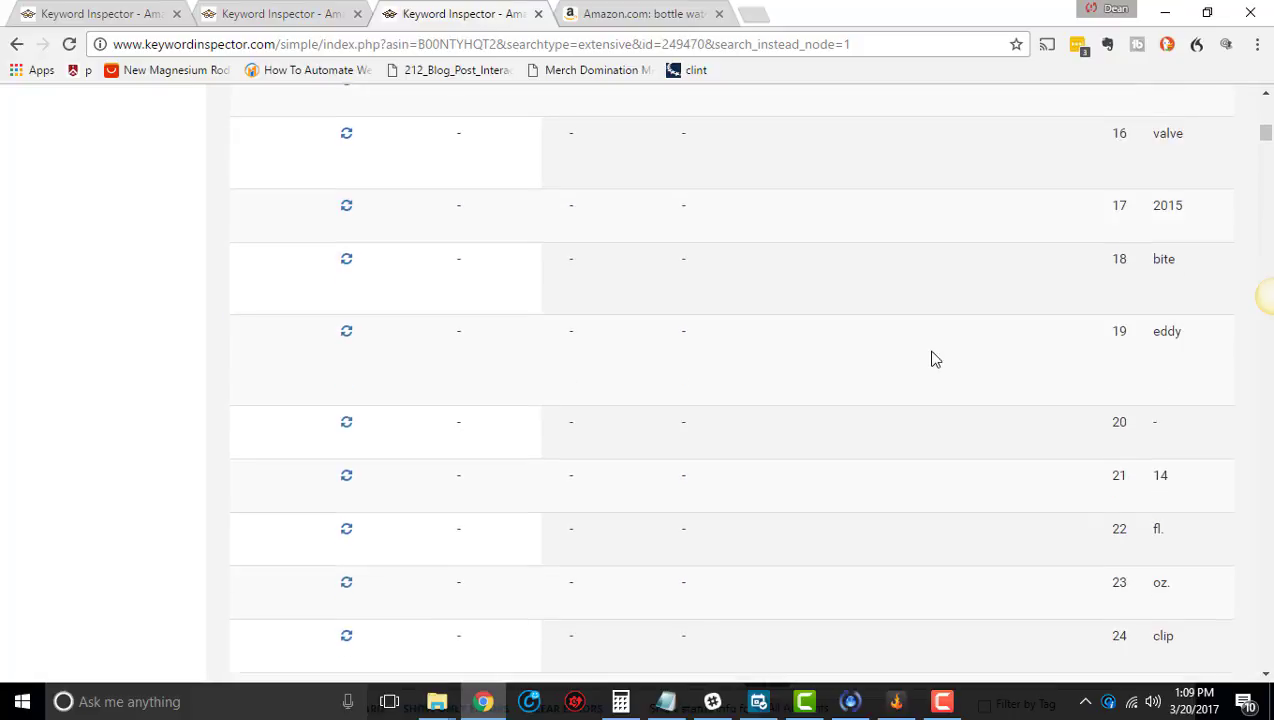
pyautogui.scroll(8, 932, 358)
pyautogui.scroll(-20, 930, 355)
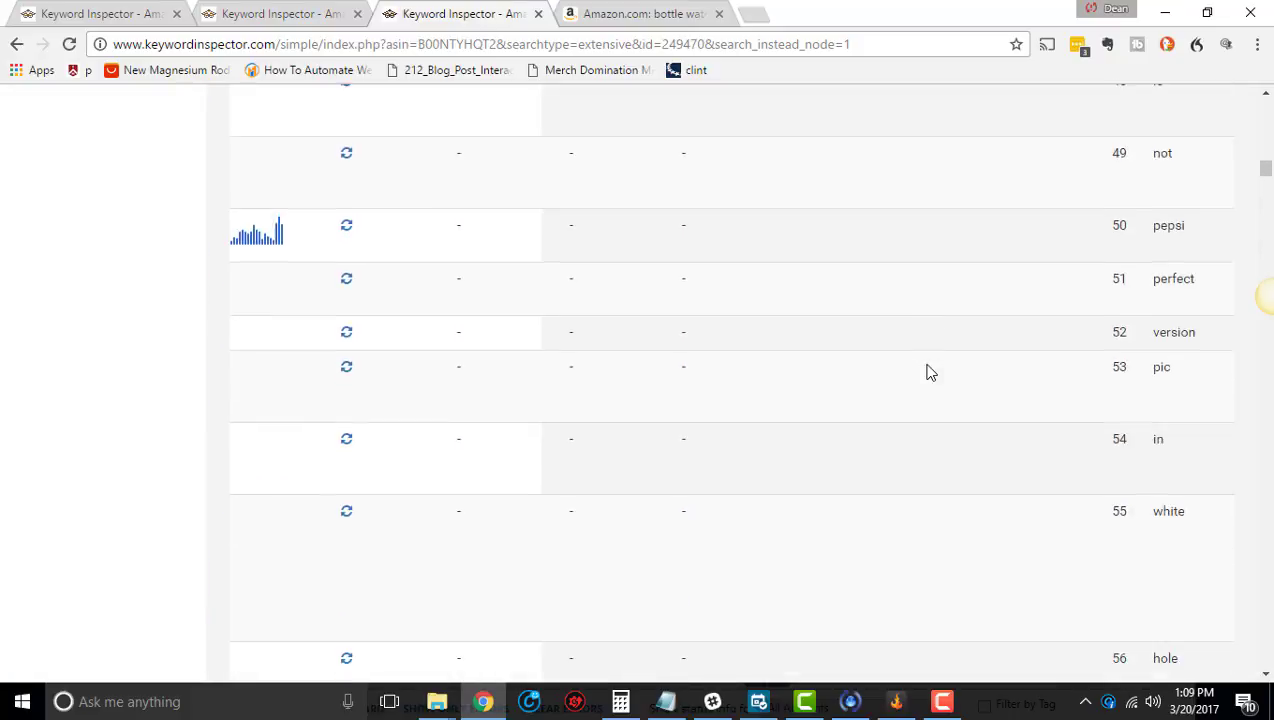
pyautogui.scroll(-20, 929, 373)
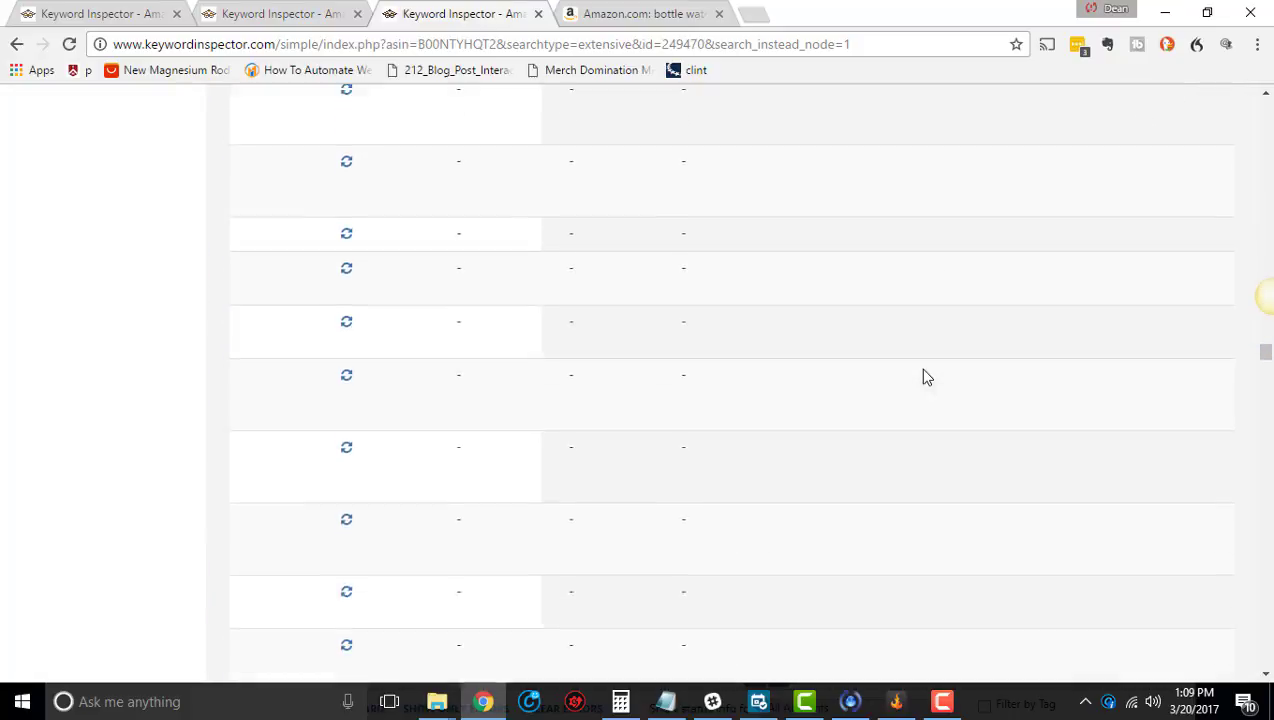
pyautogui.scroll(-10, 940, 385)
pyautogui.moveTo(1265, 455); pyautogui.dragTo(1266, 100)
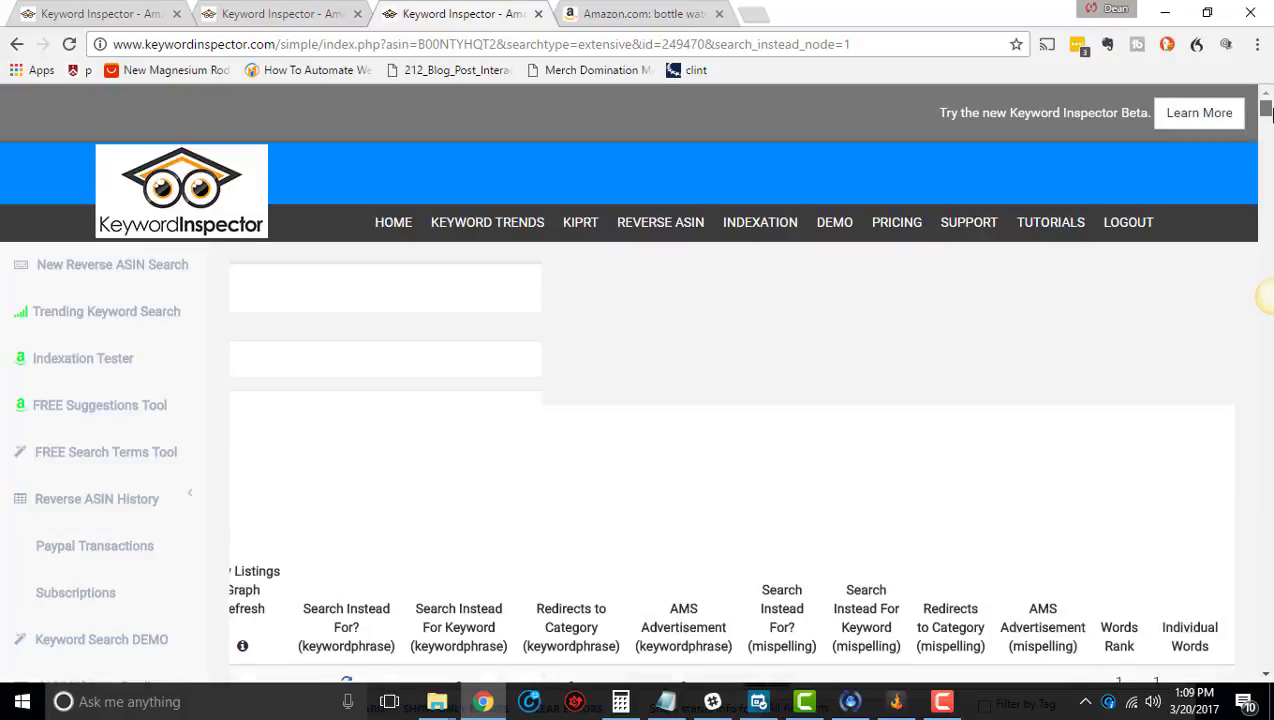
pyautogui.scroll(-3, 907, 485)
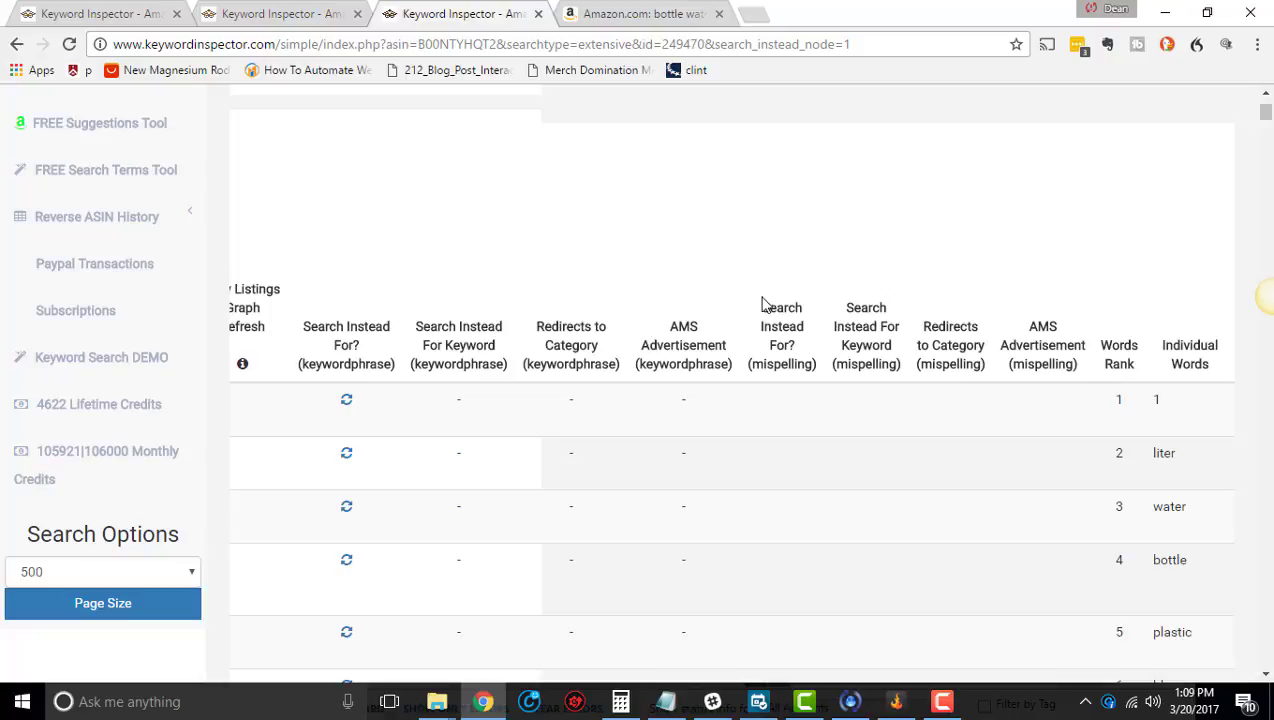
# Step: Highlight the Search Instead For through AMS Advertisement, Words Rank and Individual Words column titles
pyautogui.moveTo(1092, 345); pyautogui.dragTo(418, 333)
pyautogui.click(976, 290)
pyautogui.moveTo(1131, 346); pyautogui.dragTo(1150, 350)
pyautogui.click(1141, 375)
pyautogui.moveTo(1097, 357); pyautogui.dragTo(1172, 400)
pyautogui.click(1160, 404)
pyautogui.scroll(-2, 1150, 500)
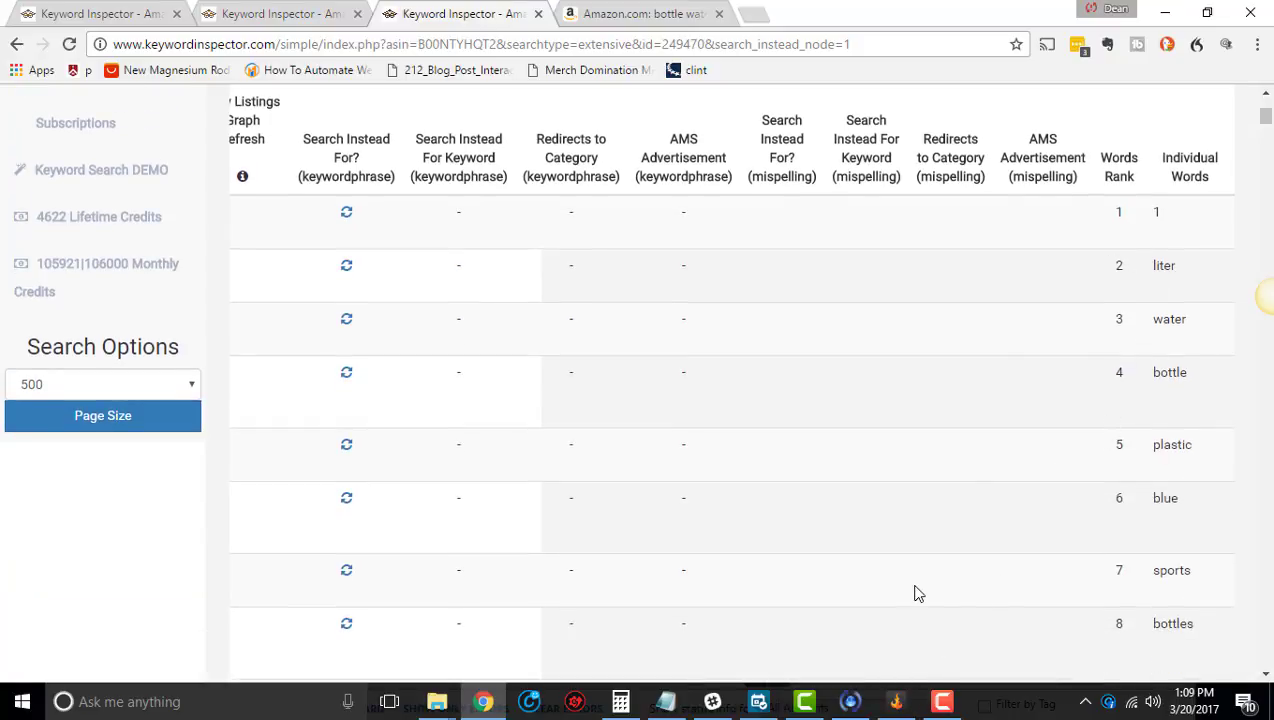
pyautogui.hscroll(-7, 906, 580)
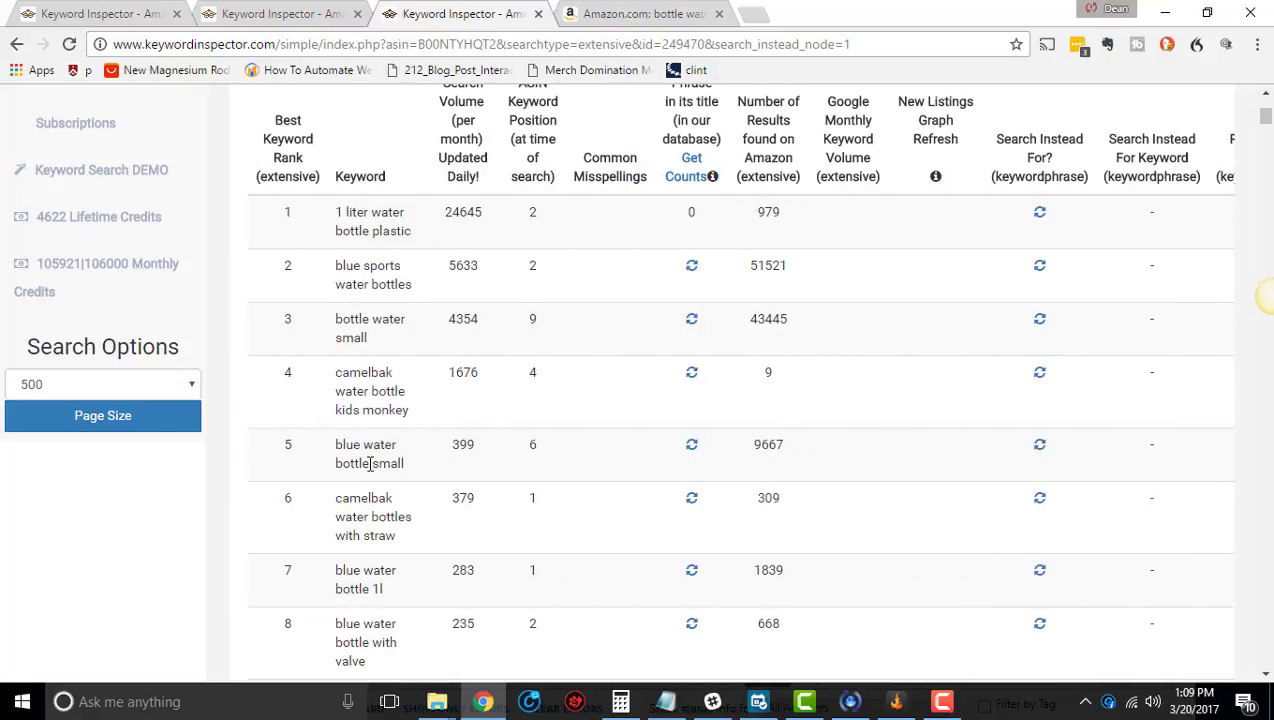
pyautogui.hscroll(7, 1024, 300)
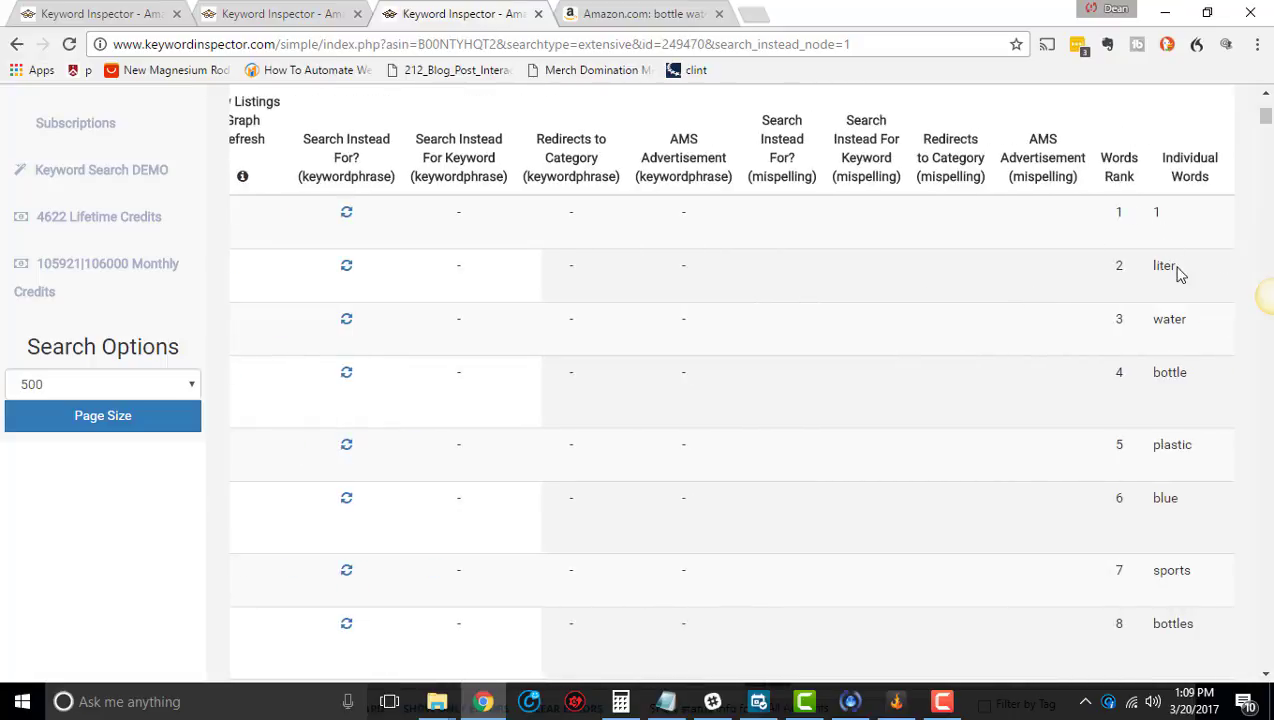
pyautogui.scroll(-2, 1177, 392)
pyautogui.scroll(1, 1166, 245)
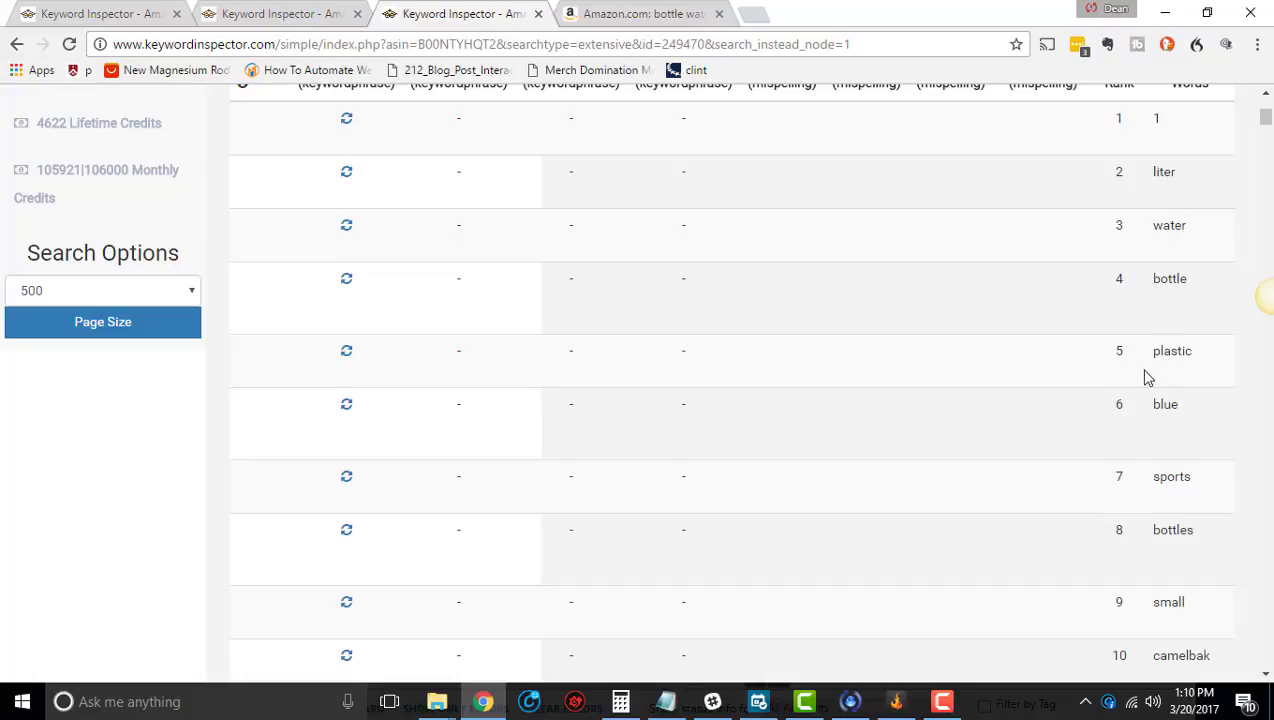
pyautogui.scroll(-2, 1162, 433)
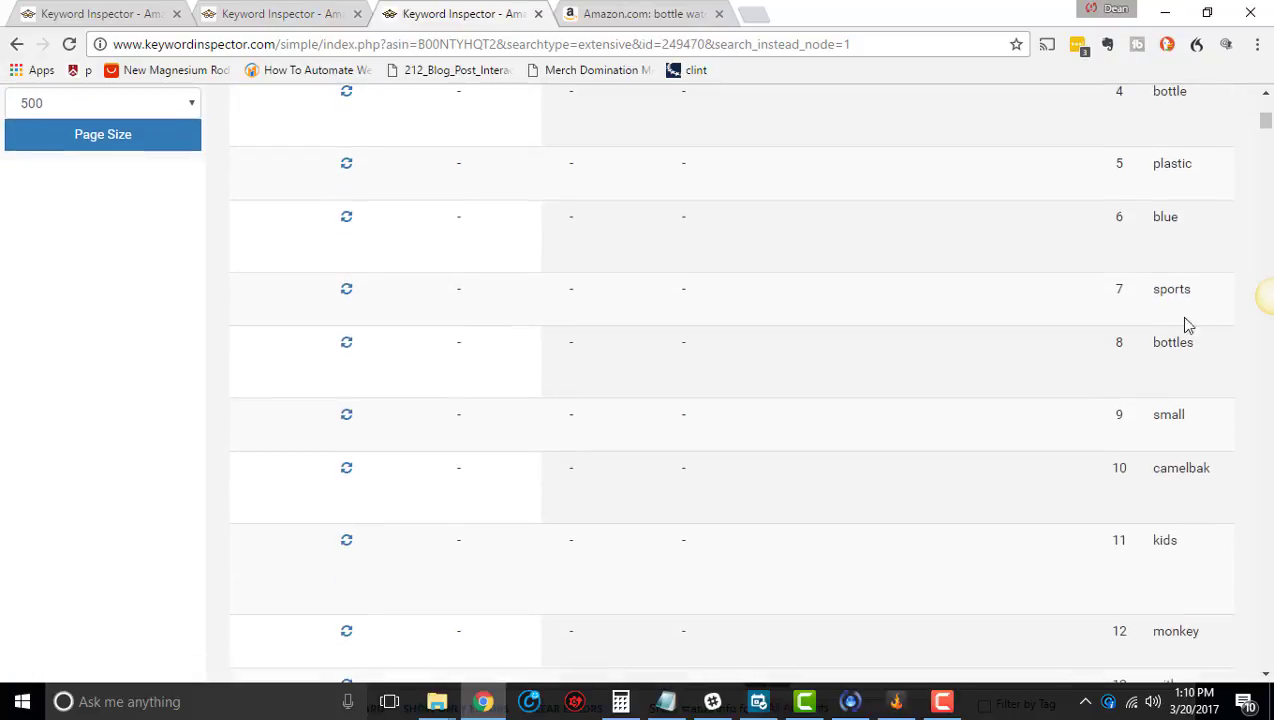
pyautogui.scroll(-2, 1152, 398)
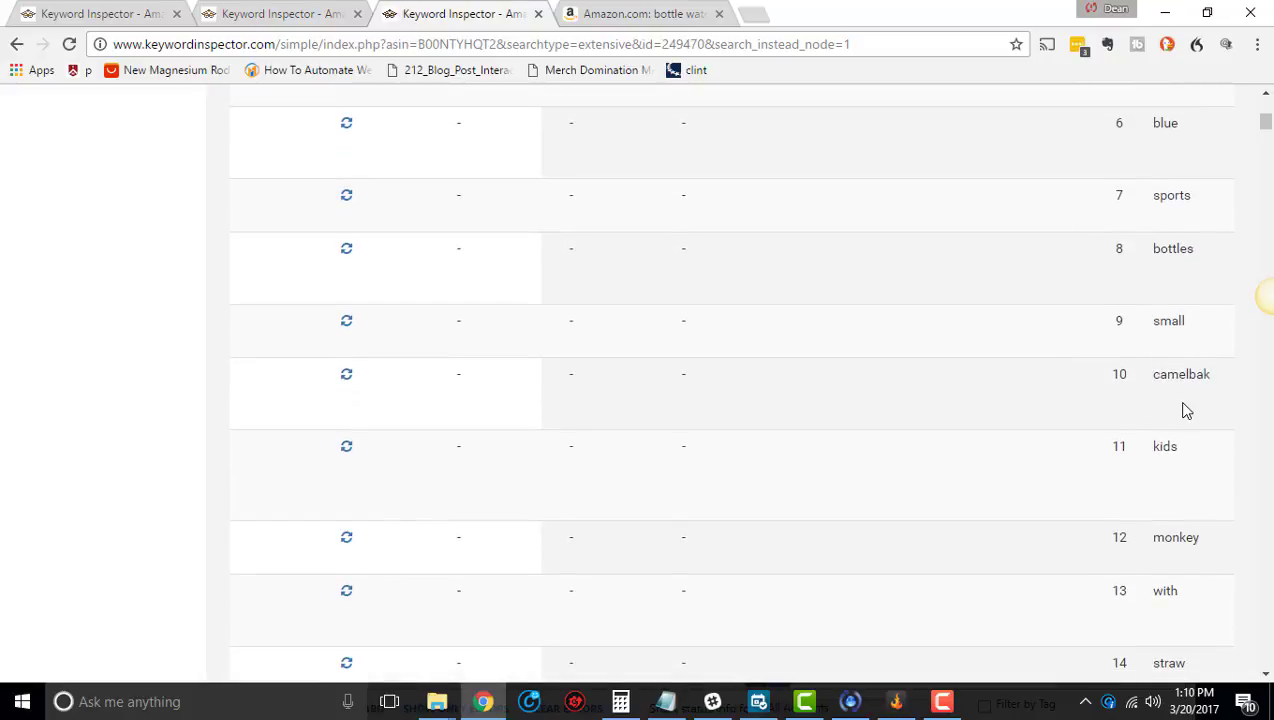
pyautogui.scroll(-2, 1180, 402)
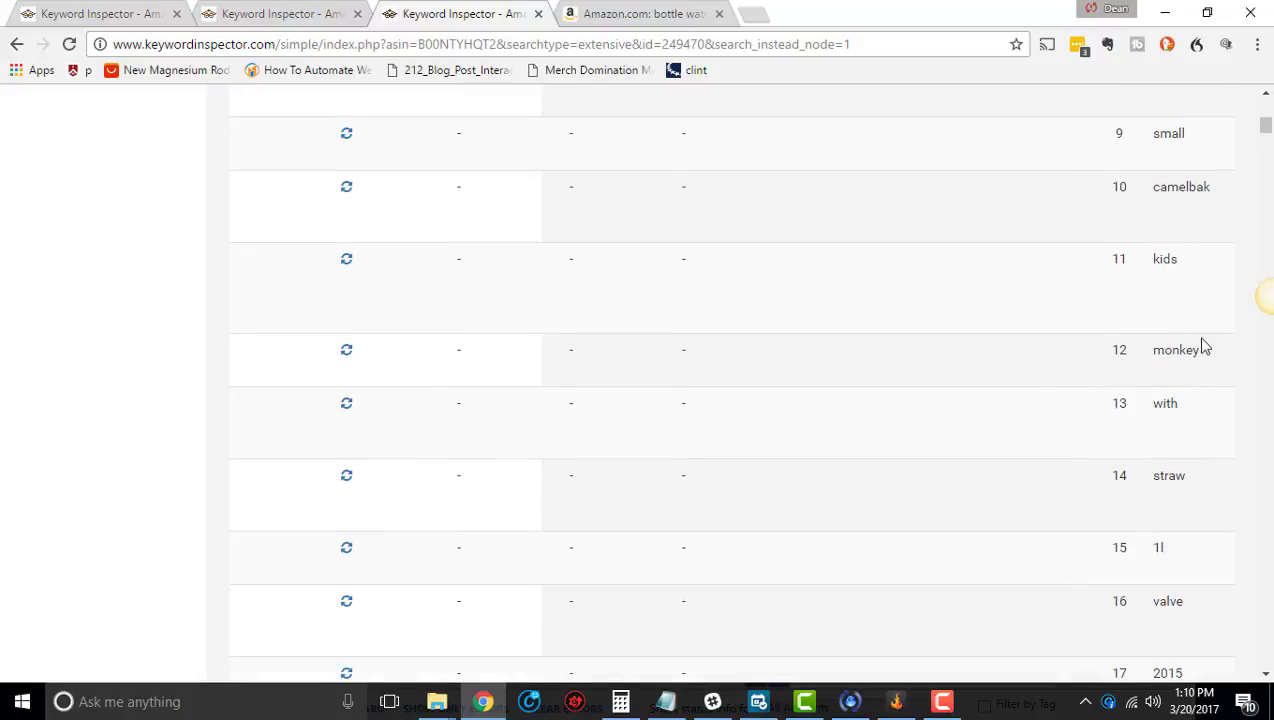
pyautogui.scroll(-3, 1130, 460)
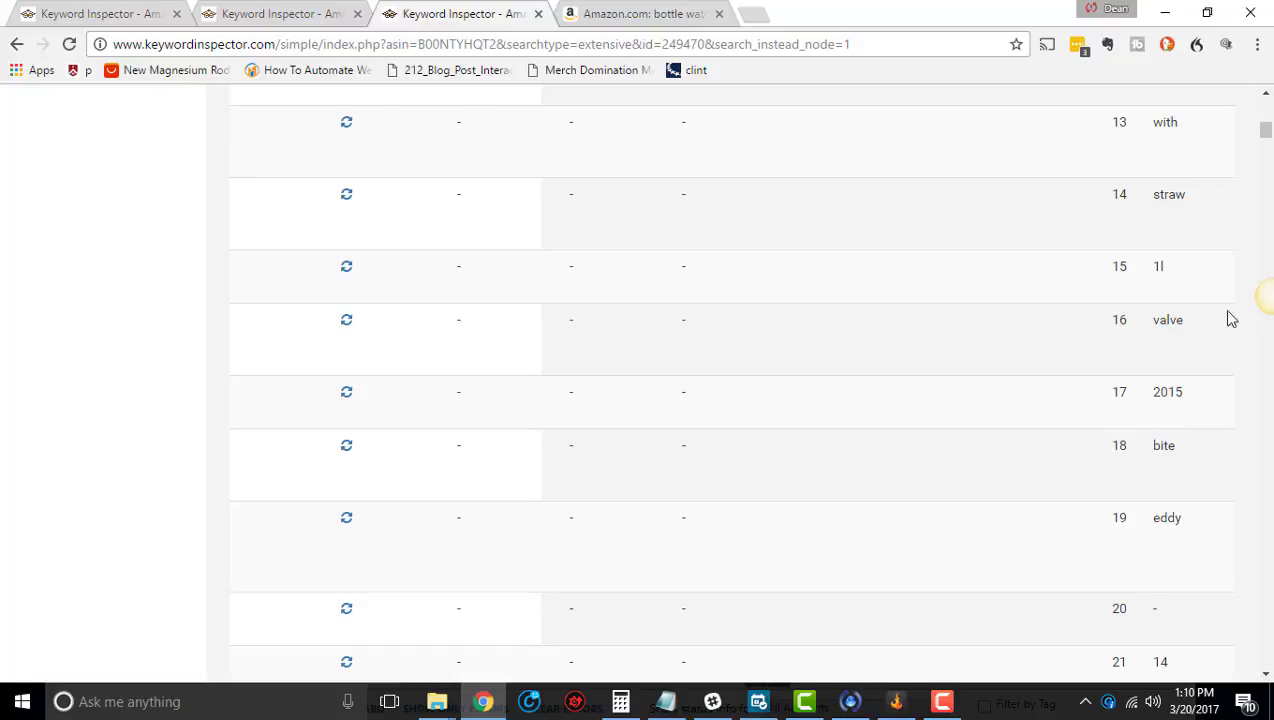
pyautogui.scroll(-2, 1230, 337)
pyautogui.scroll(15, 1228, 337)
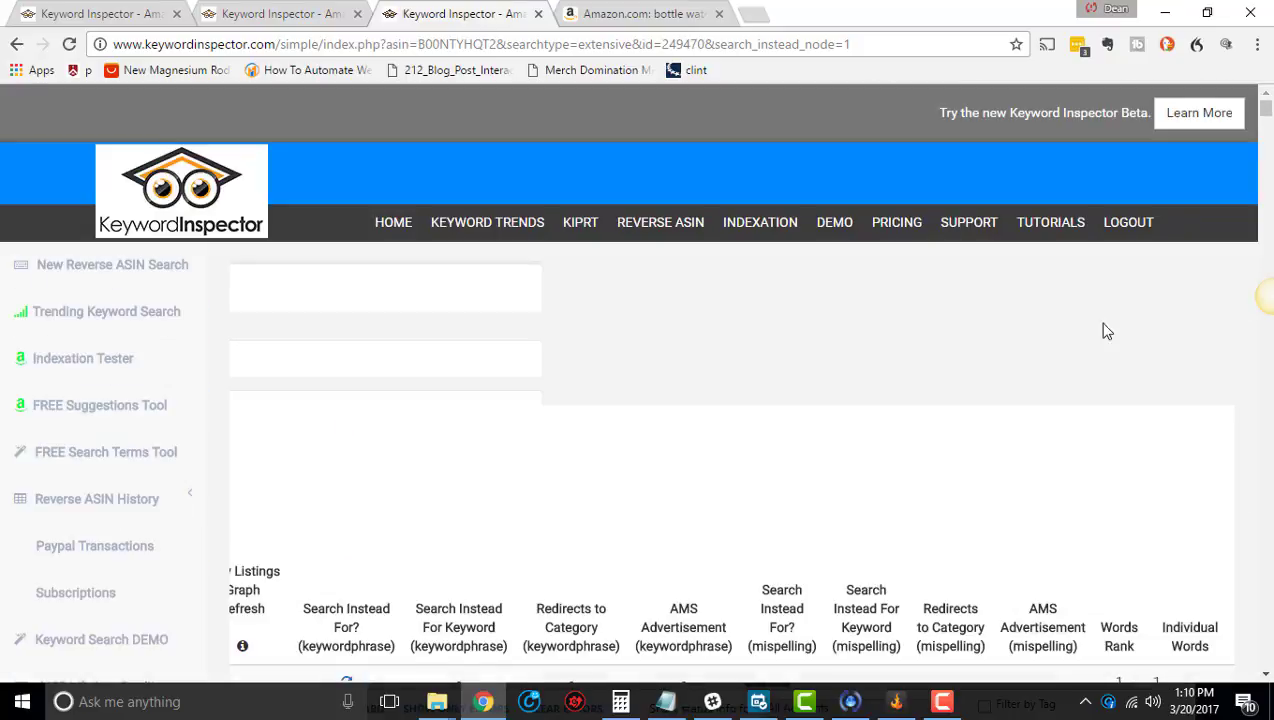
pyautogui.scroll(-3, 1105, 368)
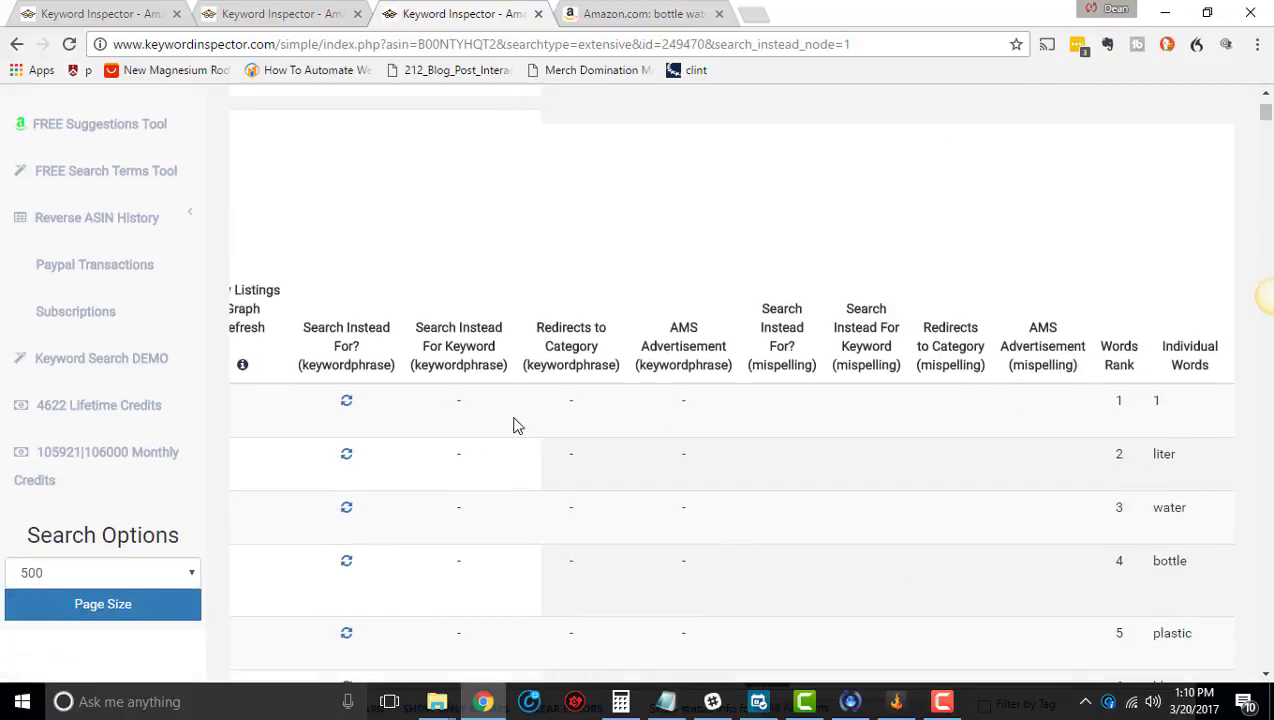
pyautogui.scroll(3, 514, 426)
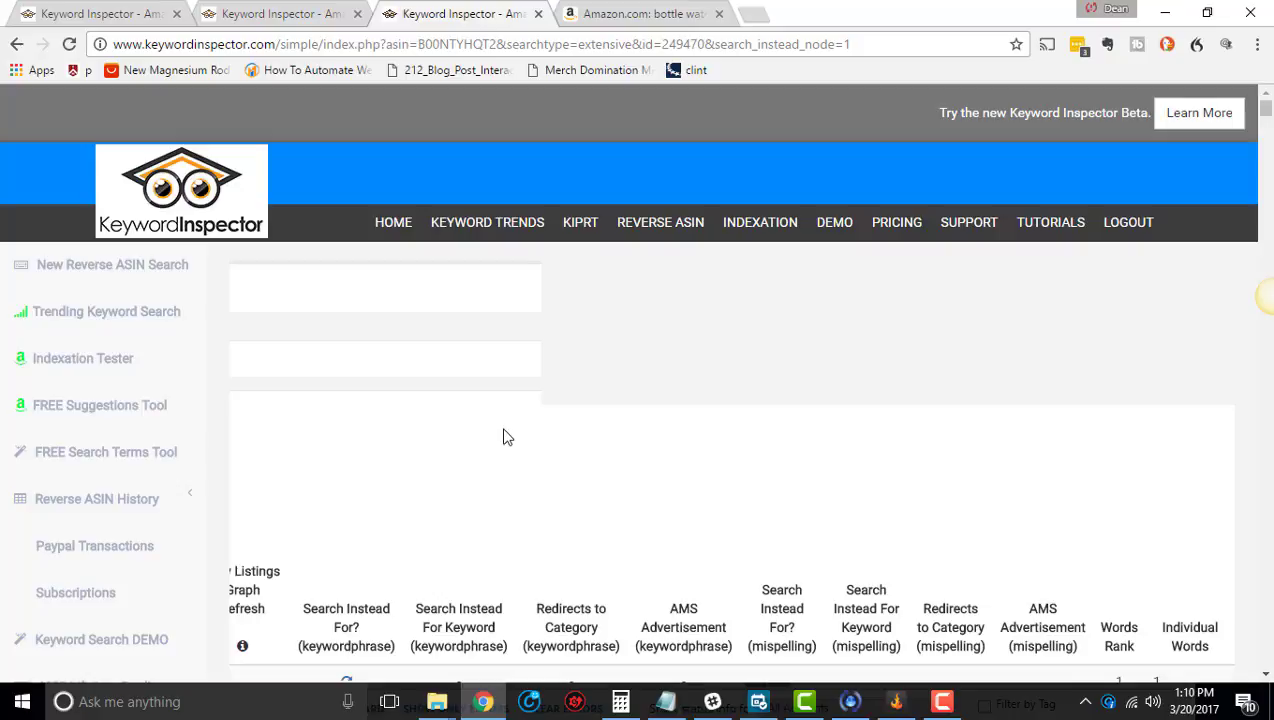
pyautogui.hscroll(-1, 515, 435)
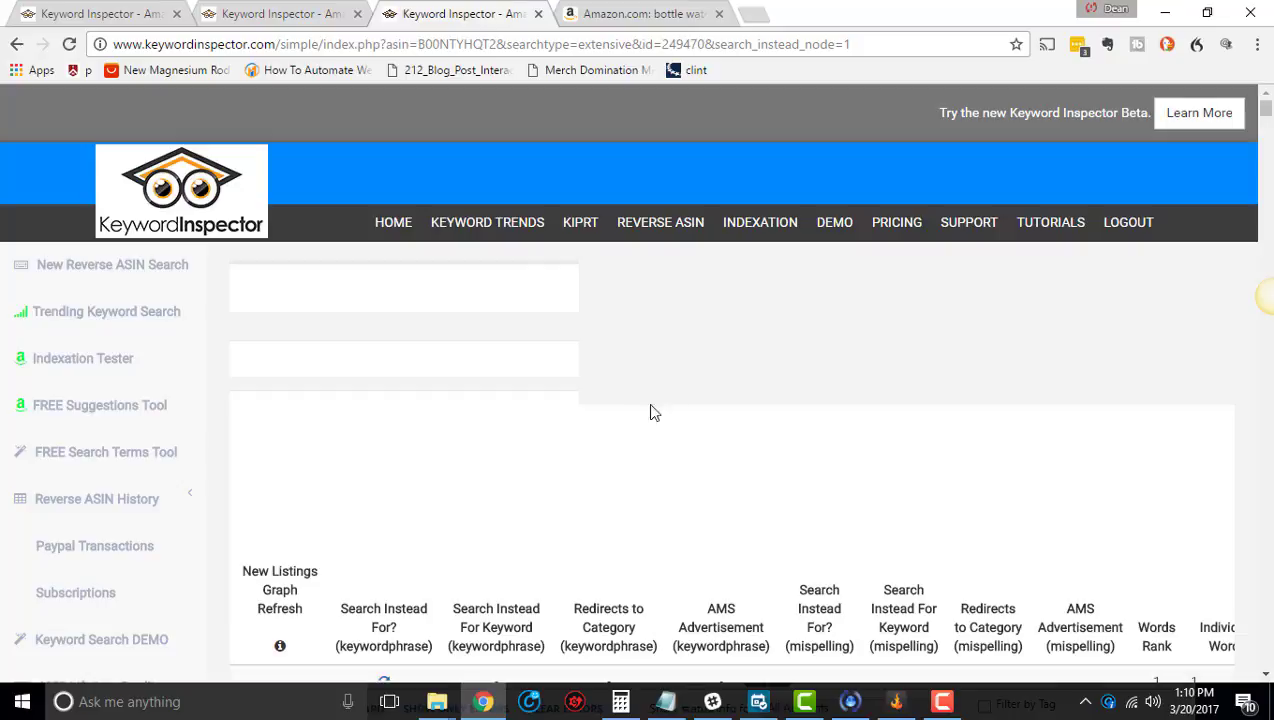
pyautogui.hscroll(-5, 660, 540)
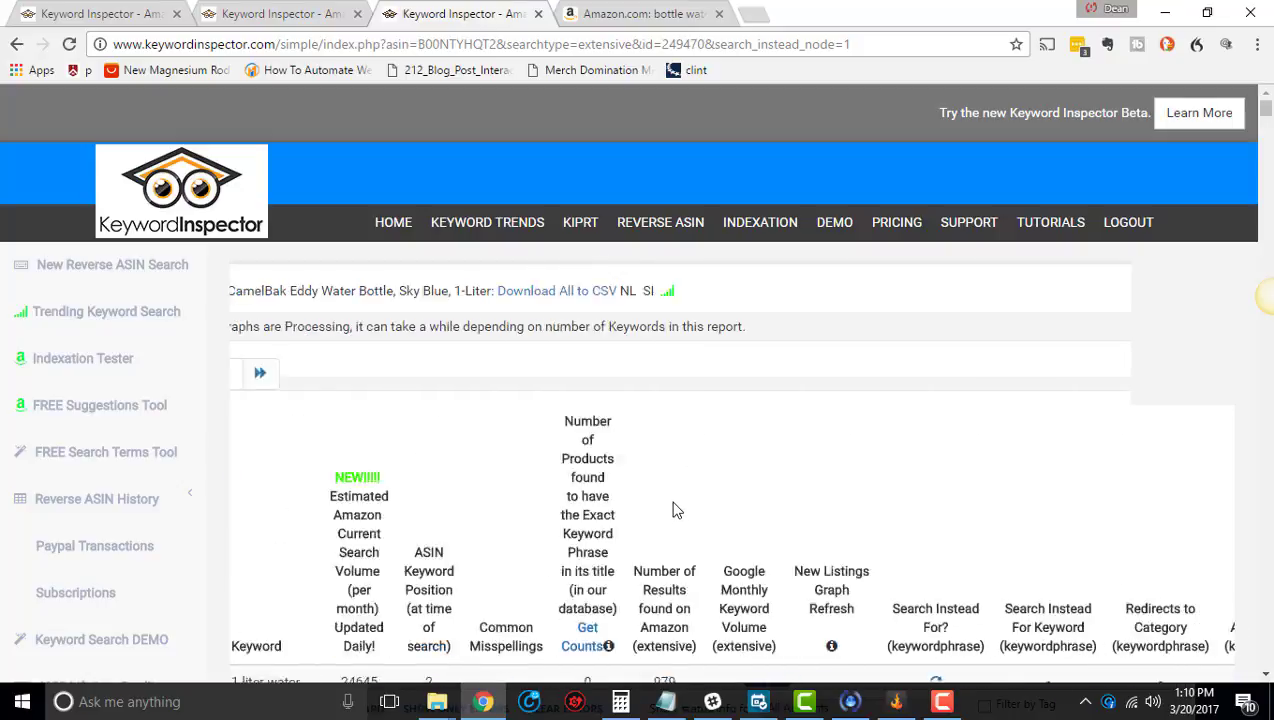
pyautogui.scroll(-4, 640, 460)
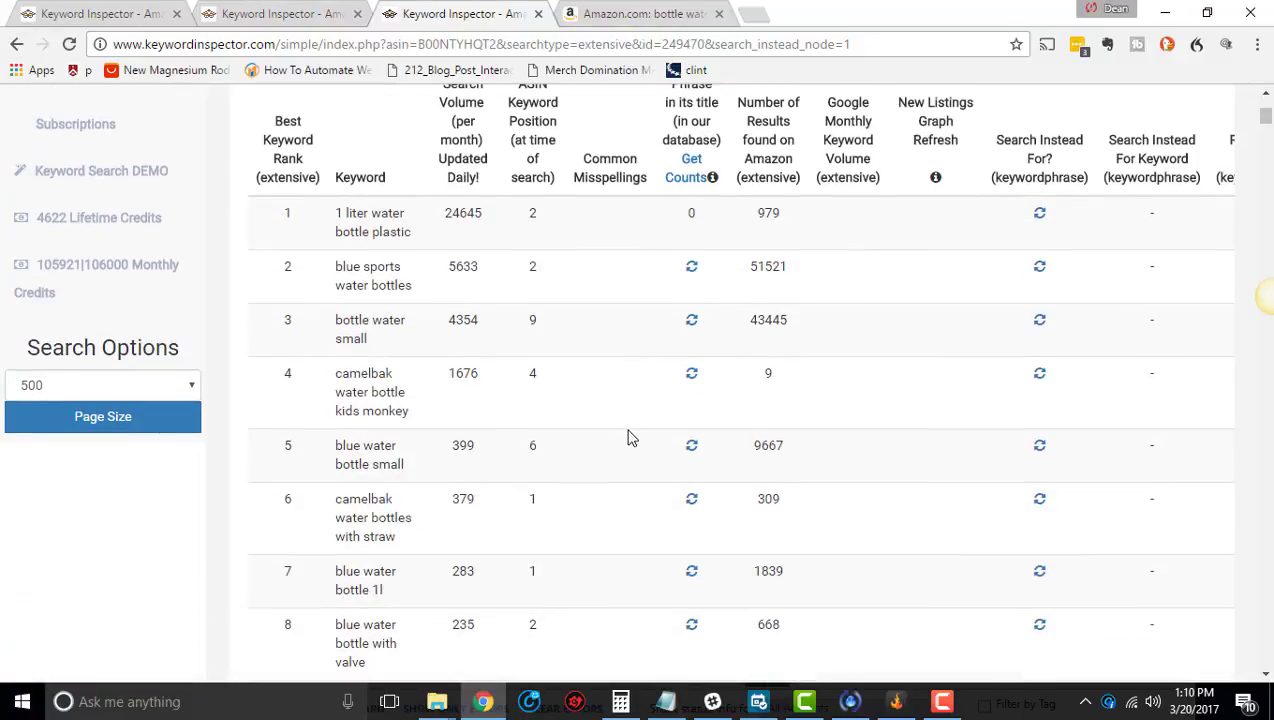
pyautogui.scroll(2, 630, 435)
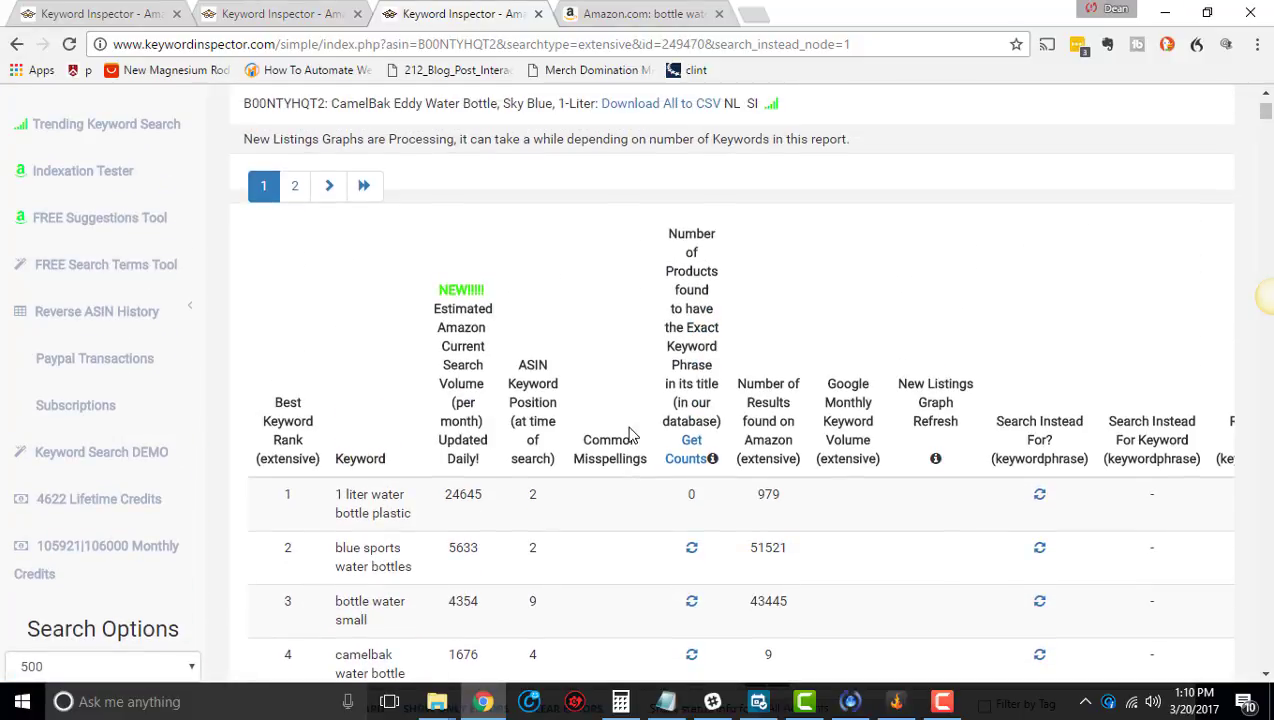